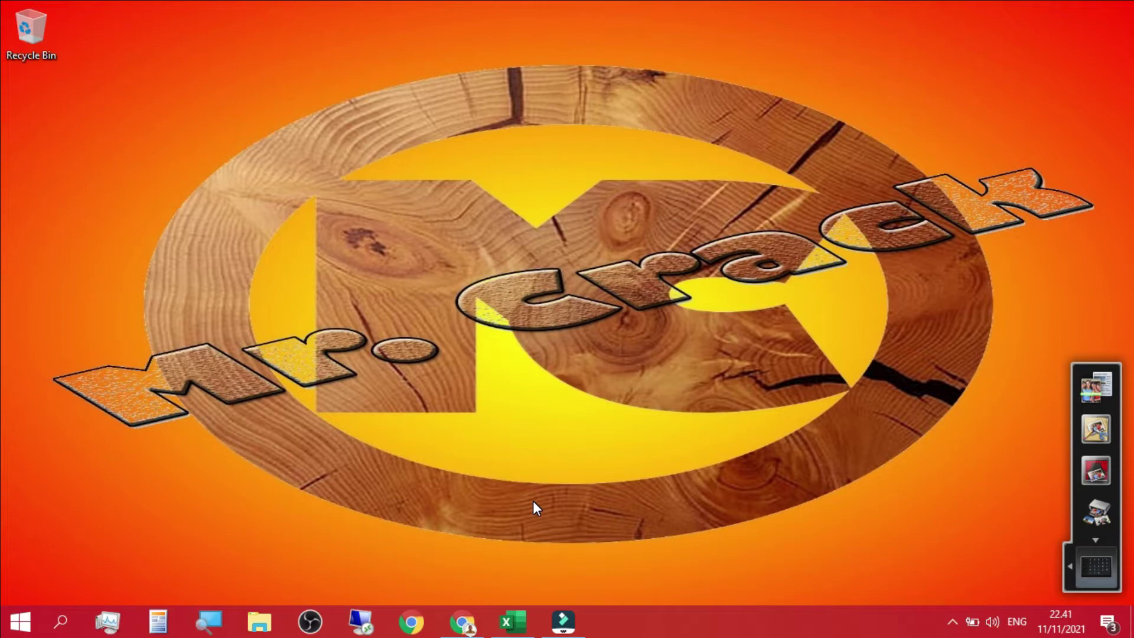
Restore the Book1 workbook window from the taskbar.
click(524, 621)
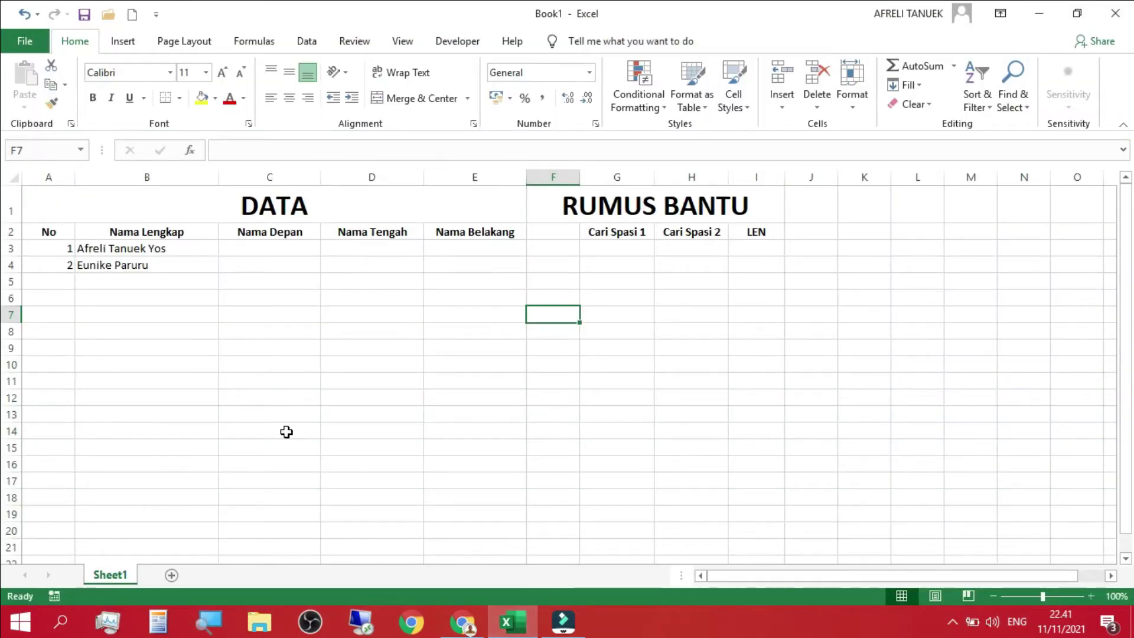
Type Afreli, Tanuek and Yods into C3, D3 and E3, fixing the last-name typo.
click(286, 431)
click(118, 253)
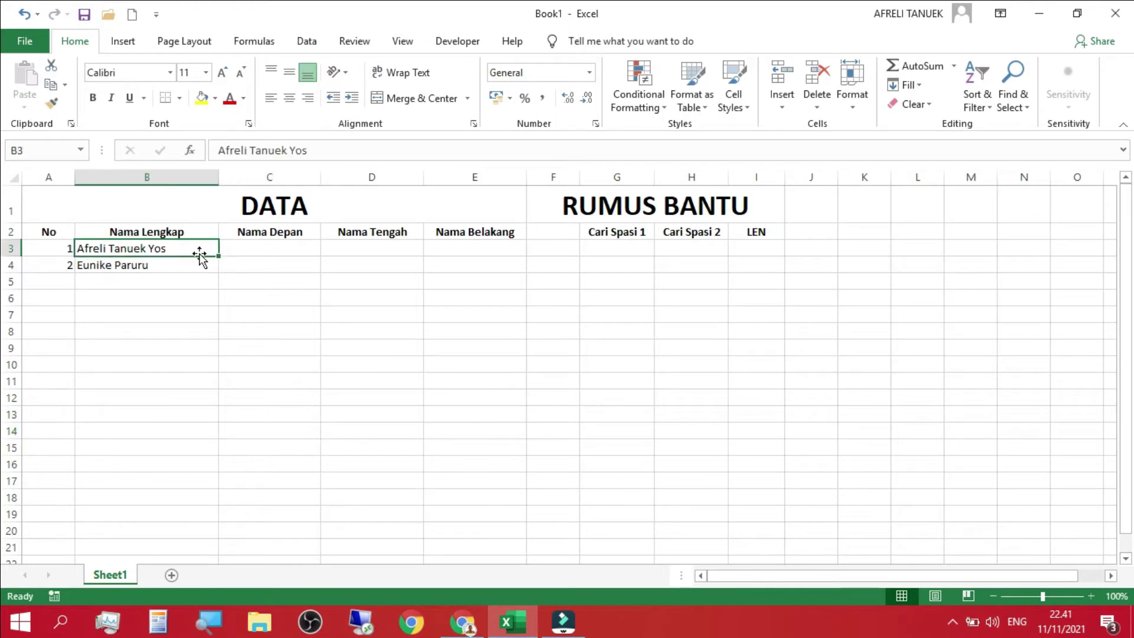
click(230, 249)
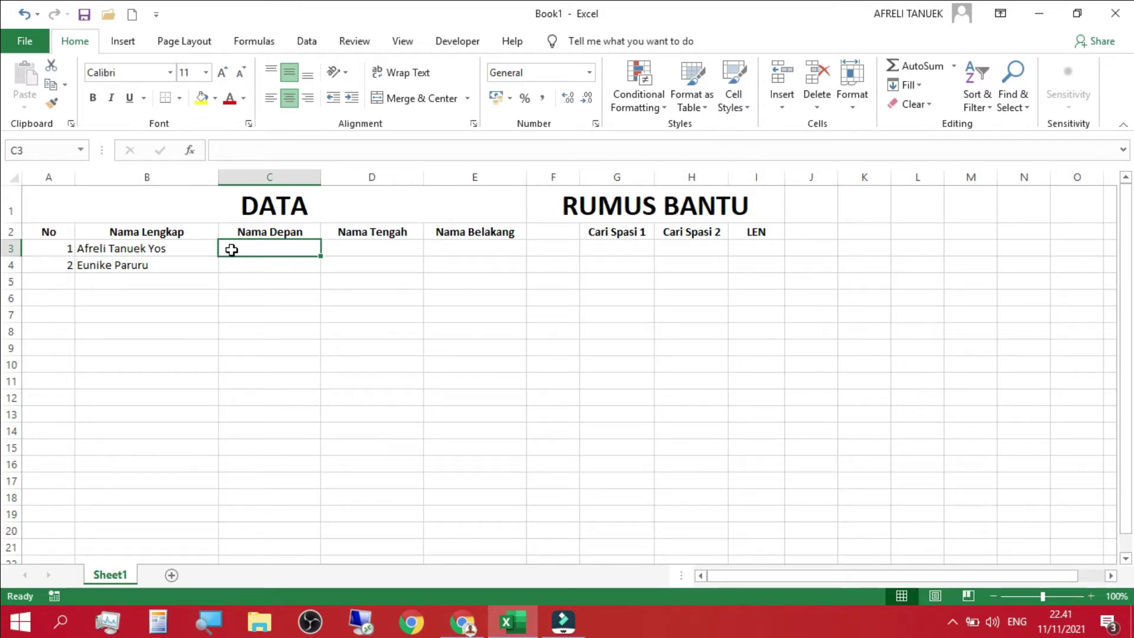
text(Afreli)
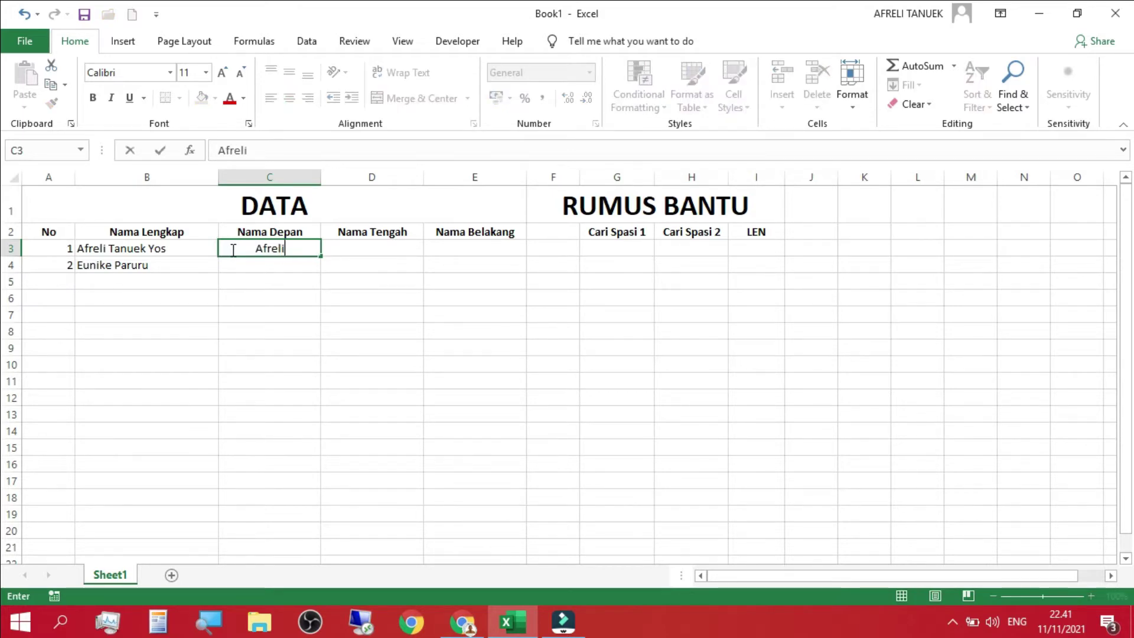
key(Tab)
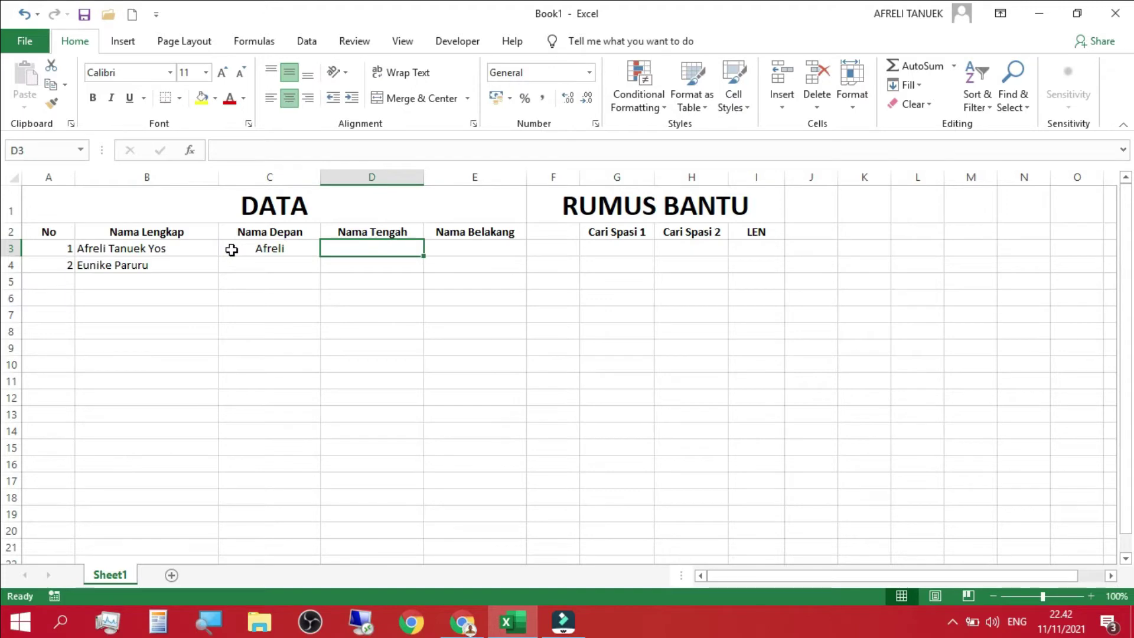
text(Tanuek)
key(Tab)
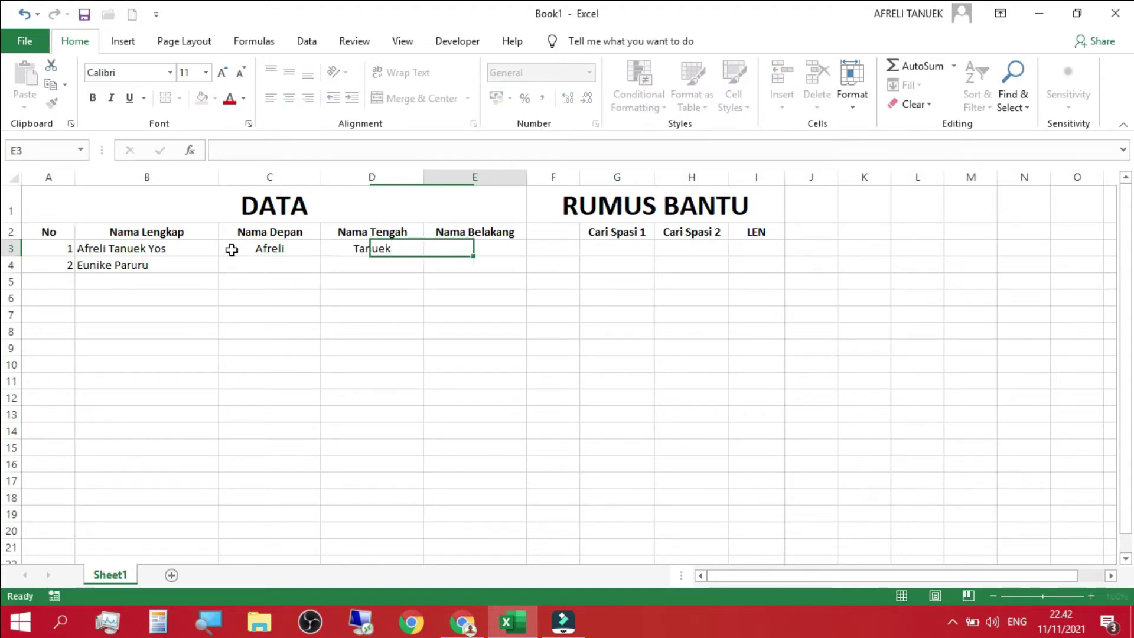
text(Yod)
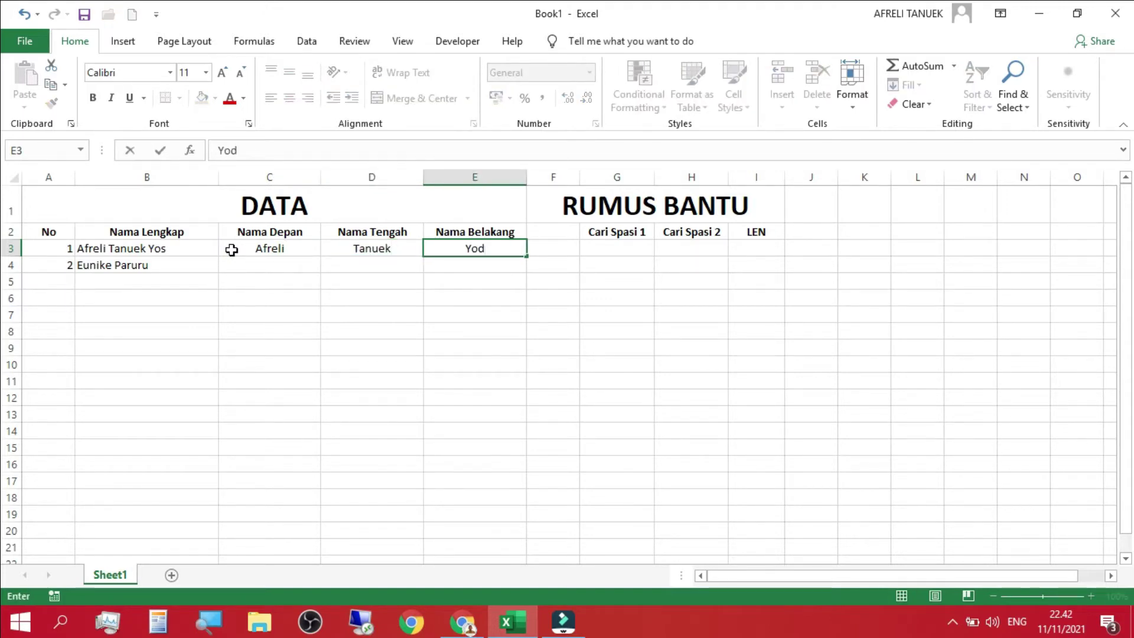
key(BackSpace)
text(s)
key(Return)
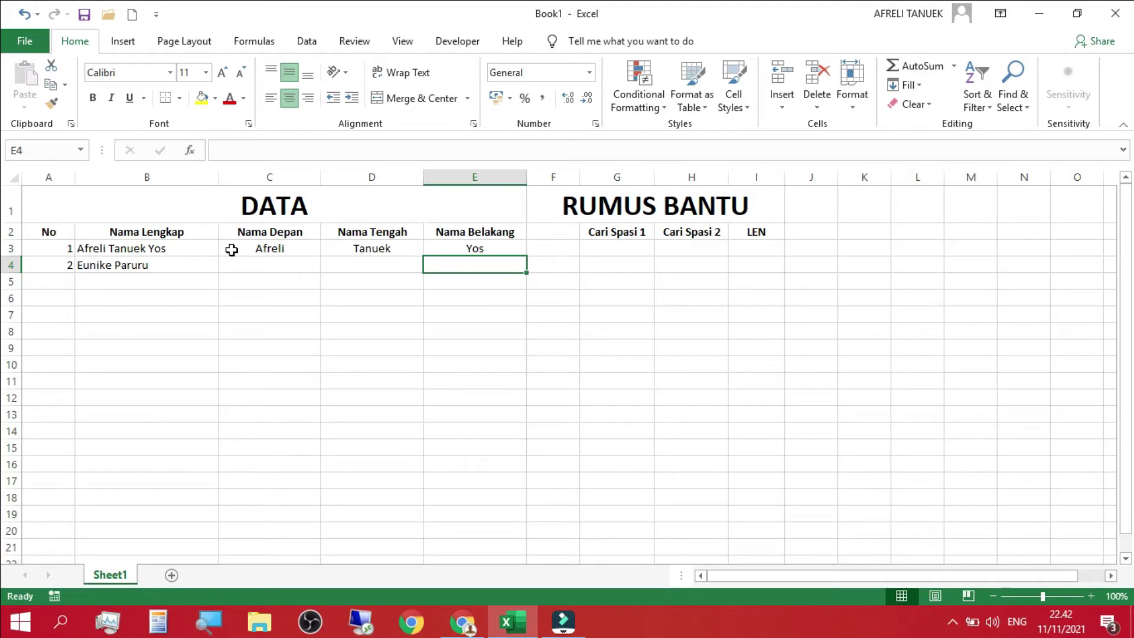
Review the first name in C3 and move right along row 3.
click(246, 248)
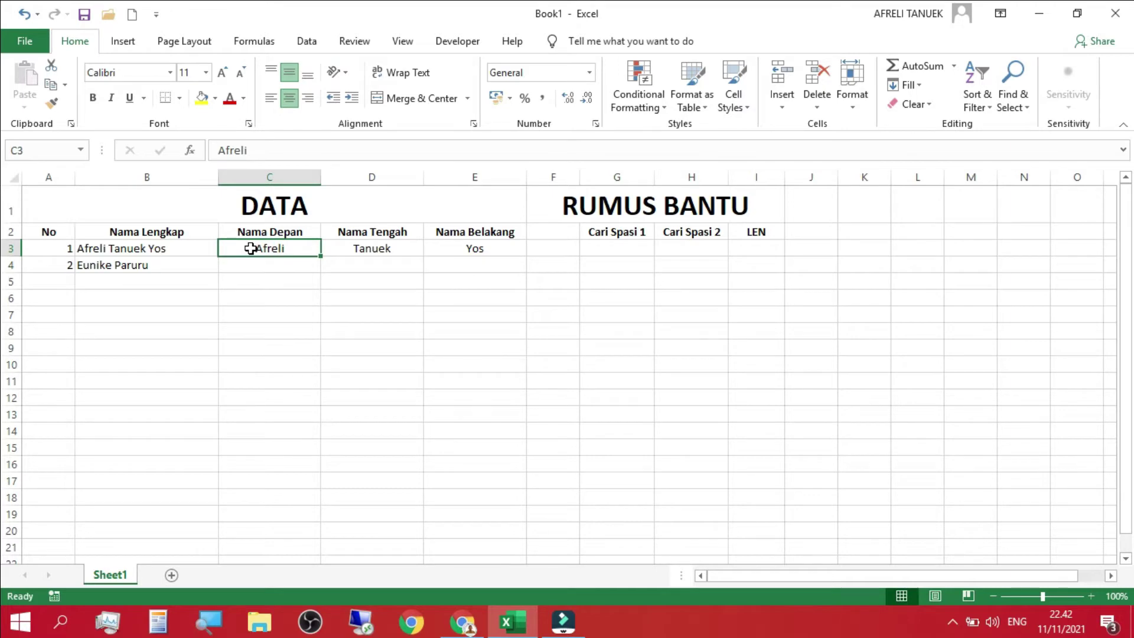
key(Right)
key(Right)
key(Right)
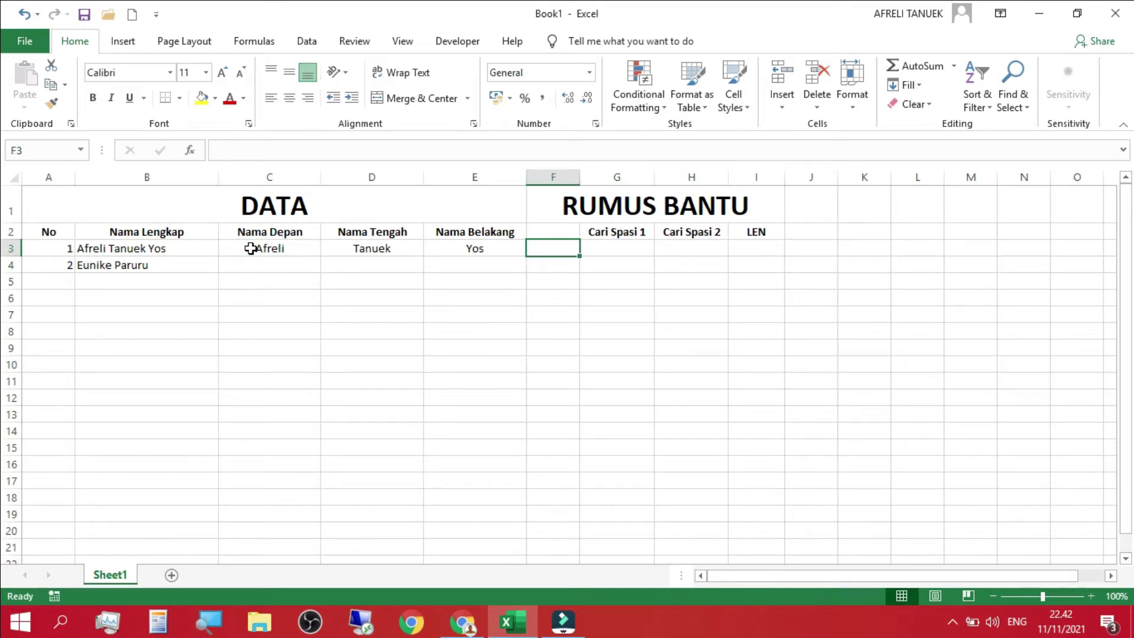
key(Right)
key(Right)
key(Right)
Merge and centre the RUMUS BANTU heading across G1:I1.
key(ctrl+z)
click(407, 98)
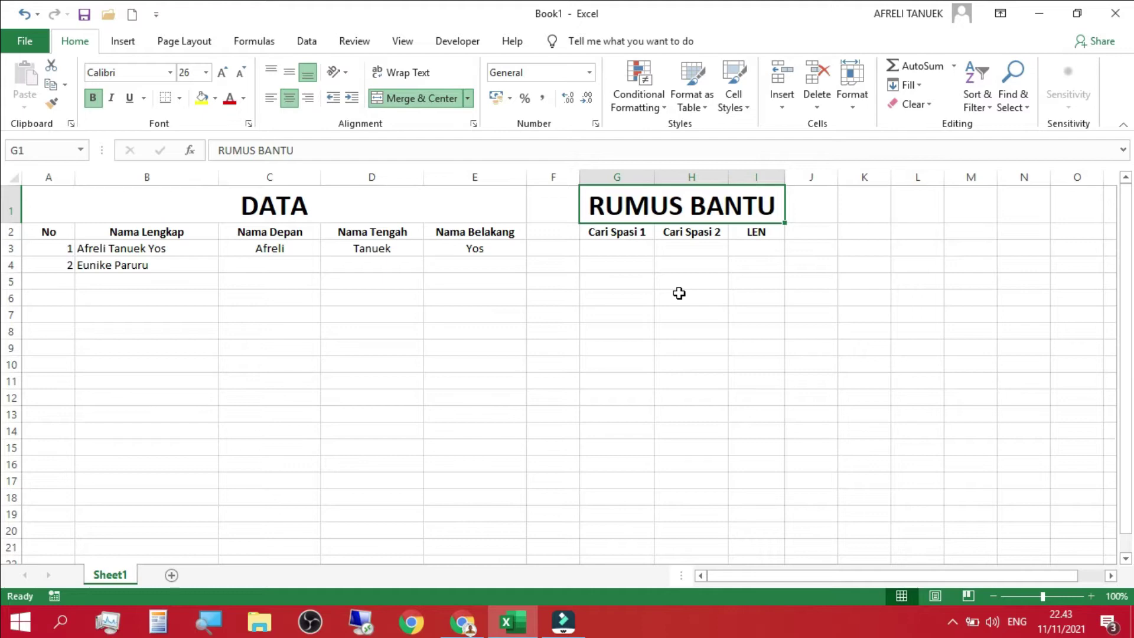
click(627, 249)
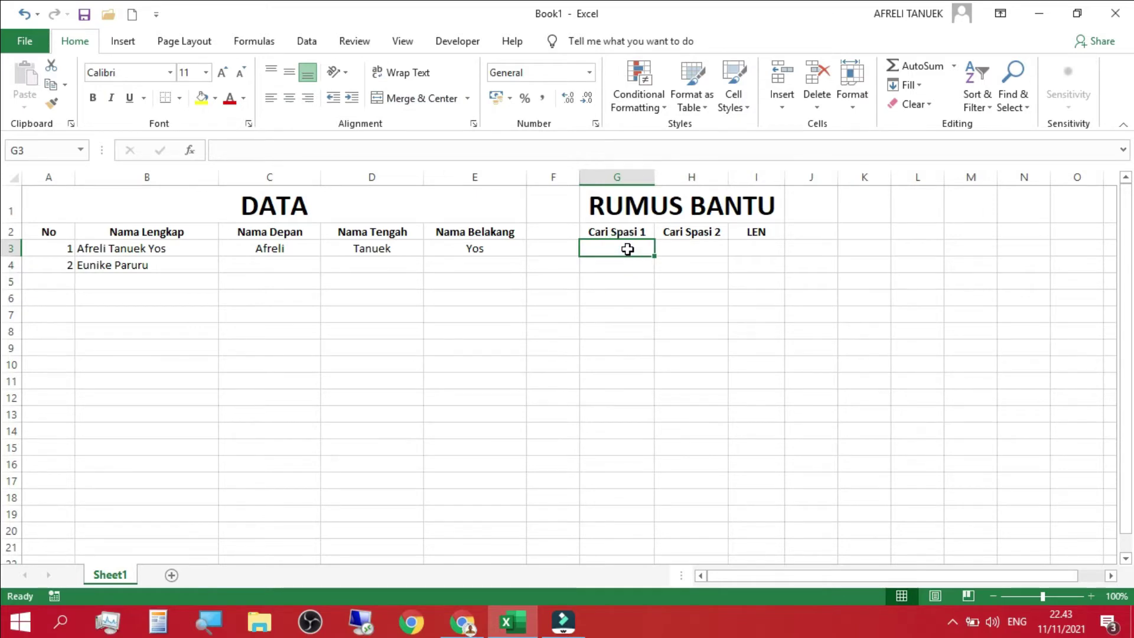
Enter =FIND(" ";B3) in G3, returning 7 for the first space.
text(=)
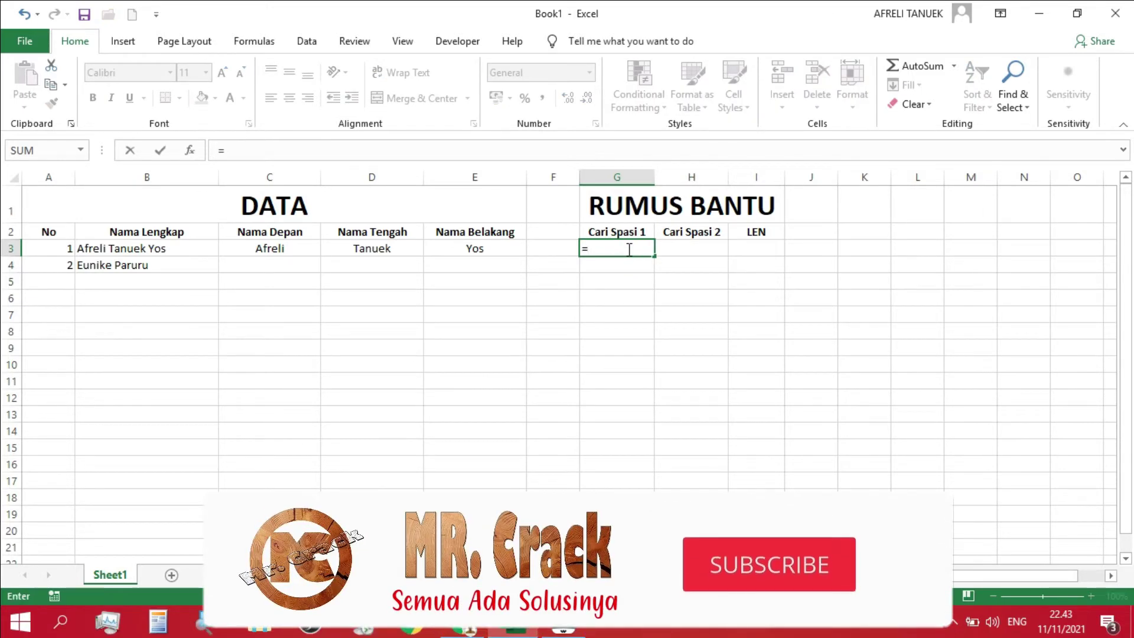
text(F)
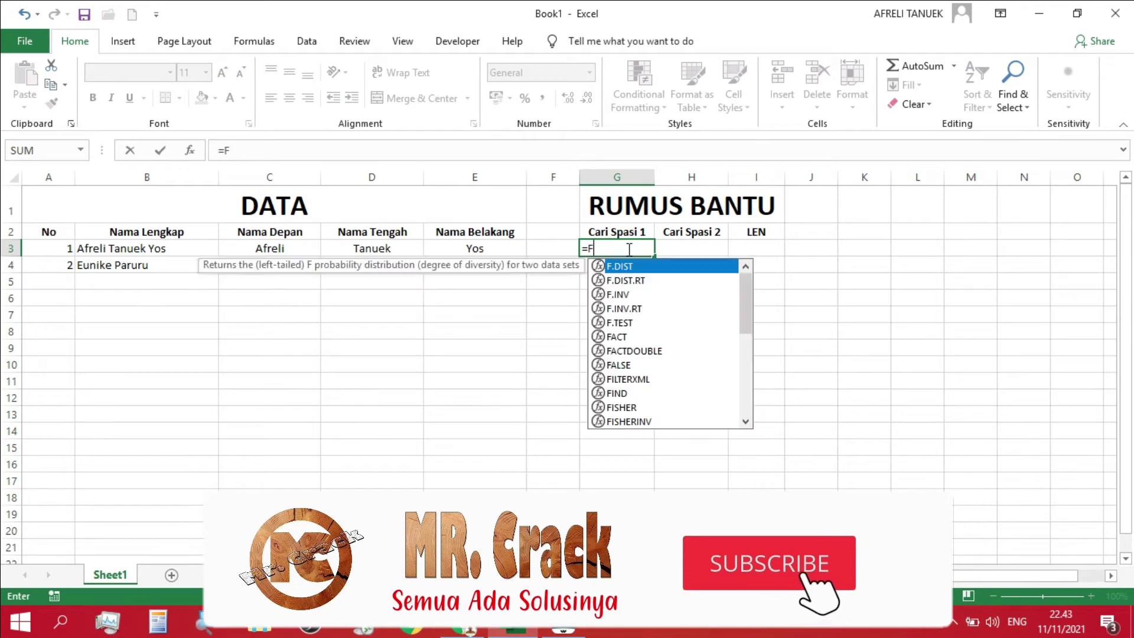
text(IN)
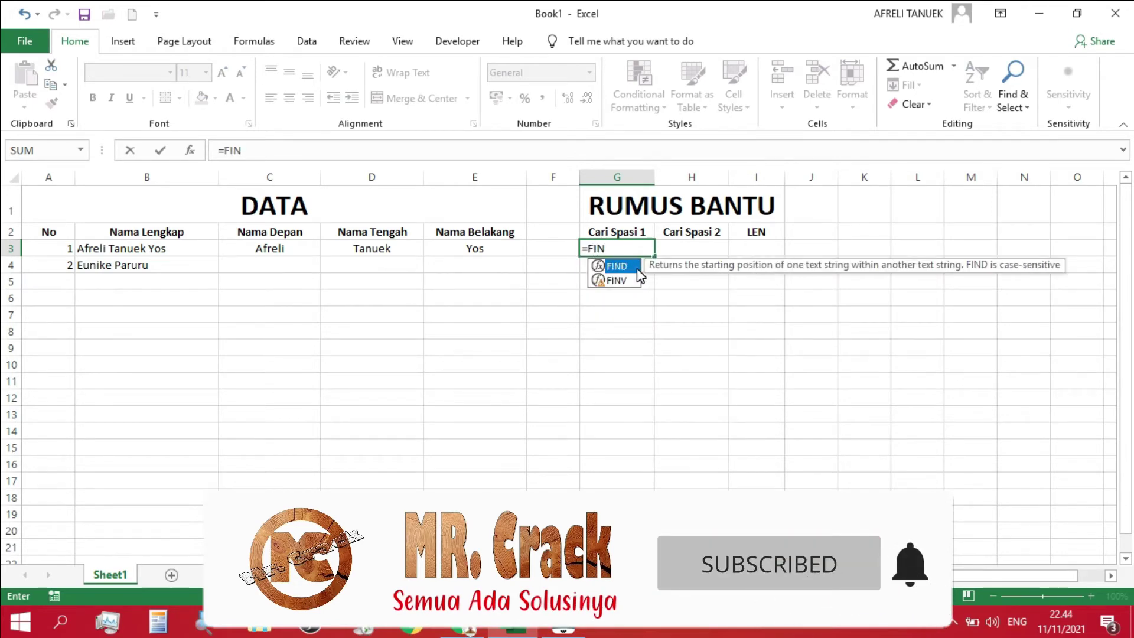
double_click(638, 269)
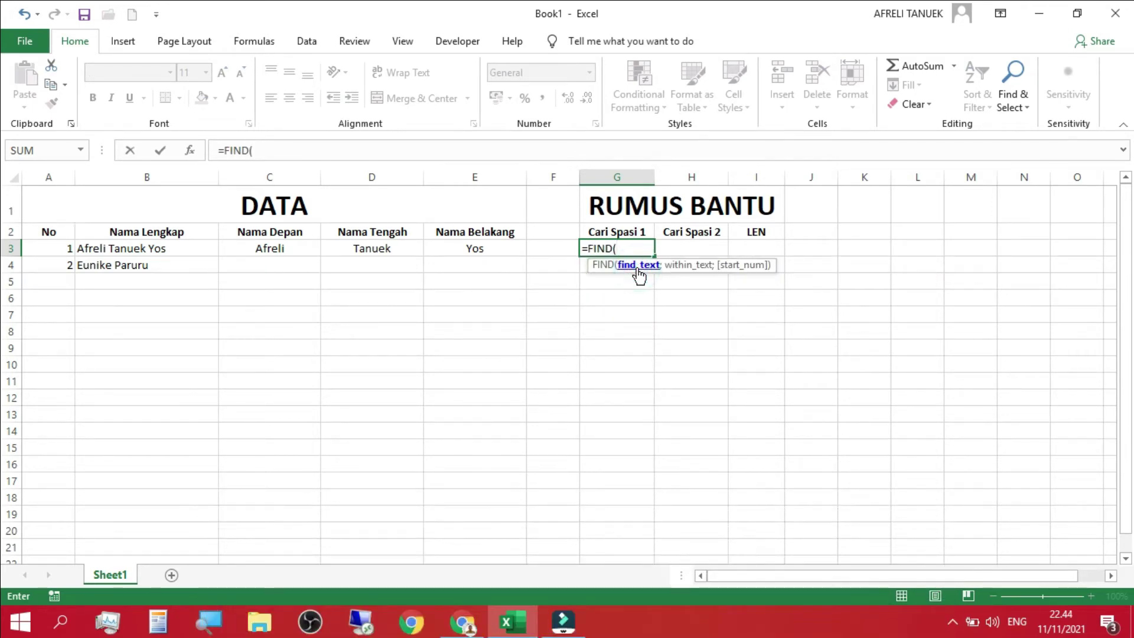
text(" ";)
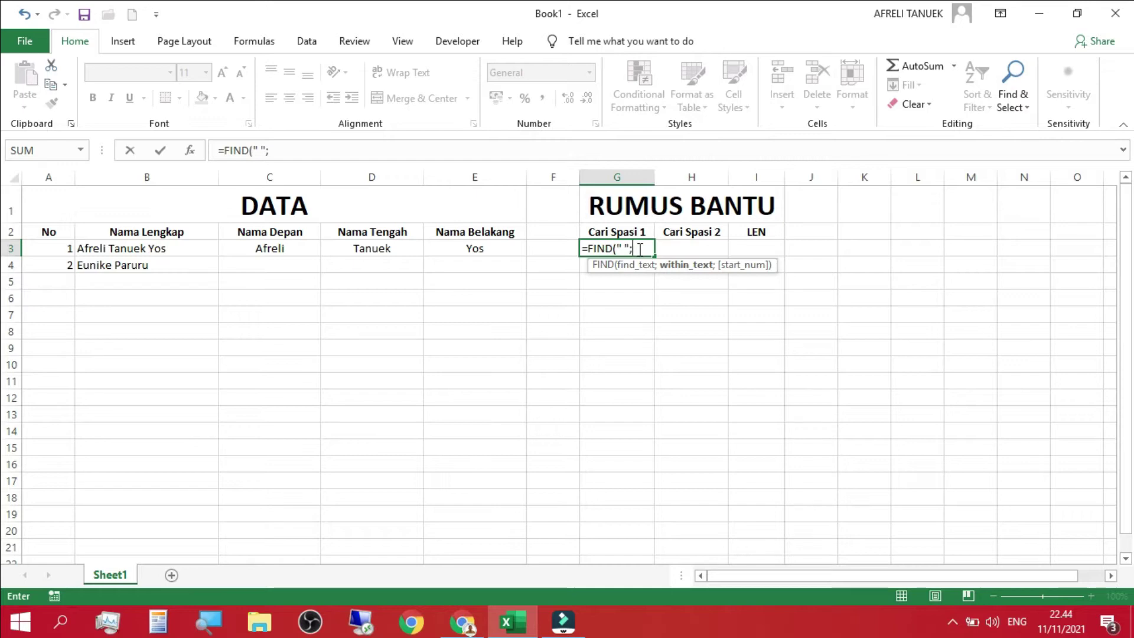
click(107, 251)
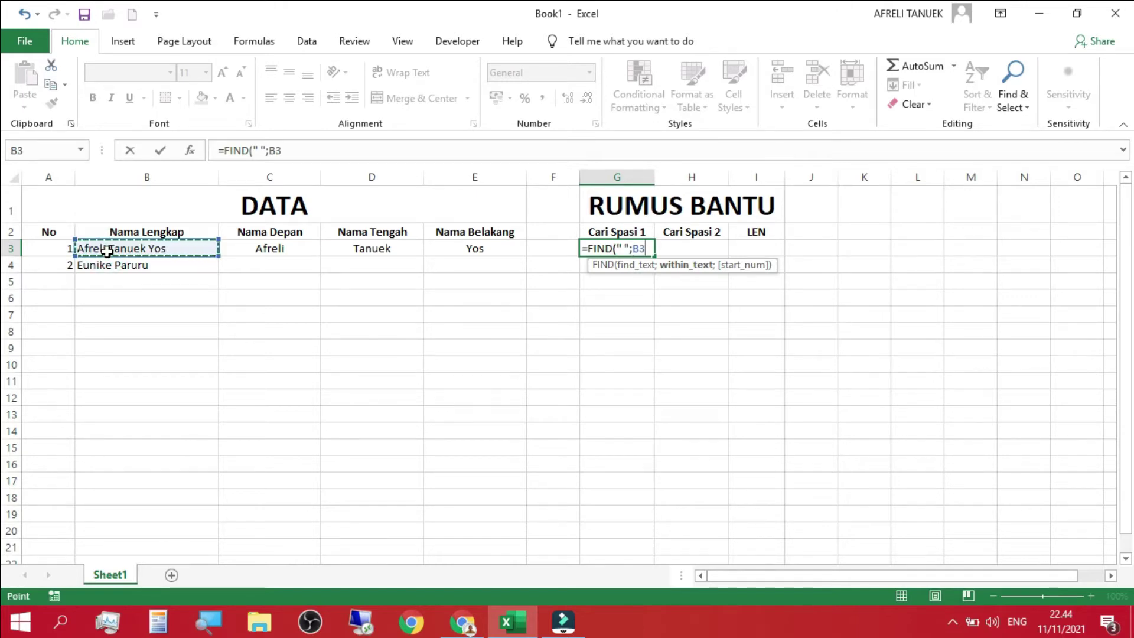
key(Return)
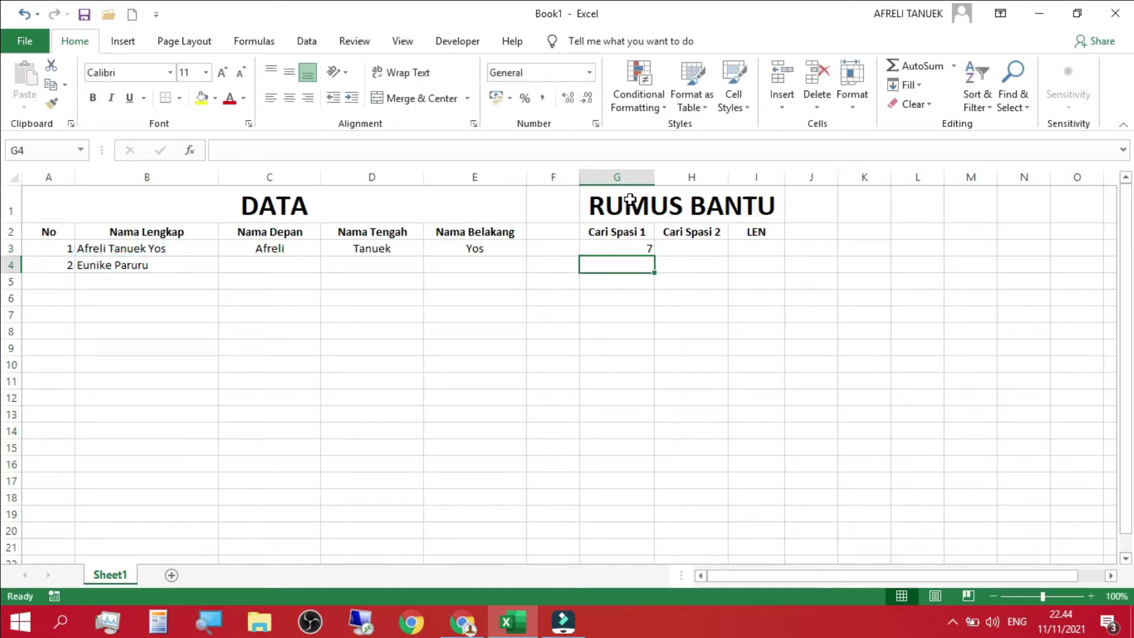
Centre-align columns G to I and review the G3 formula.
click(619, 172)
drag(619, 171, 756, 174)
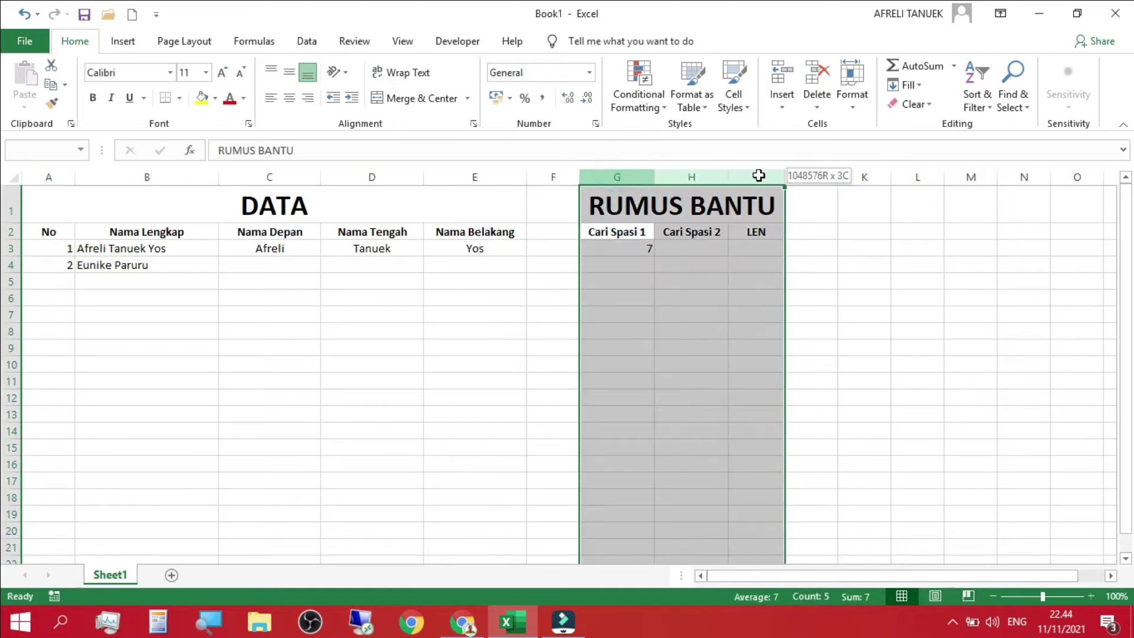
click(288, 98)
click(628, 288)
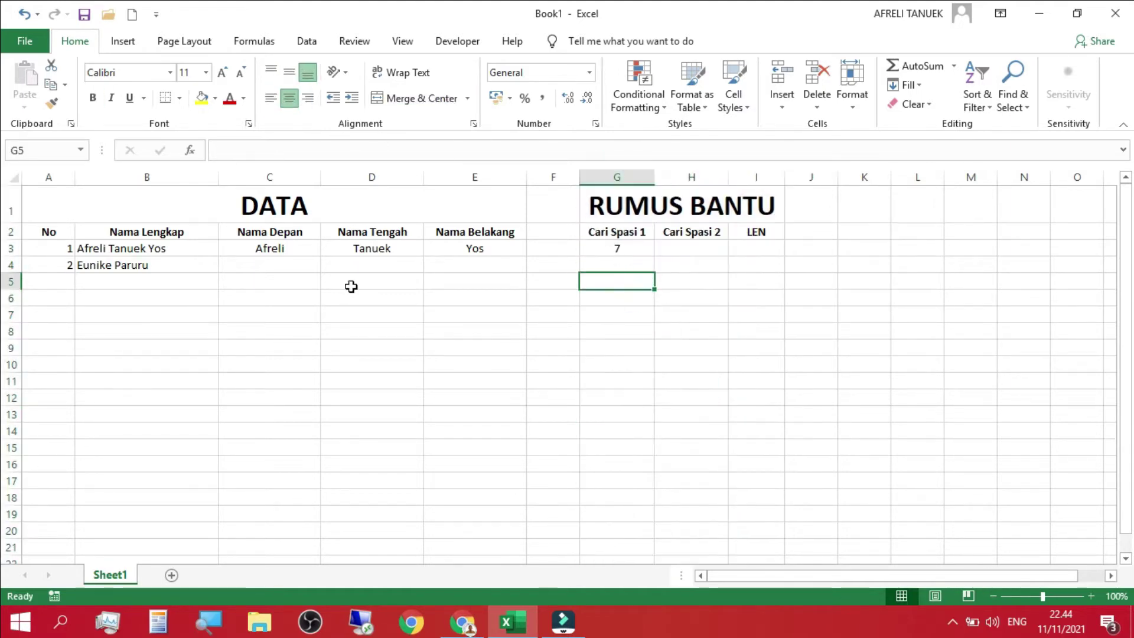
click(82, 254)
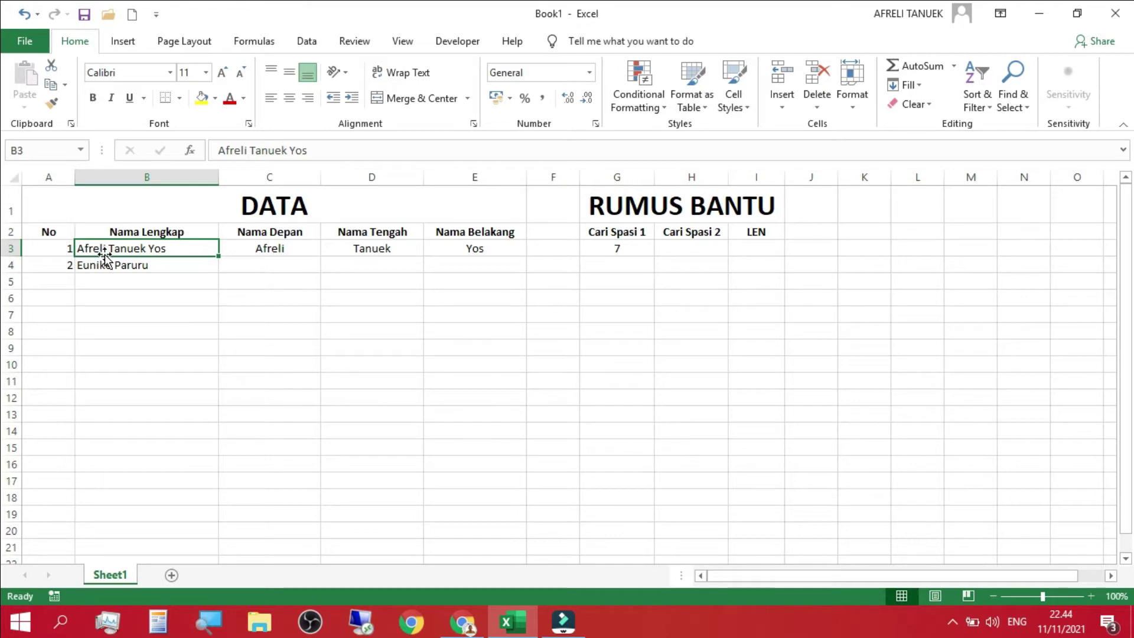
click(594, 250)
key(Down)
key(Right)
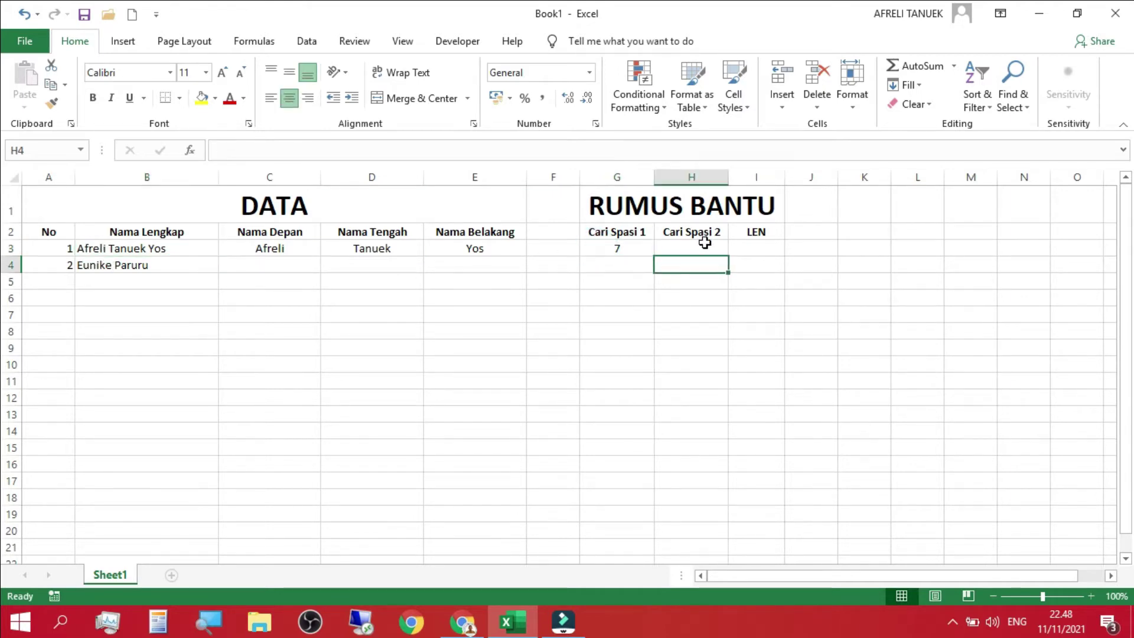
Enter an incomplete =FIND in H3, which produces a #NAME? error.
click(704, 247)
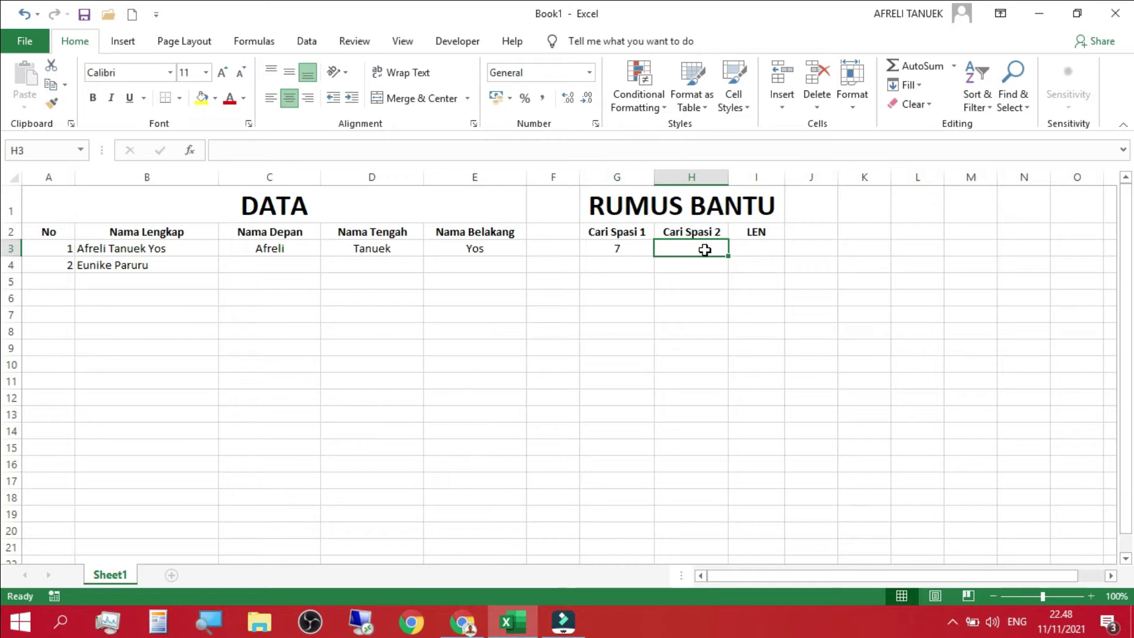
text(=)
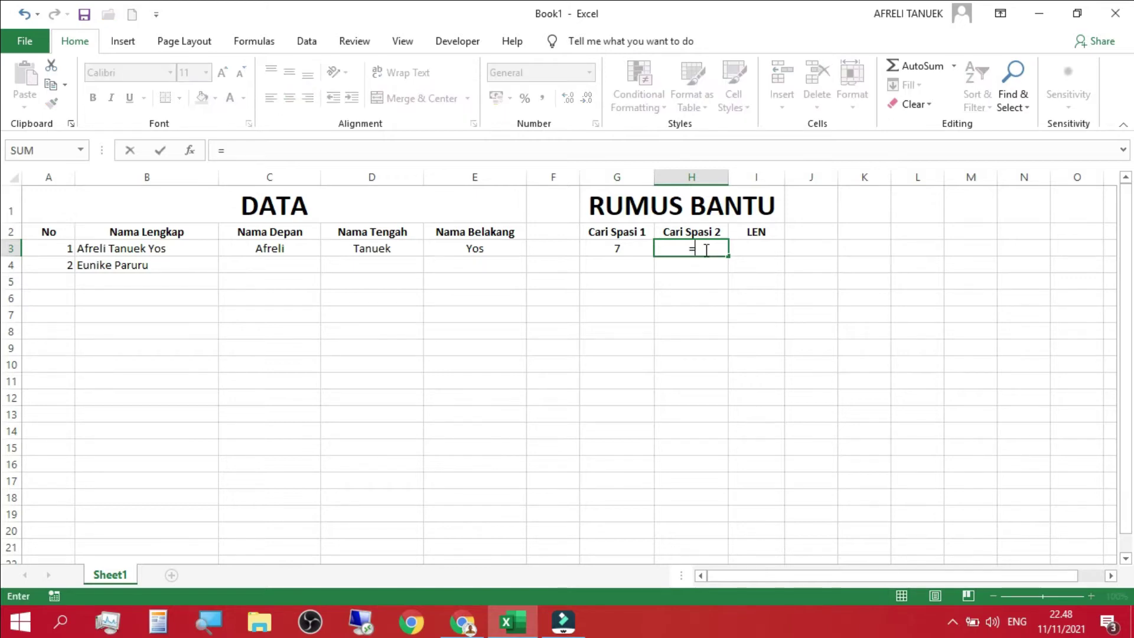
text(FIND)
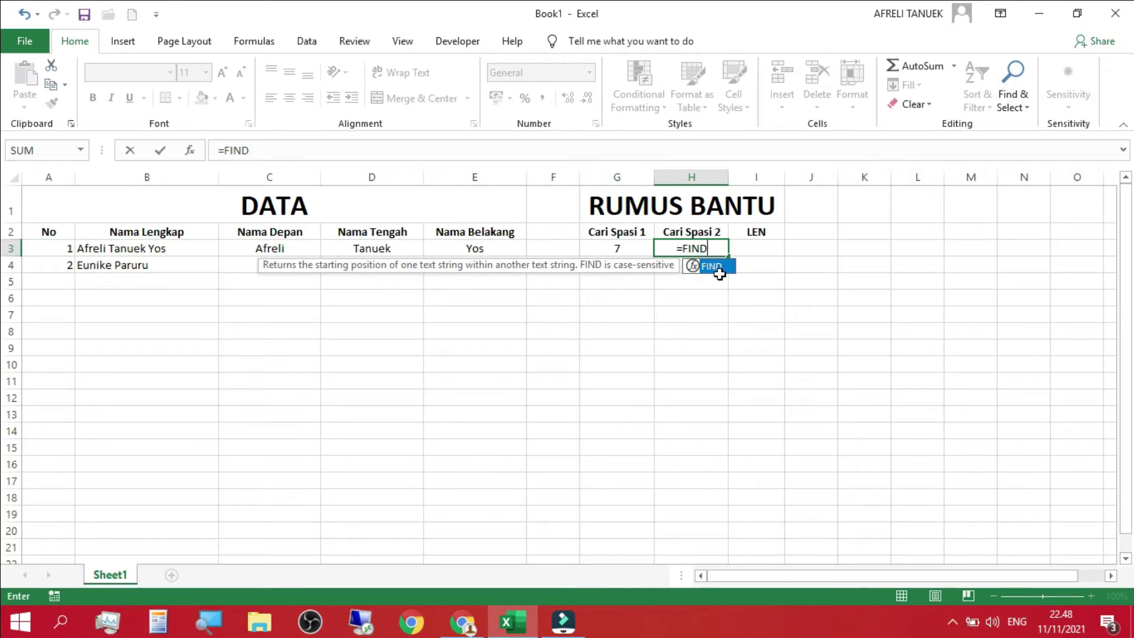
key(Return)
Rewrite H3 as =FIND(" ";B3;G3+1), returning 14 for the second space.
click(706, 248)
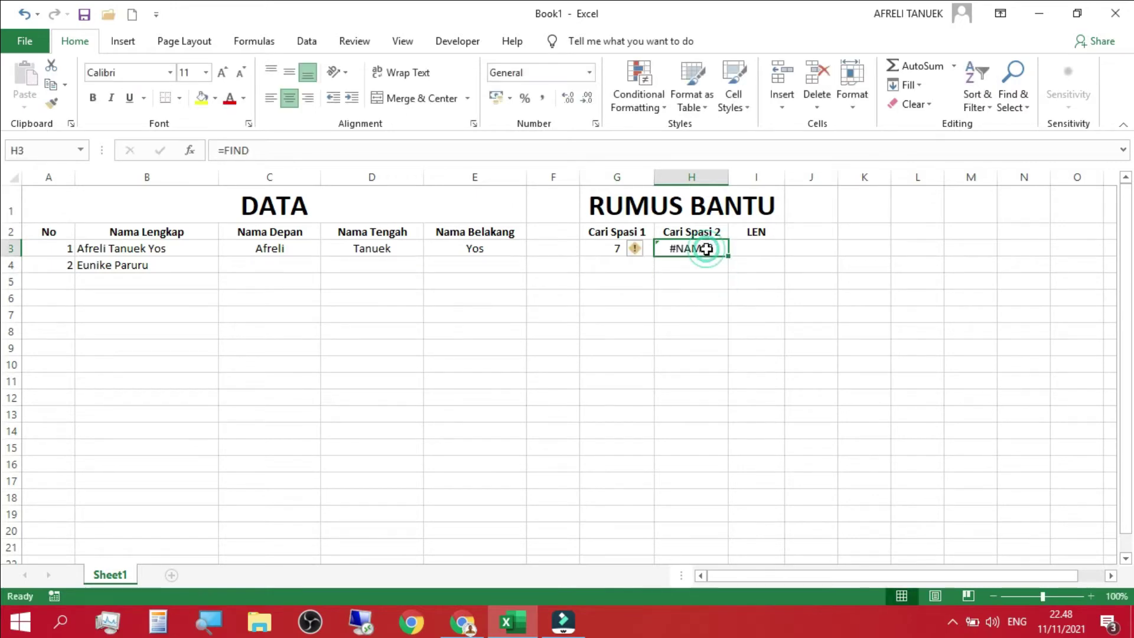
click(326, 153)
key(BackSpace)
key(BackSpace)
key(BackSpace)
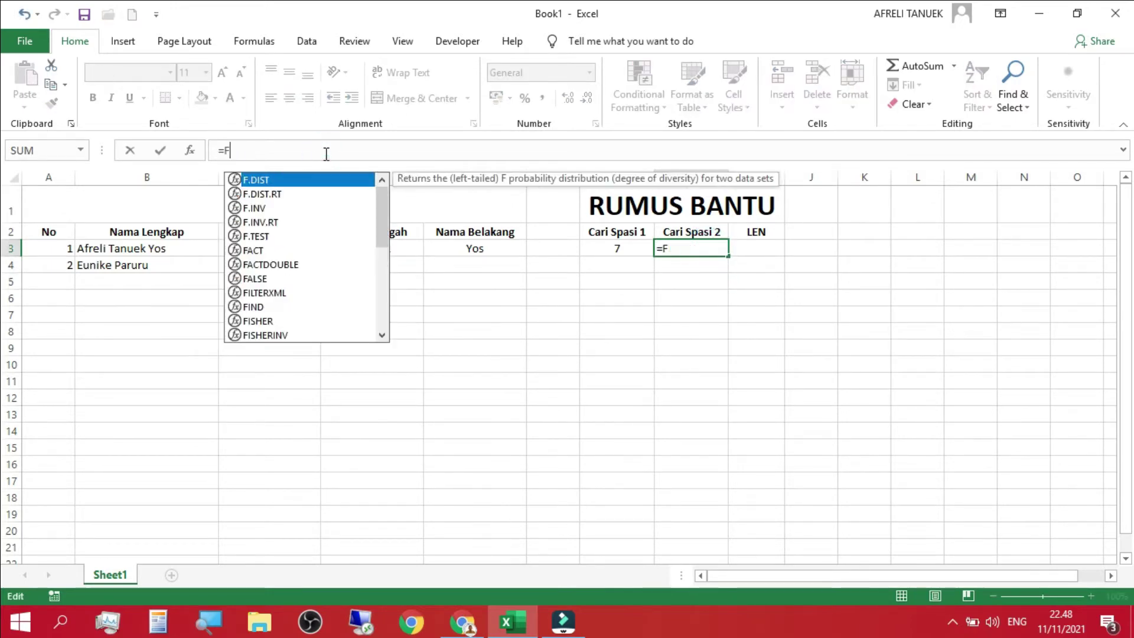
text(IND)
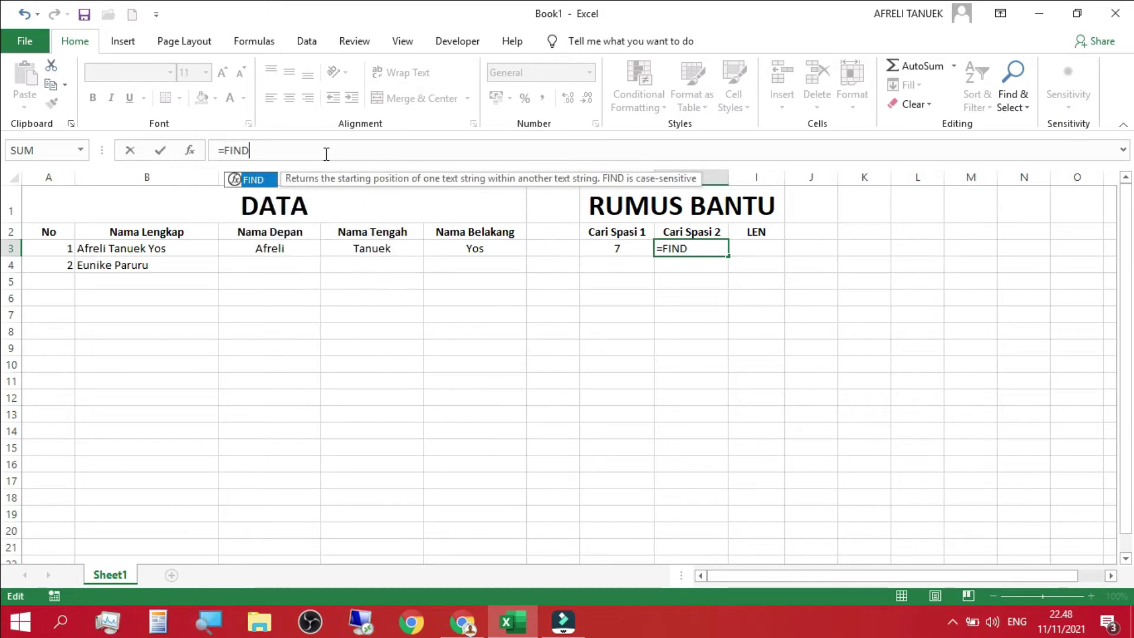
double_click(255, 180)
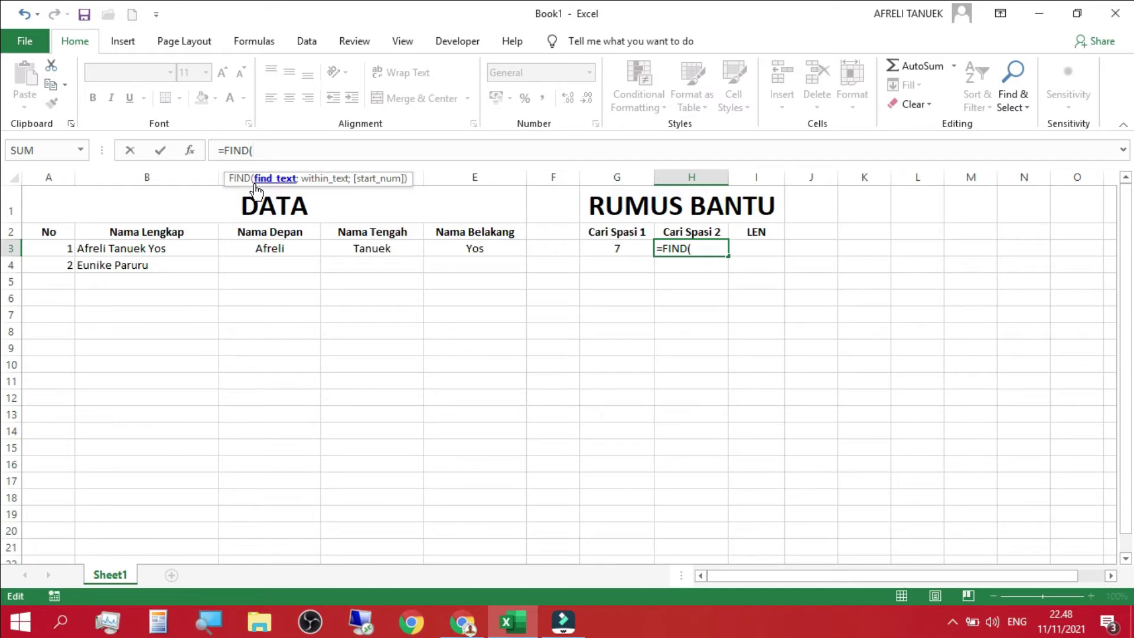
text(" ";)
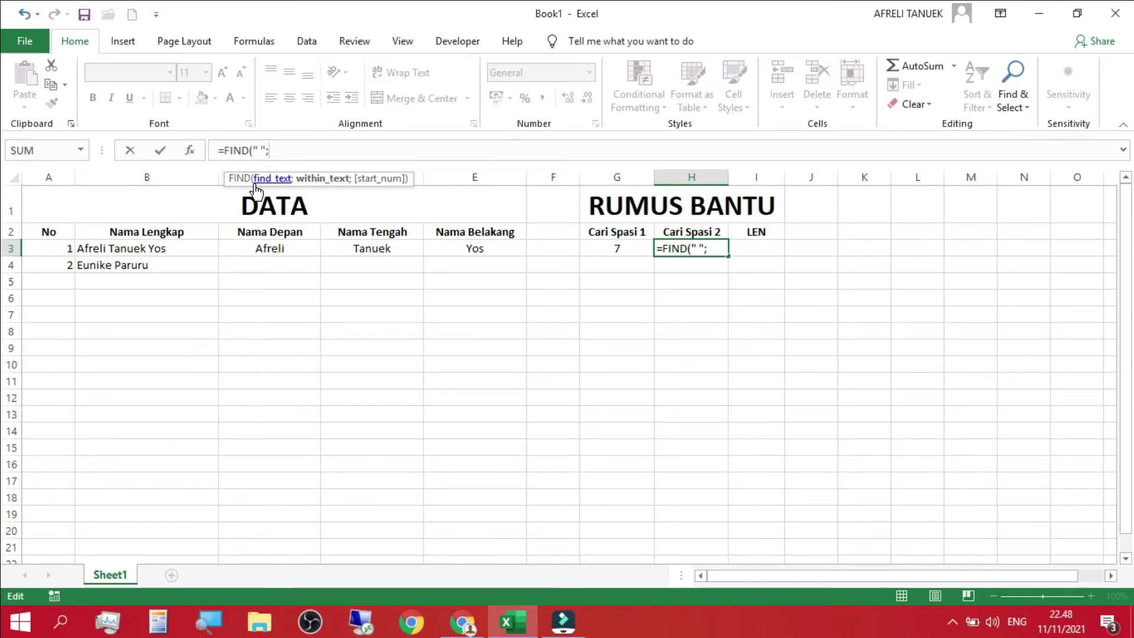
click(84, 249)
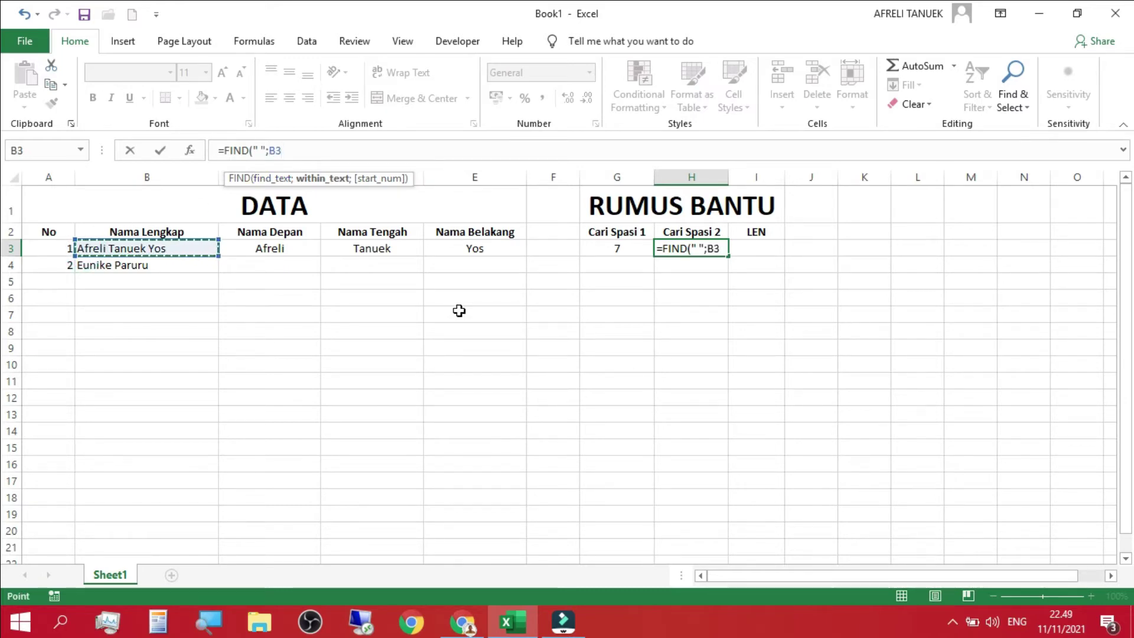
text(;)
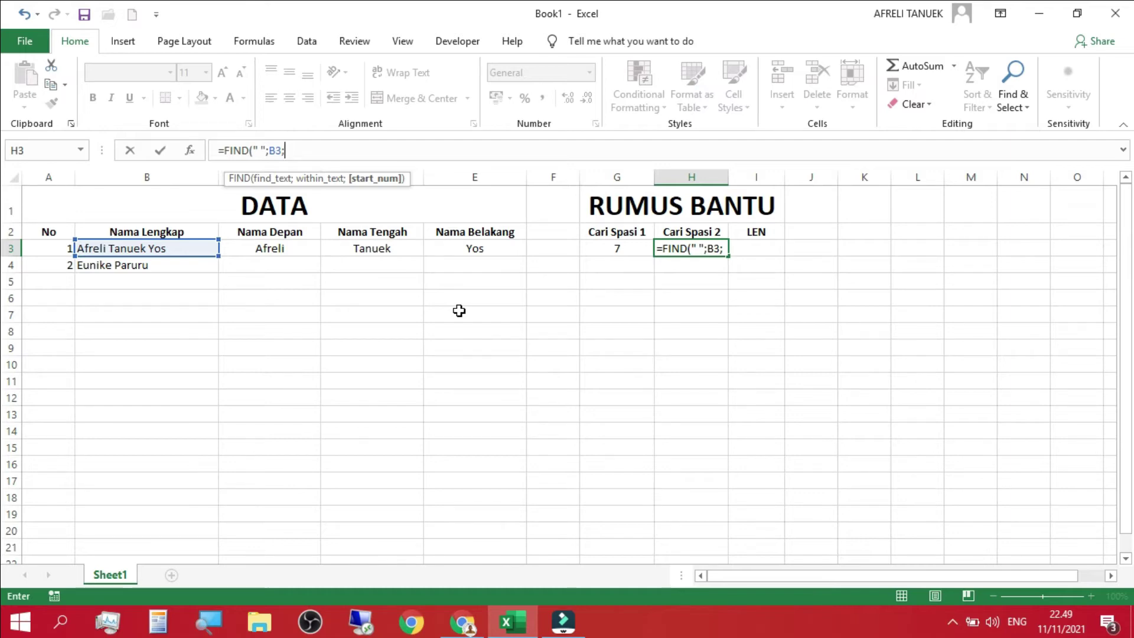
click(606, 246)
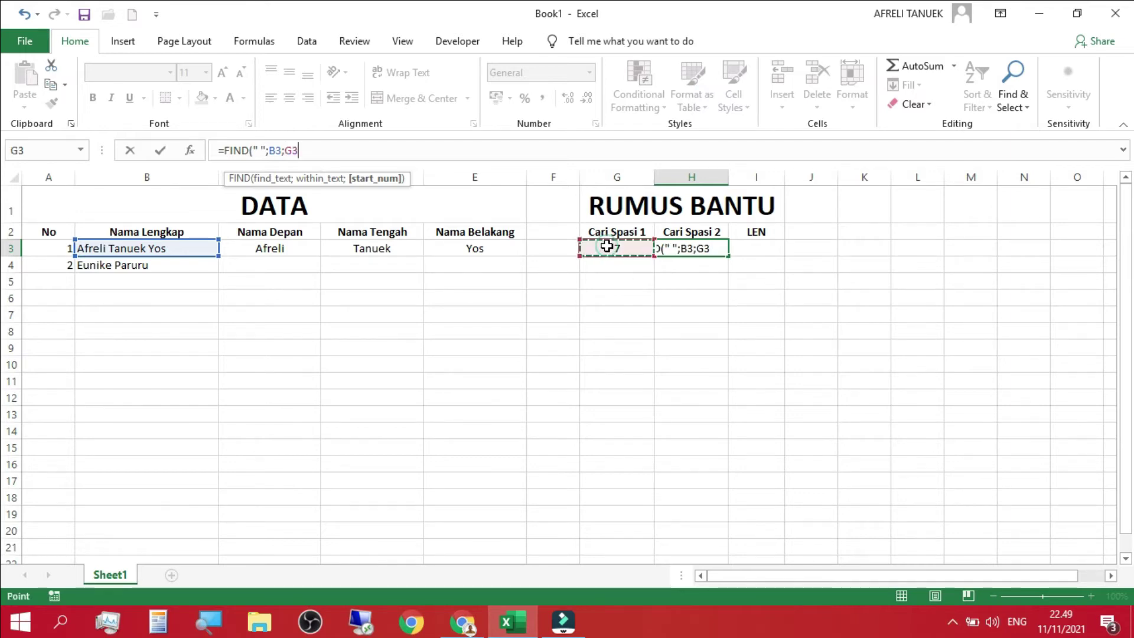
text(+1)
key(Return)
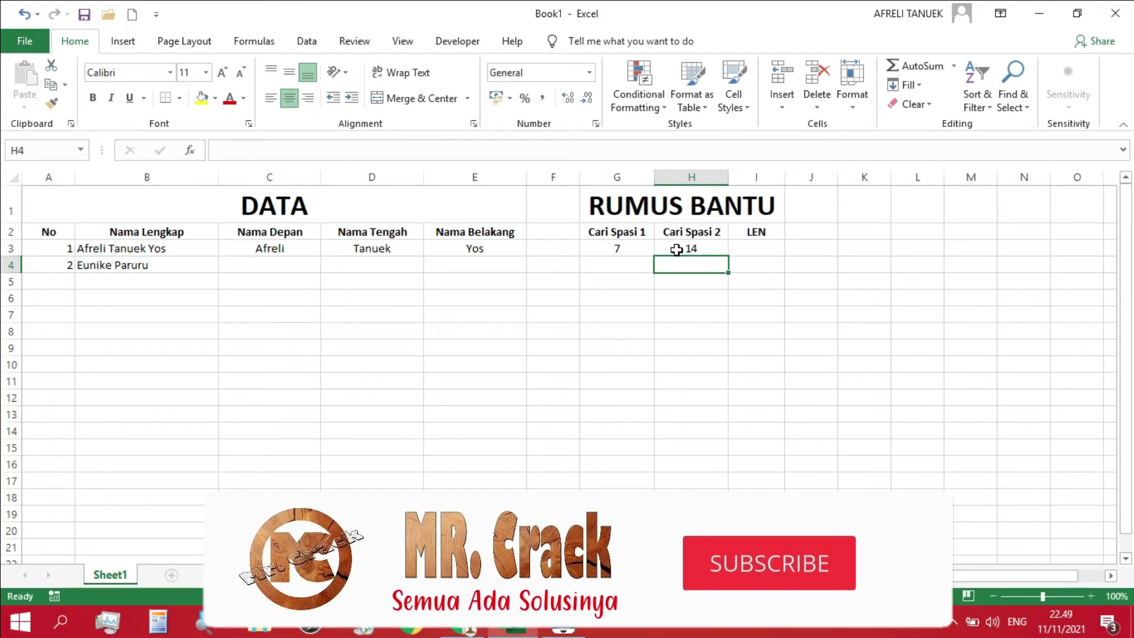
Enter =LEN(B3) in I3, giving the full name's length of 17.
click(89, 253)
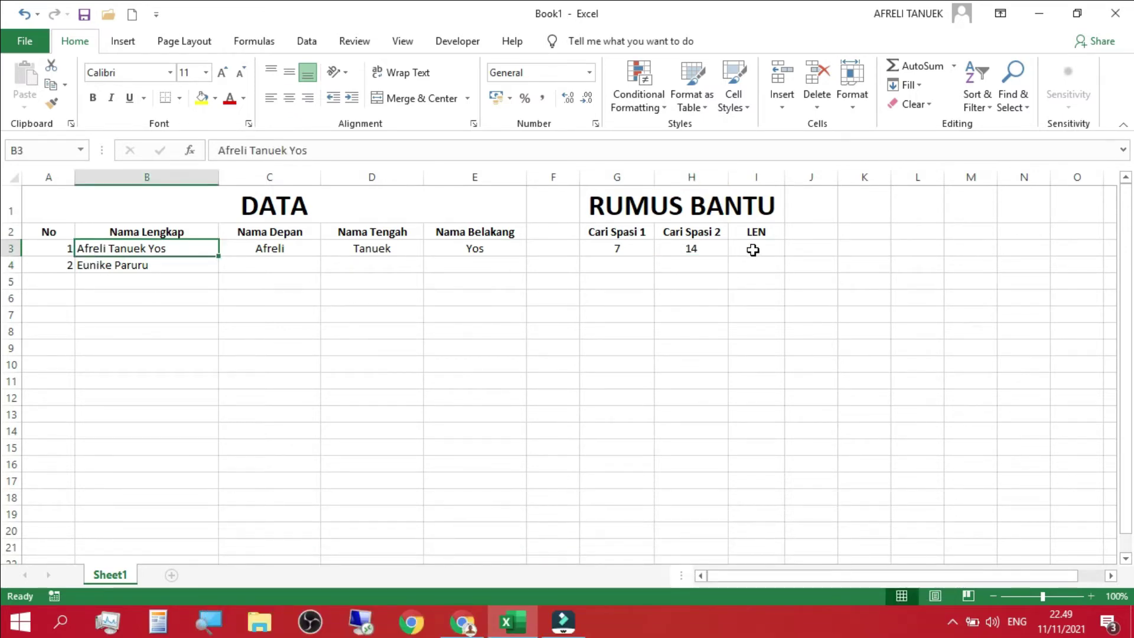
click(753, 250)
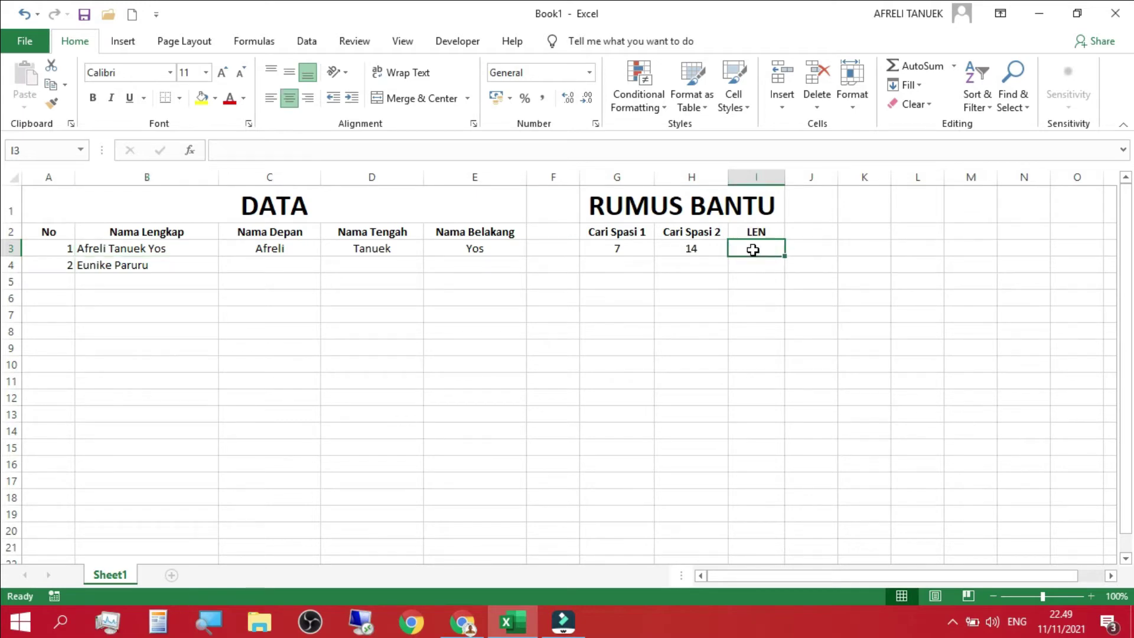
click(80, 248)
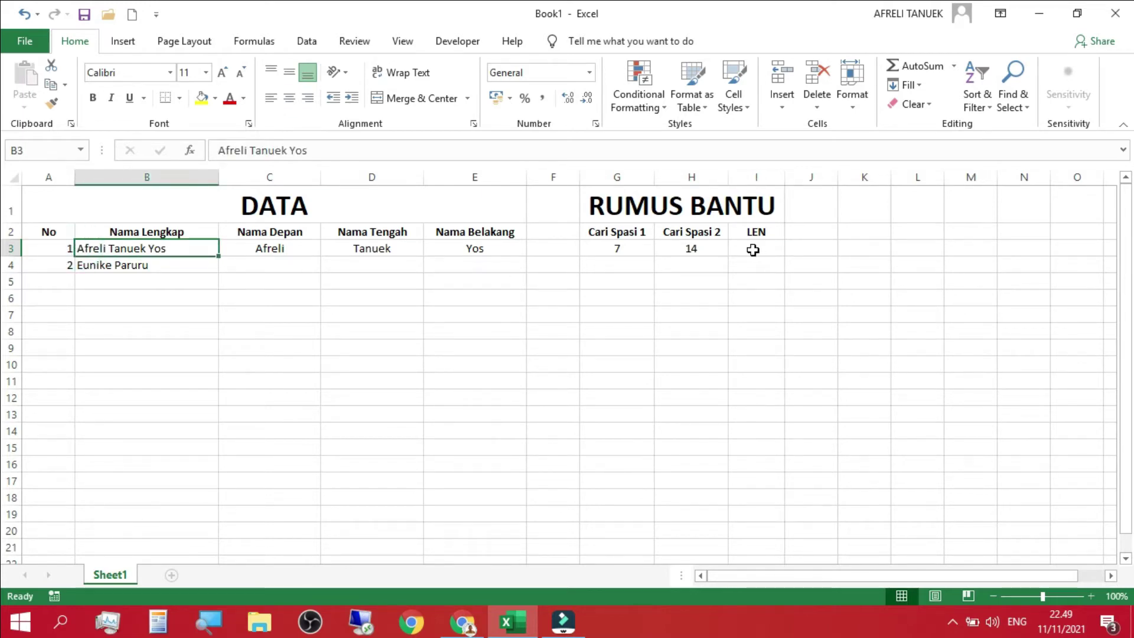
click(753, 250)
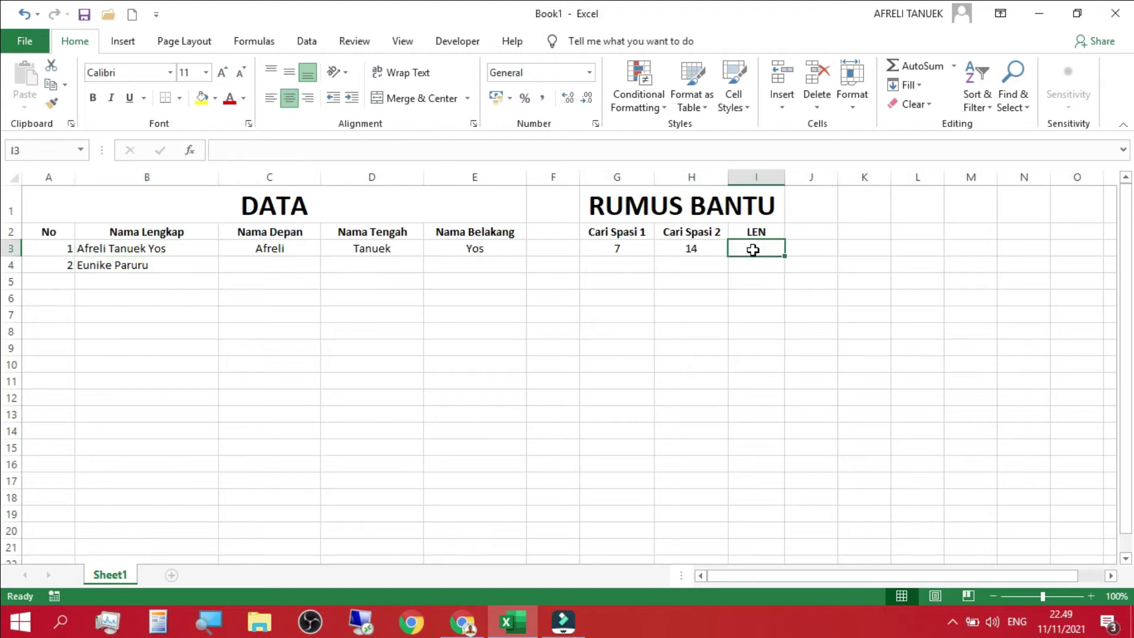
text(=LE)
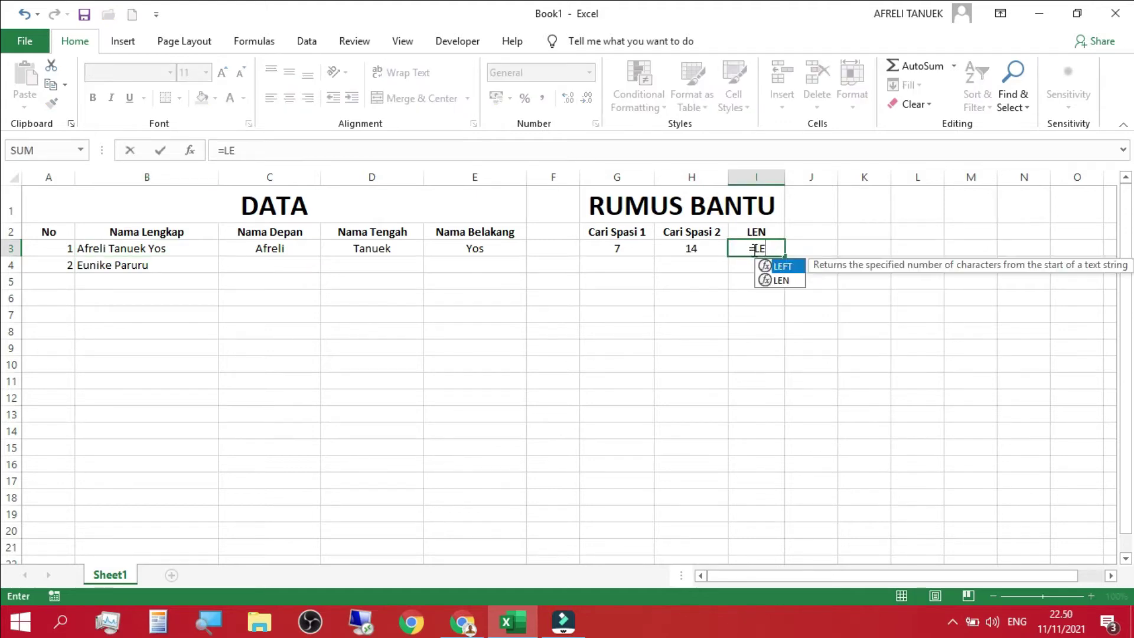
double_click(776, 280)
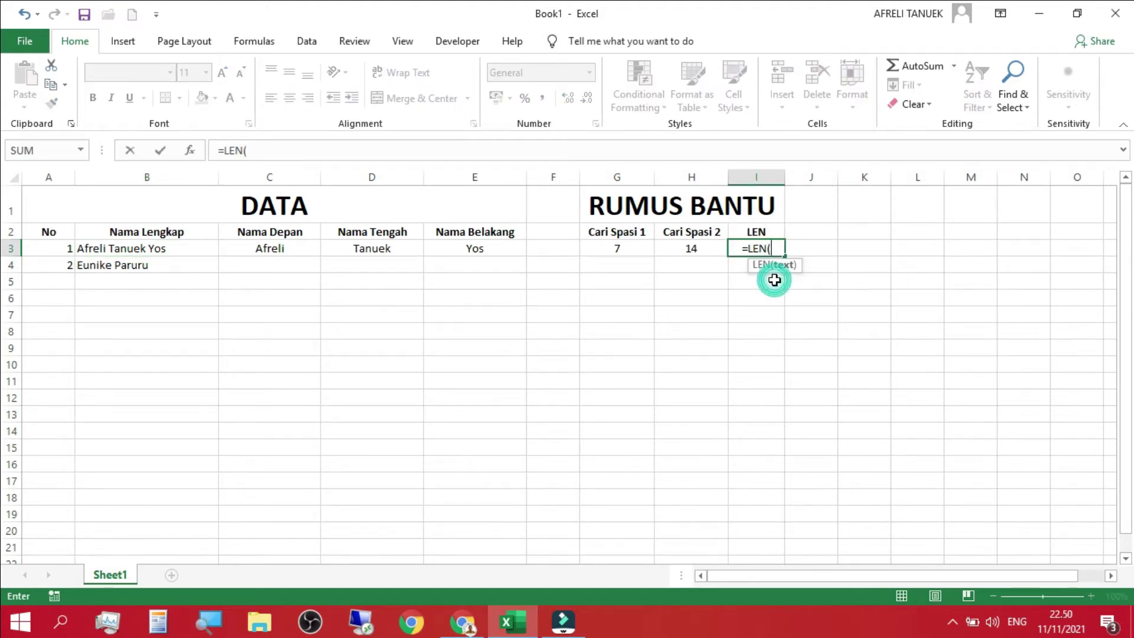
click(90, 249)
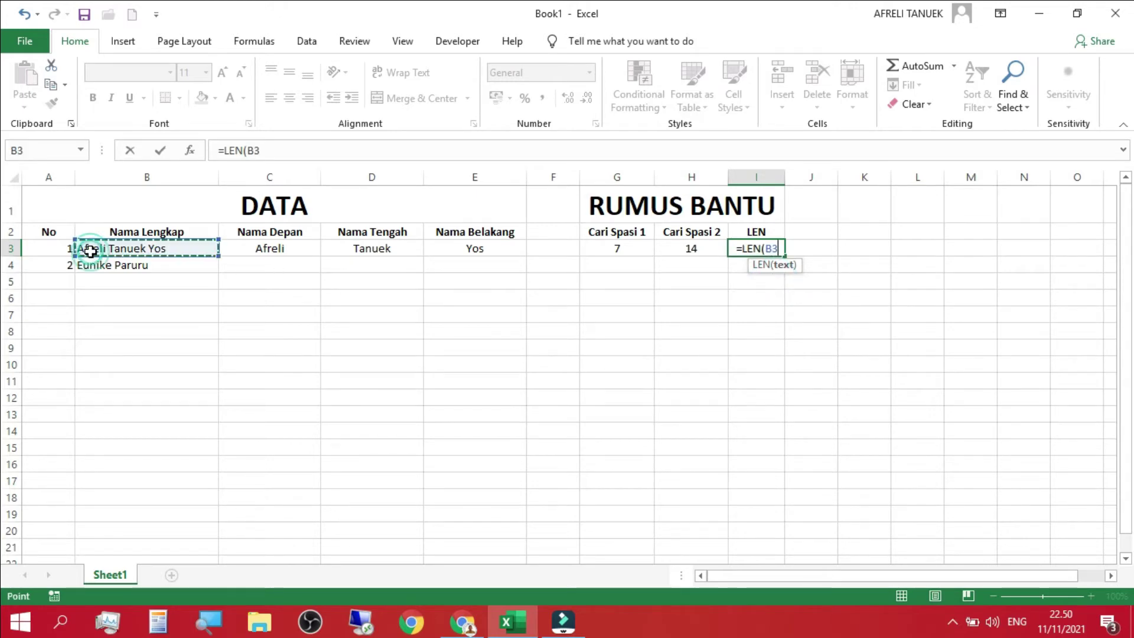
key(Return)
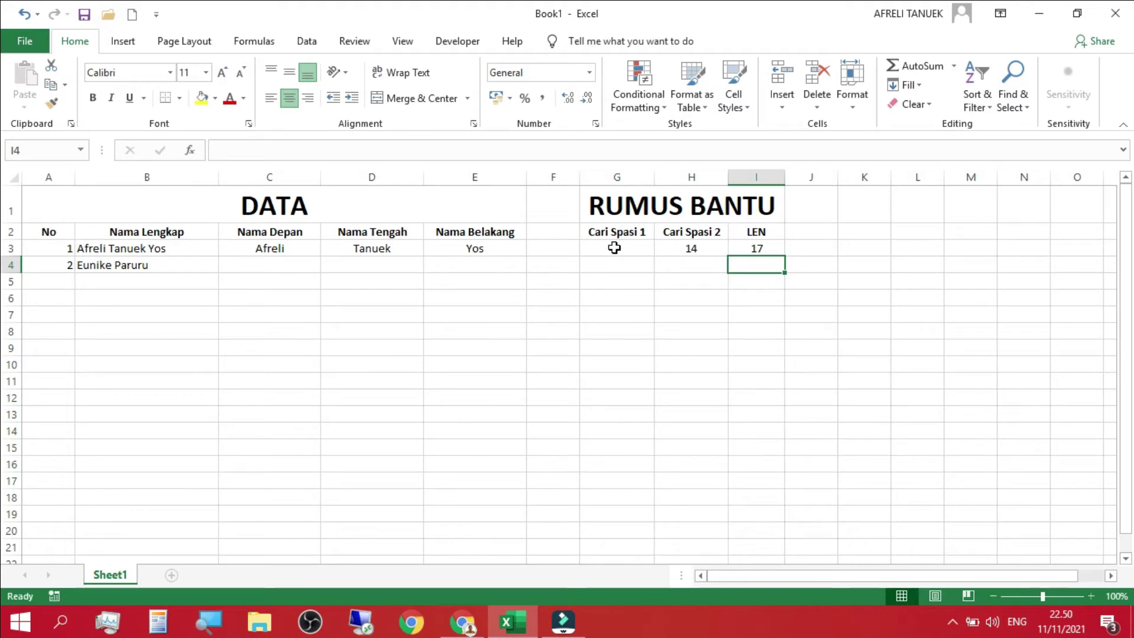
drag(614, 248, 751, 244)
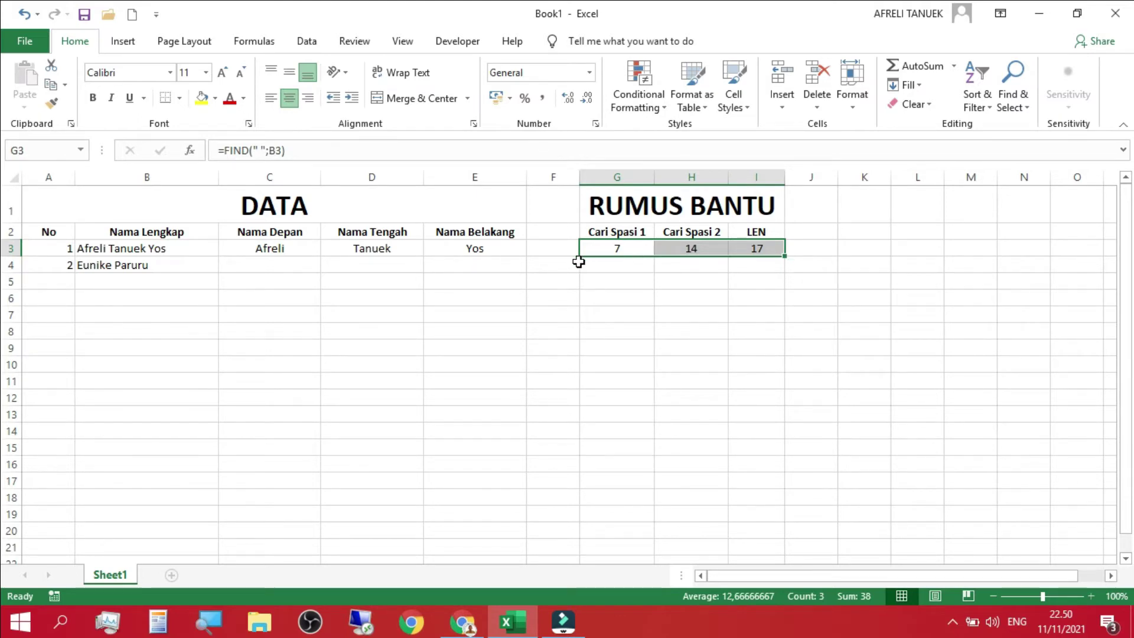
click(689, 246)
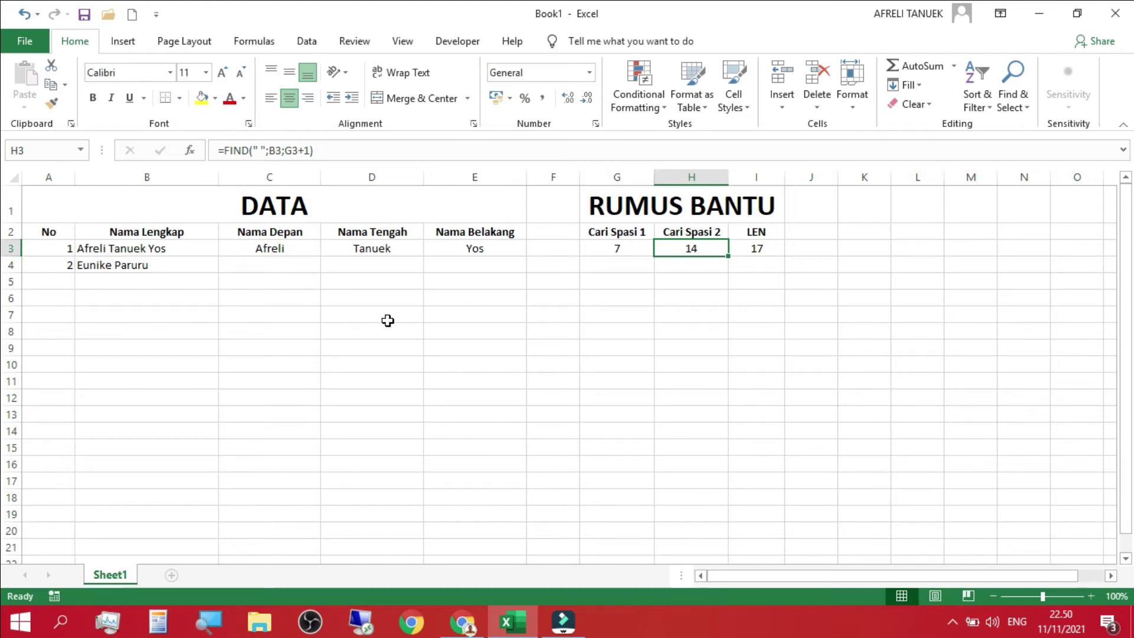
click(692, 266)
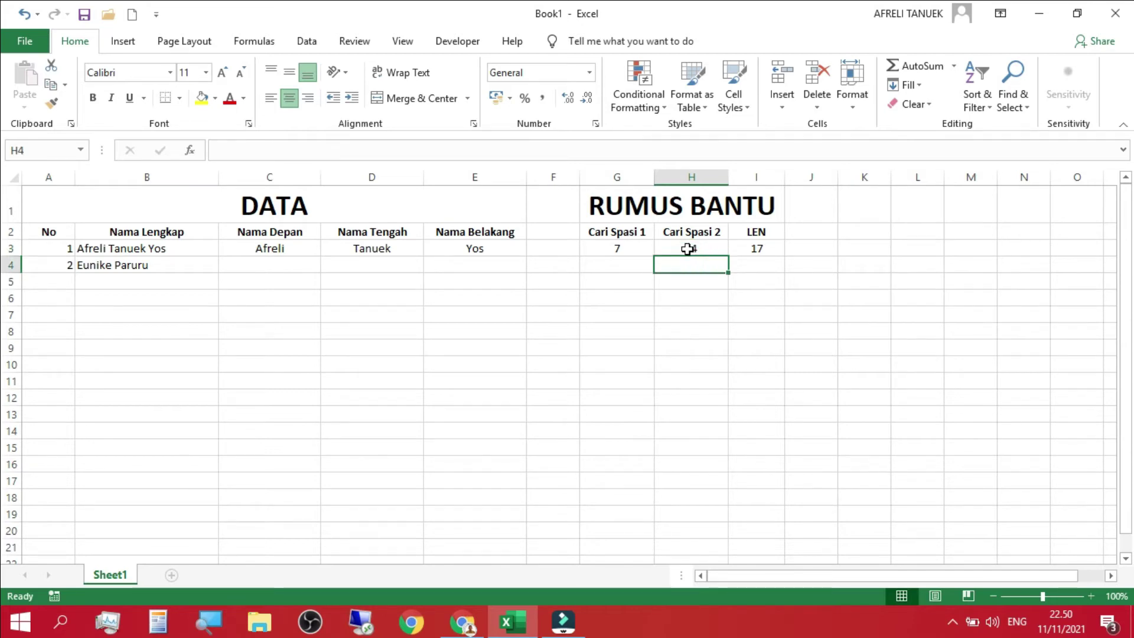
click(688, 248)
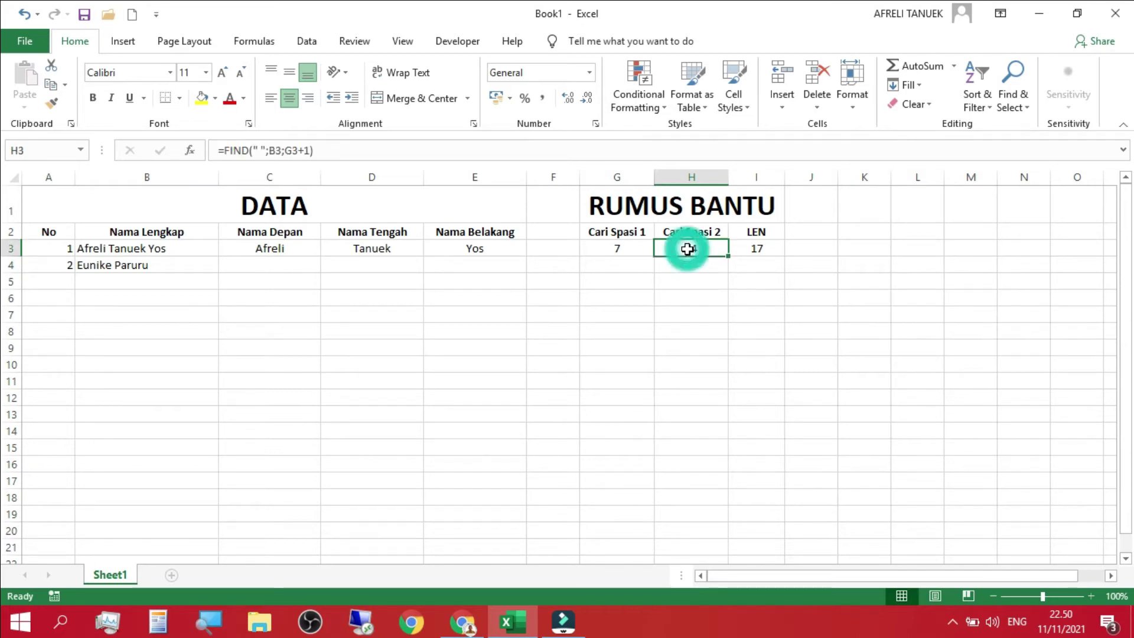
Change H3 to =IFERROR(FIND(" ";B3;G3+1);0), still showing 14.
click(225, 152)
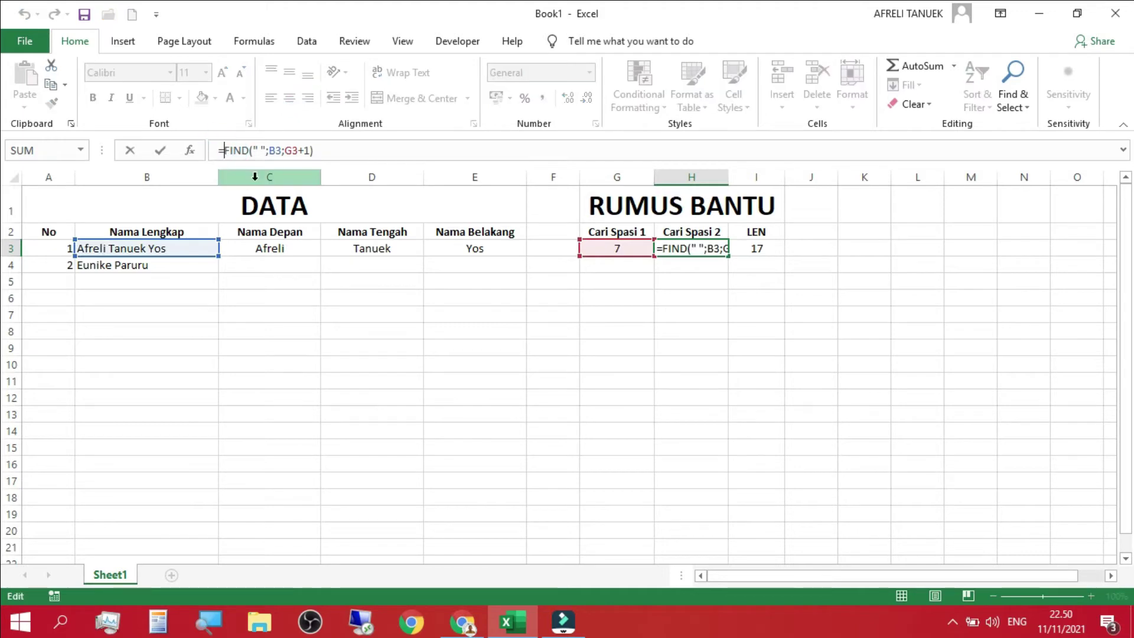
text(IF)
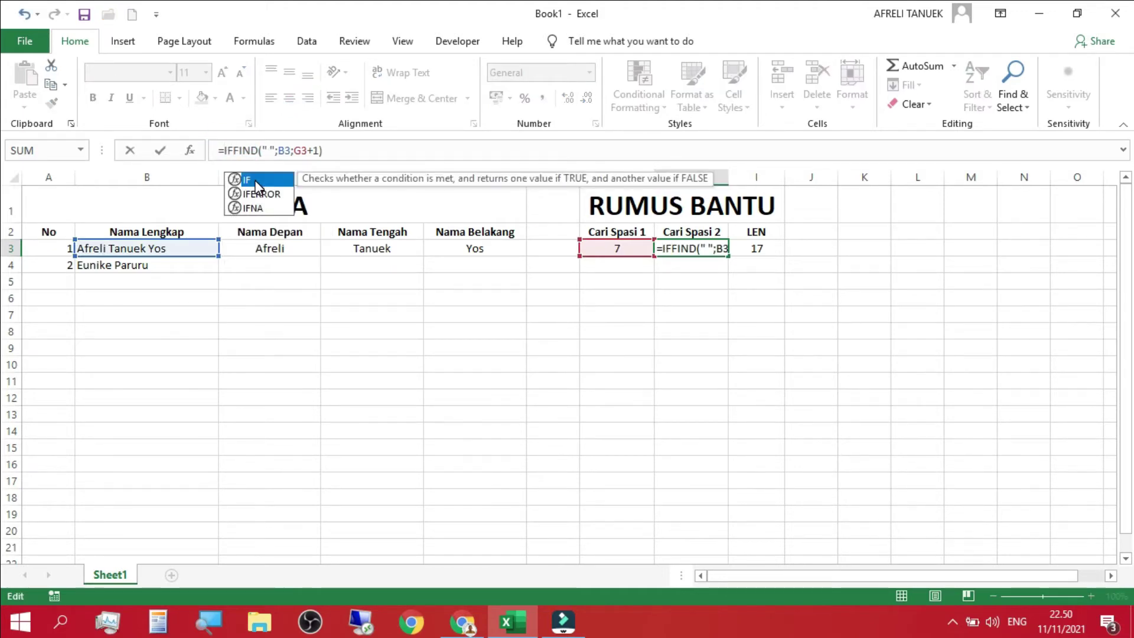
double_click(255, 193)
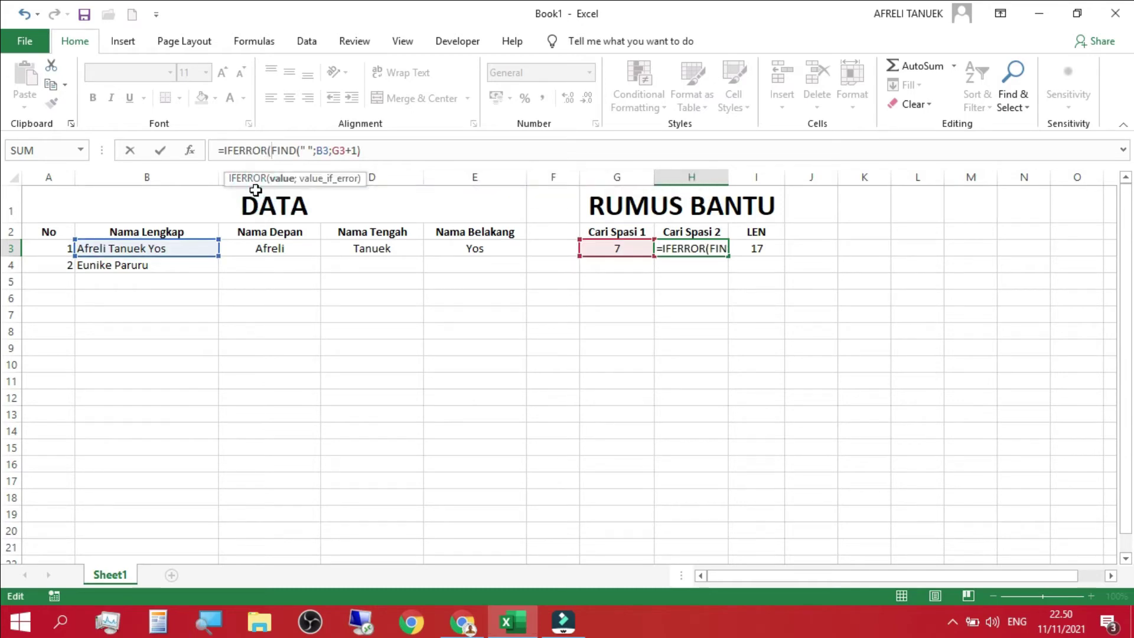
click(380, 152)
text(;)
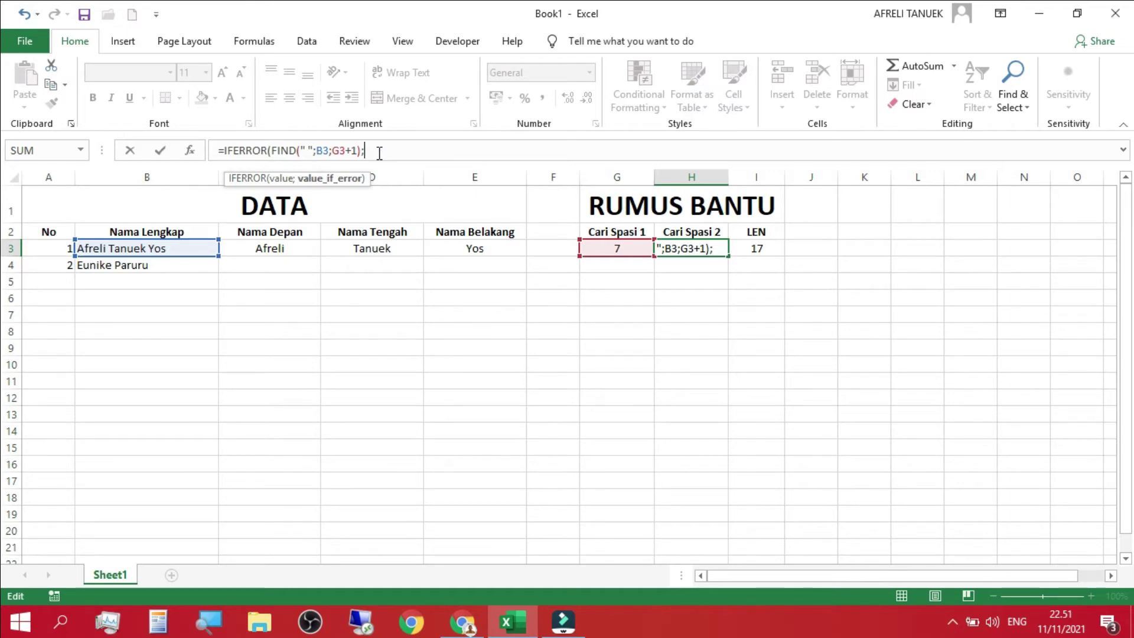
text(0))
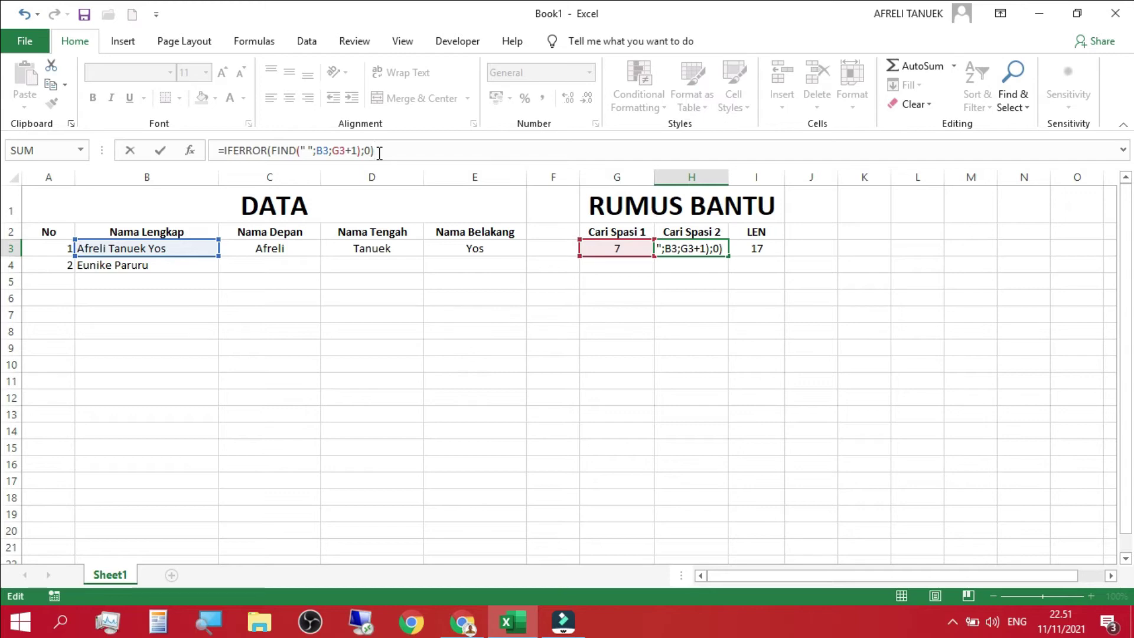
key(Return)
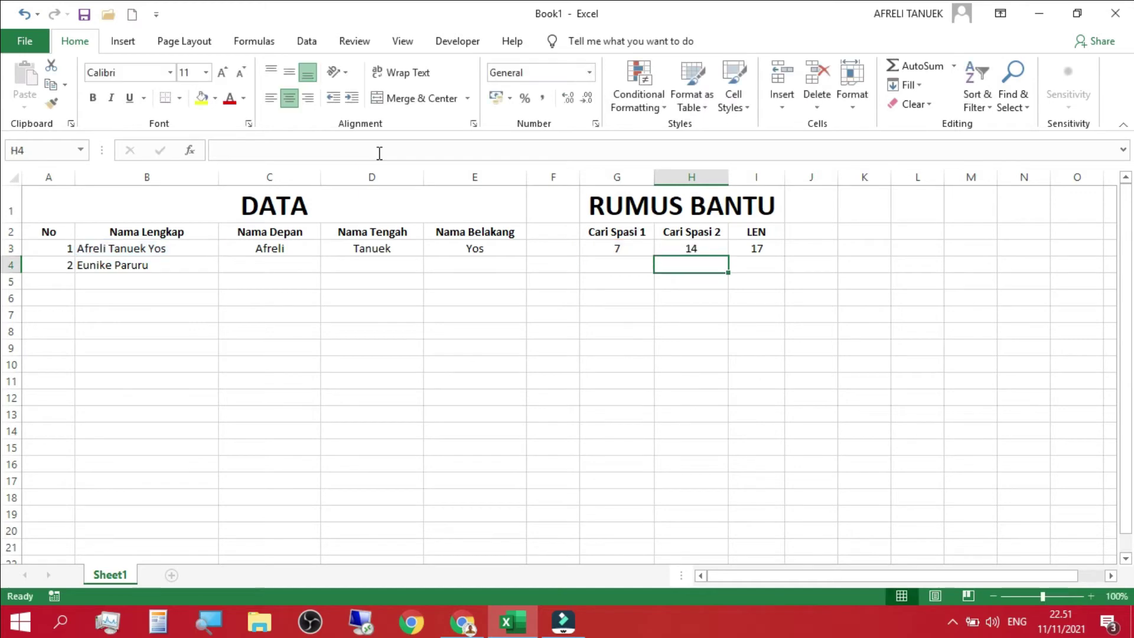
Fill the G3:I3 helper formulas down to row 4, giving 7, 0 and 13.
click(689, 250)
click(600, 249)
drag(600, 249, 785, 274)
click(664, 316)
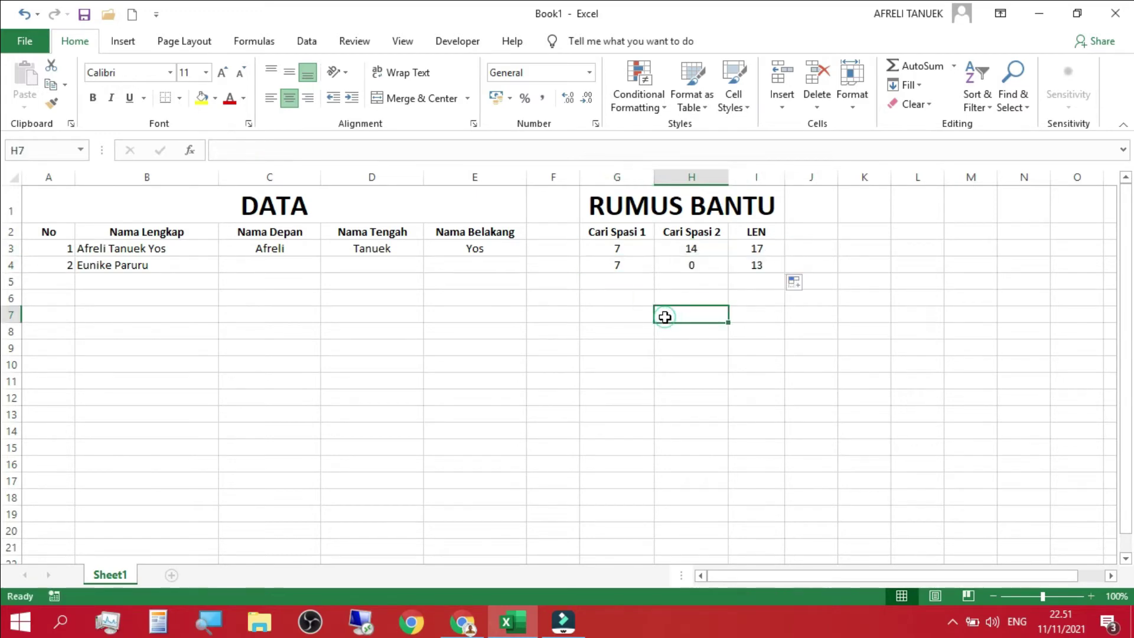
Clear the hand-typed name parts from C3:E4.
click(86, 267)
key(Right)
key(Right)
key(Right)
key(Right)
key(Right)
key(Right)
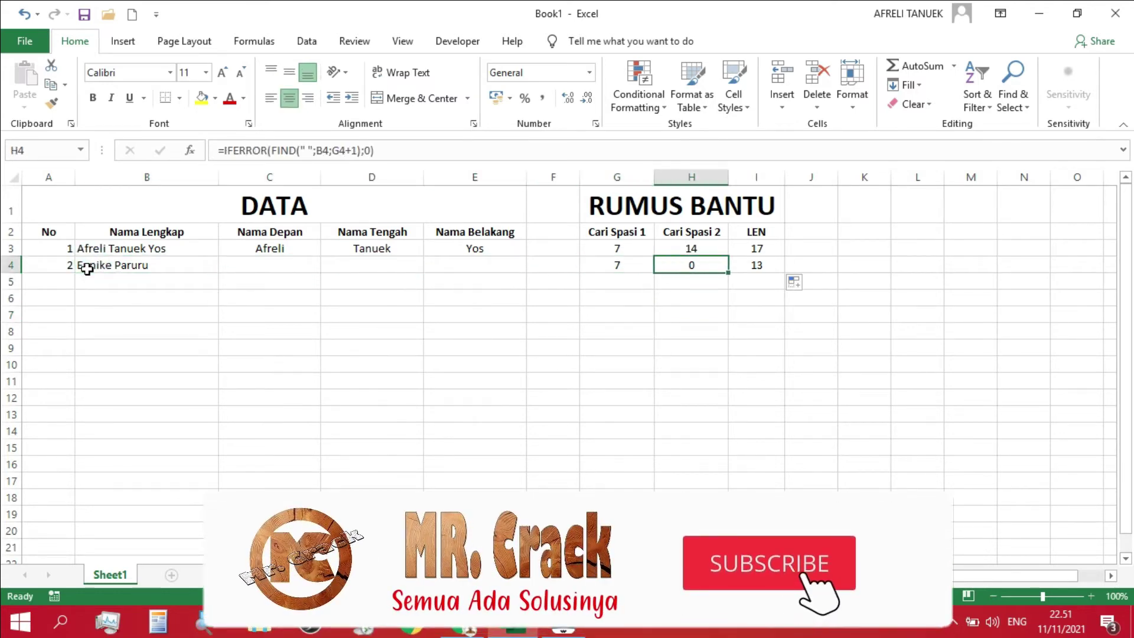
drag(251, 248, 506, 271)
key(Delete)
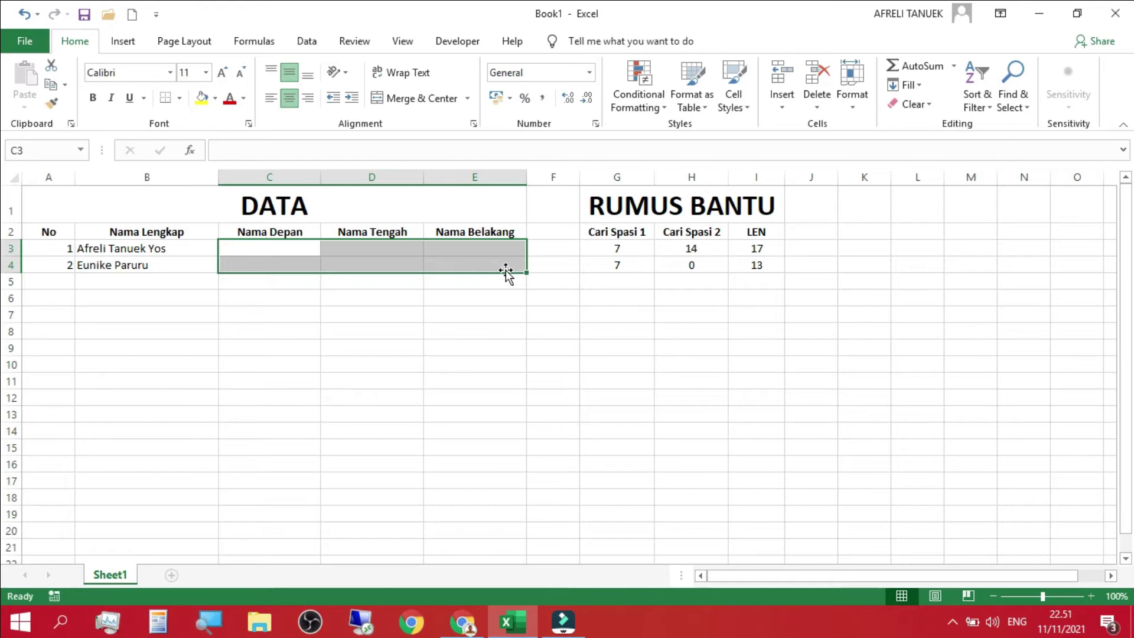
Enter =LEFT(B3;G3-1) in C3 to extract the first name Afreli.
click(286, 250)
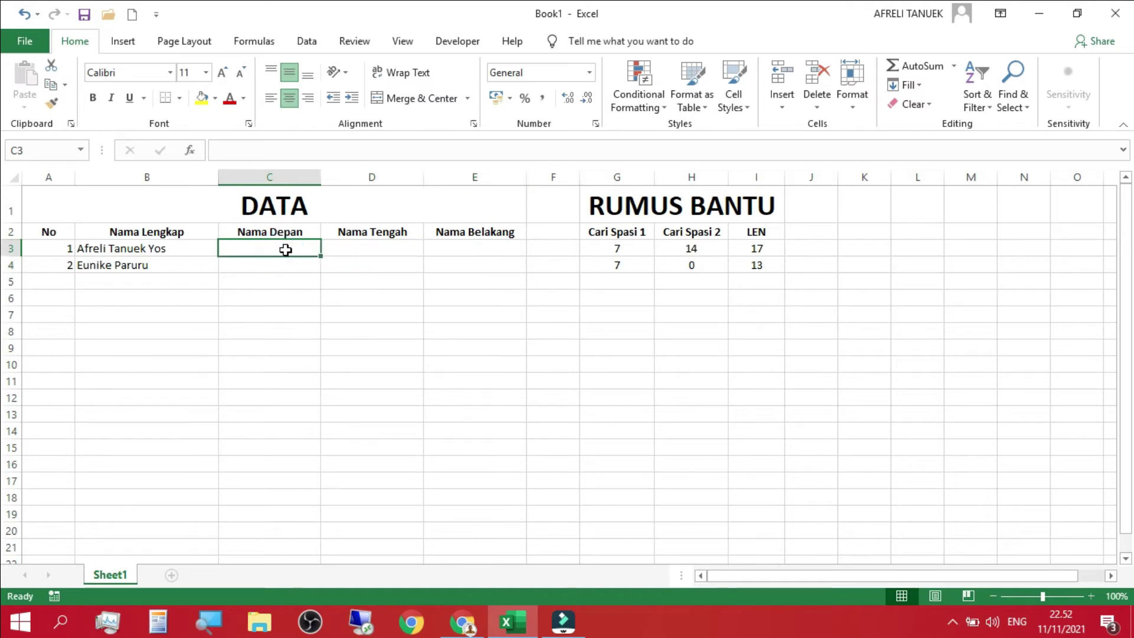
text(=)
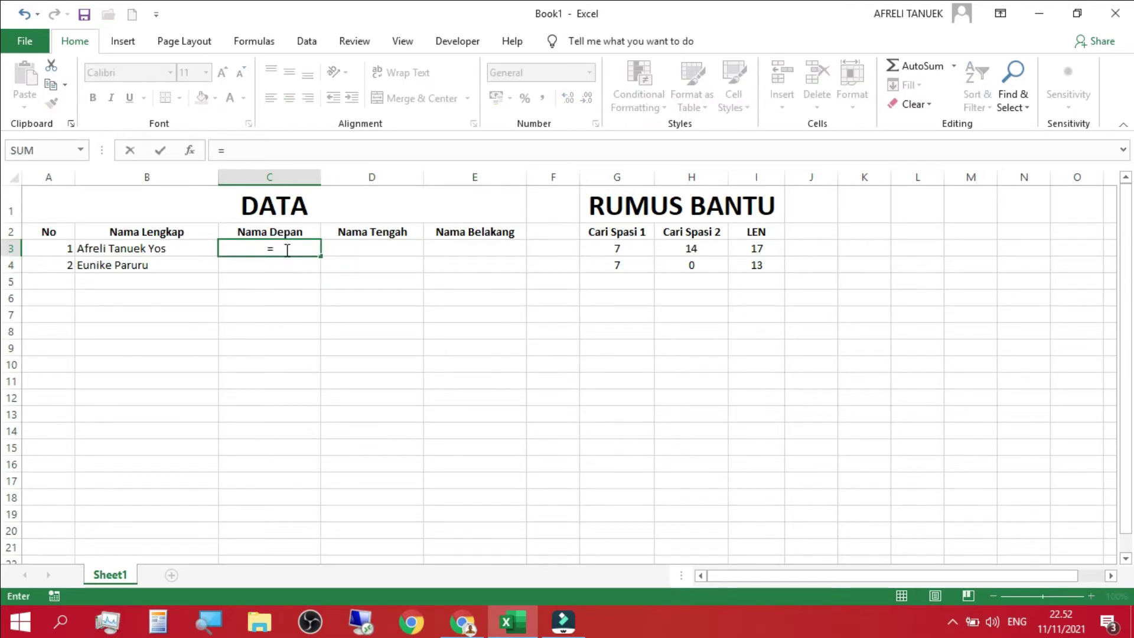
text(LEF)
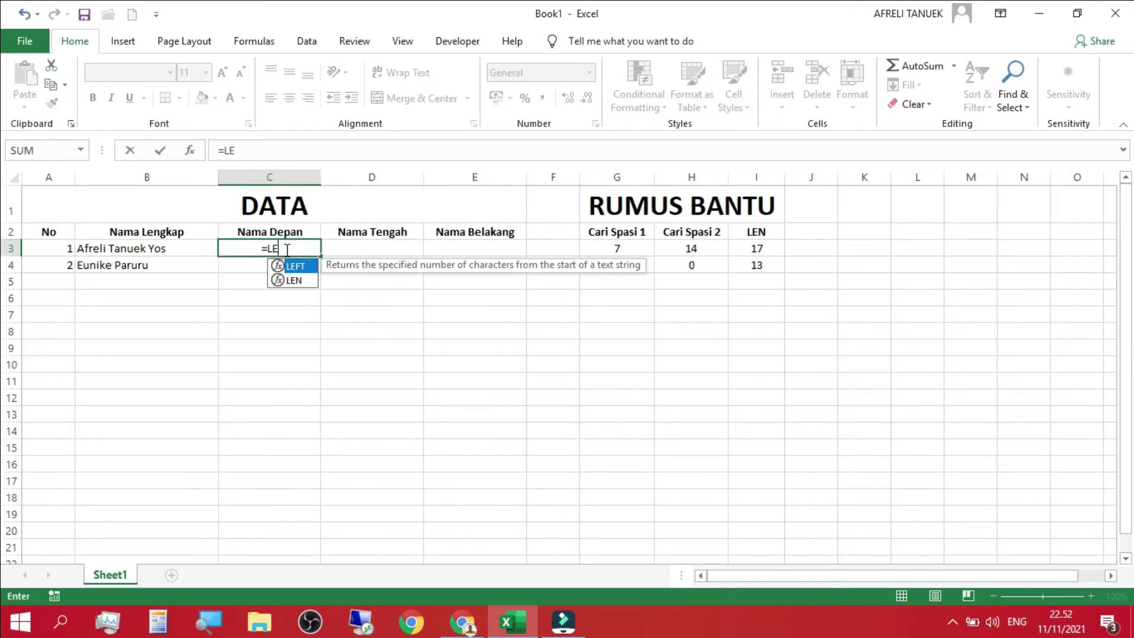
double_click(292, 268)
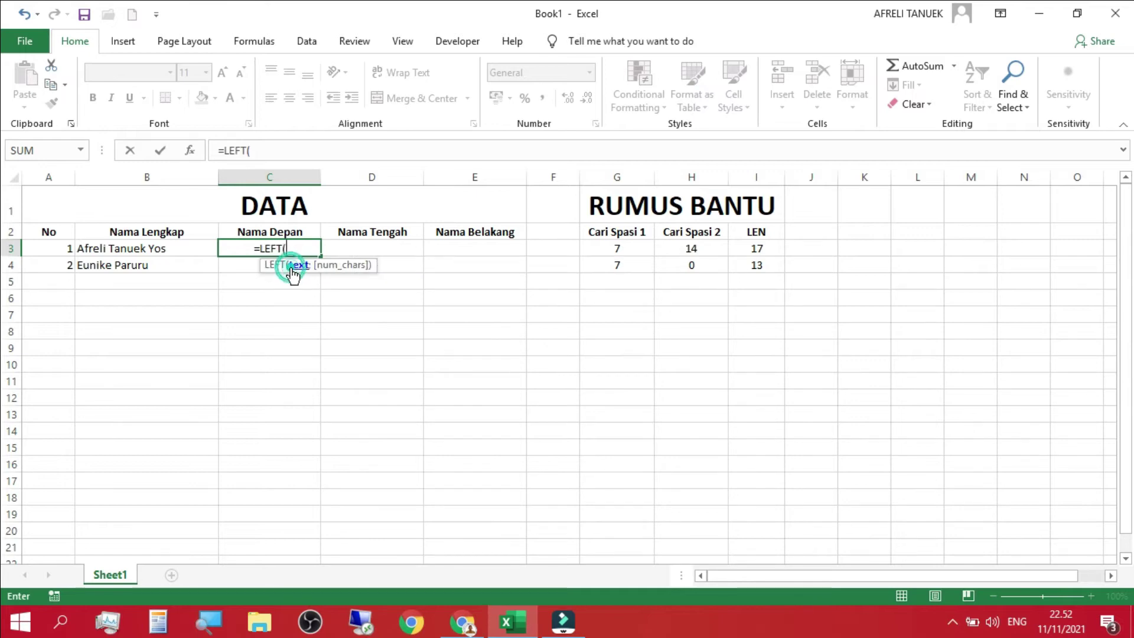
click(112, 249)
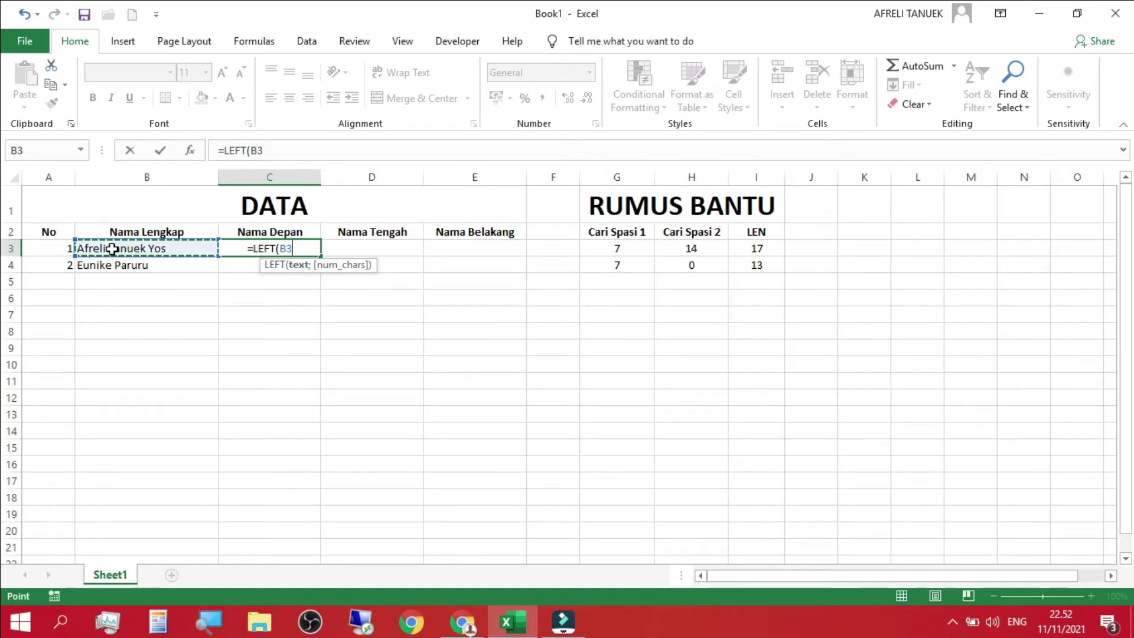
text(;)
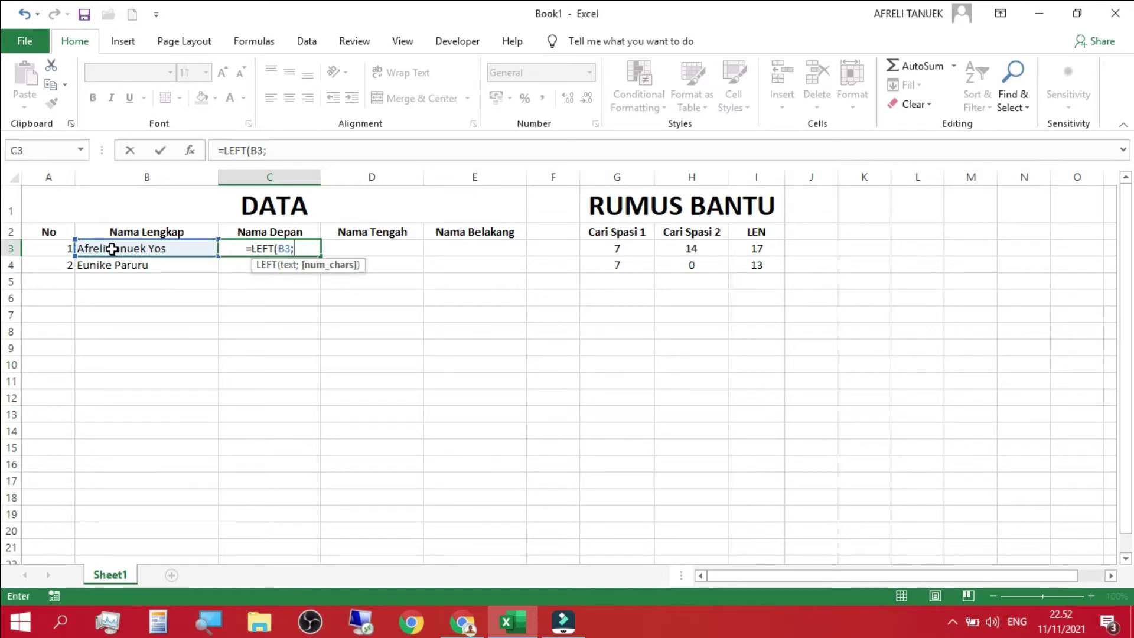
click(608, 252)
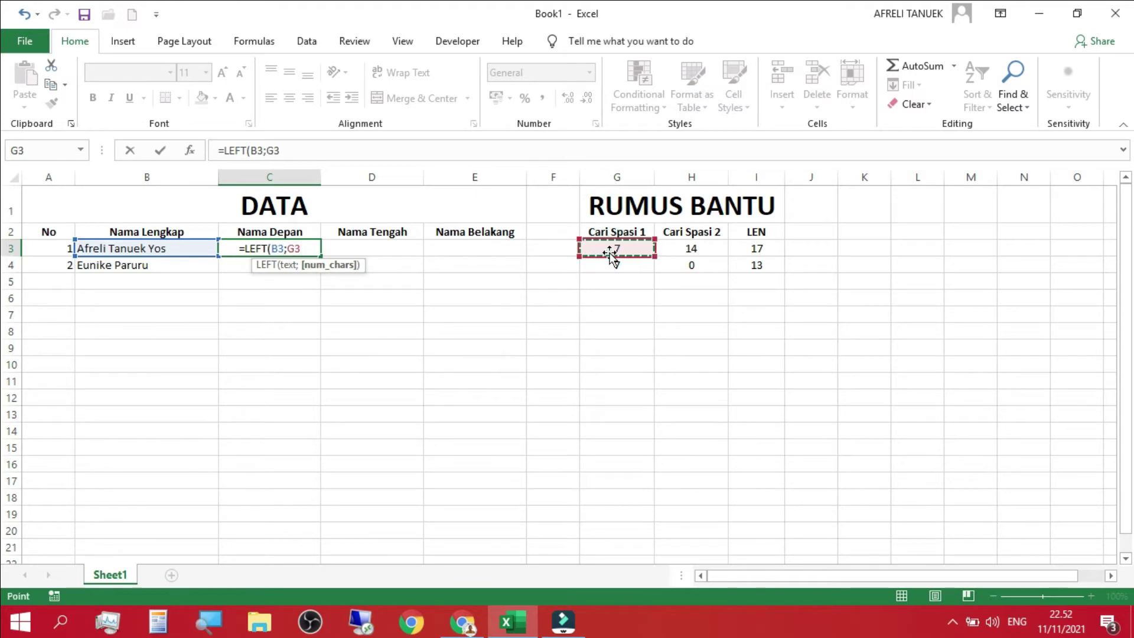
text(-)
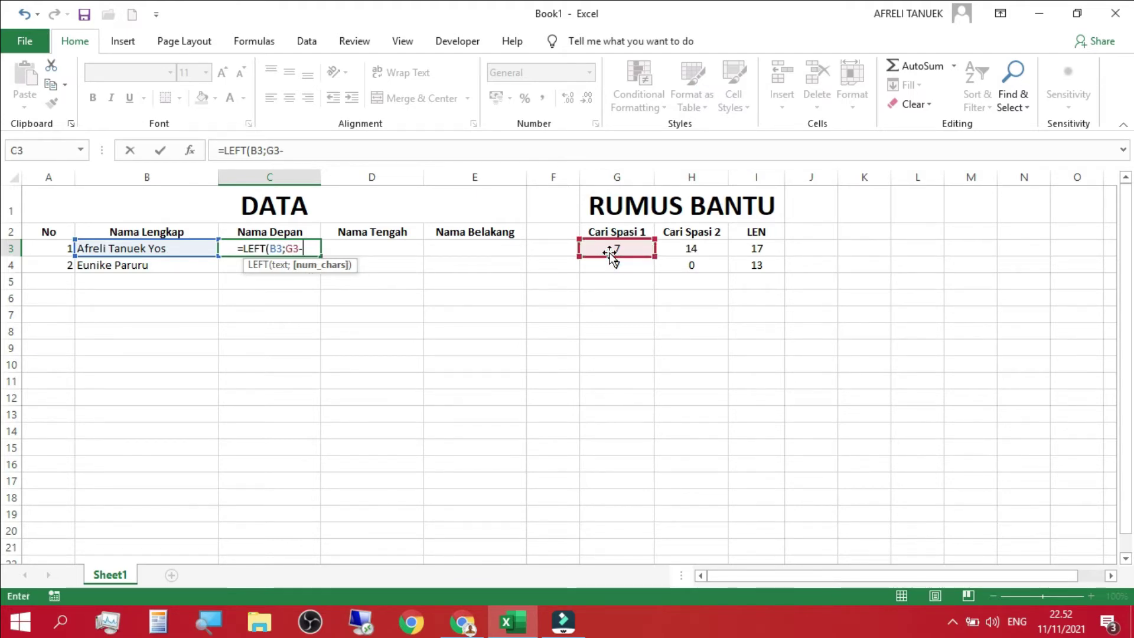
text(1)
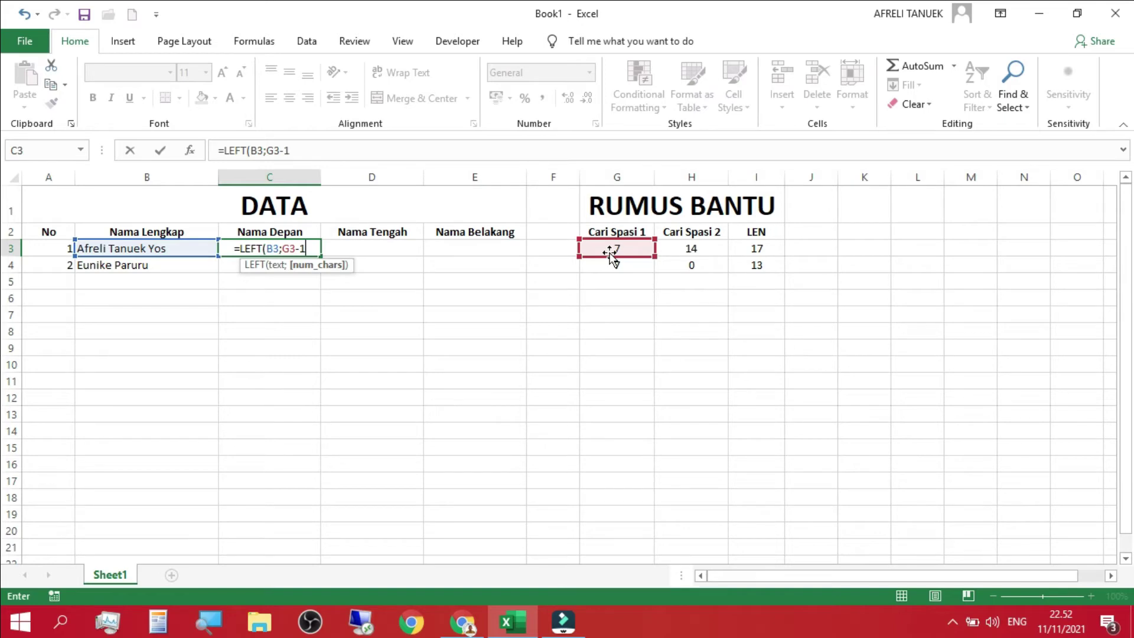
key(Return)
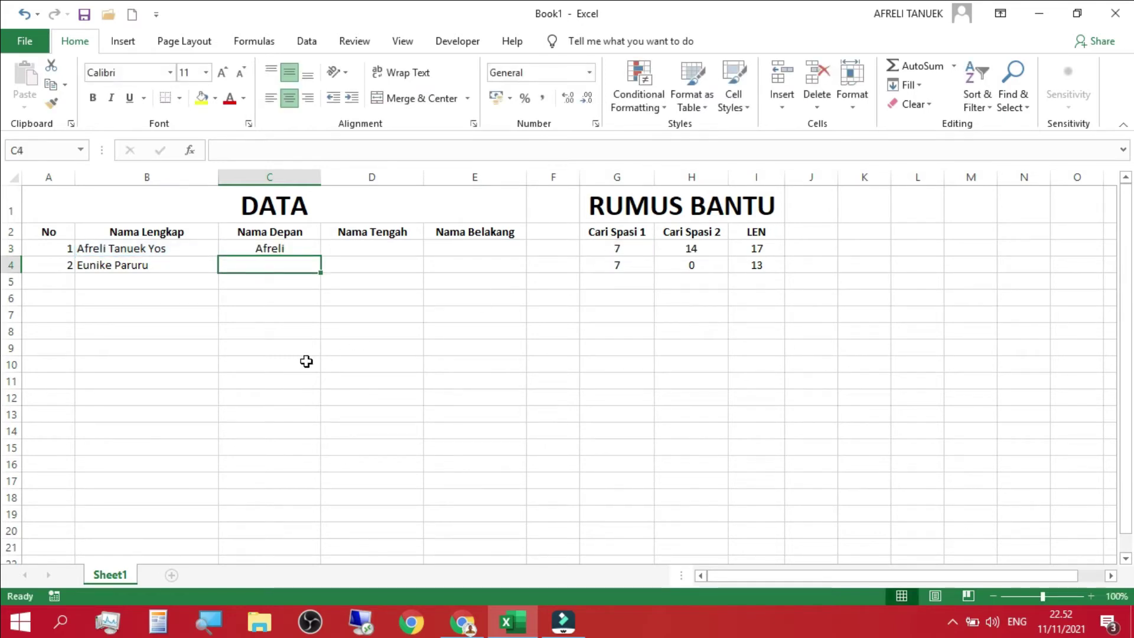
key(Up)
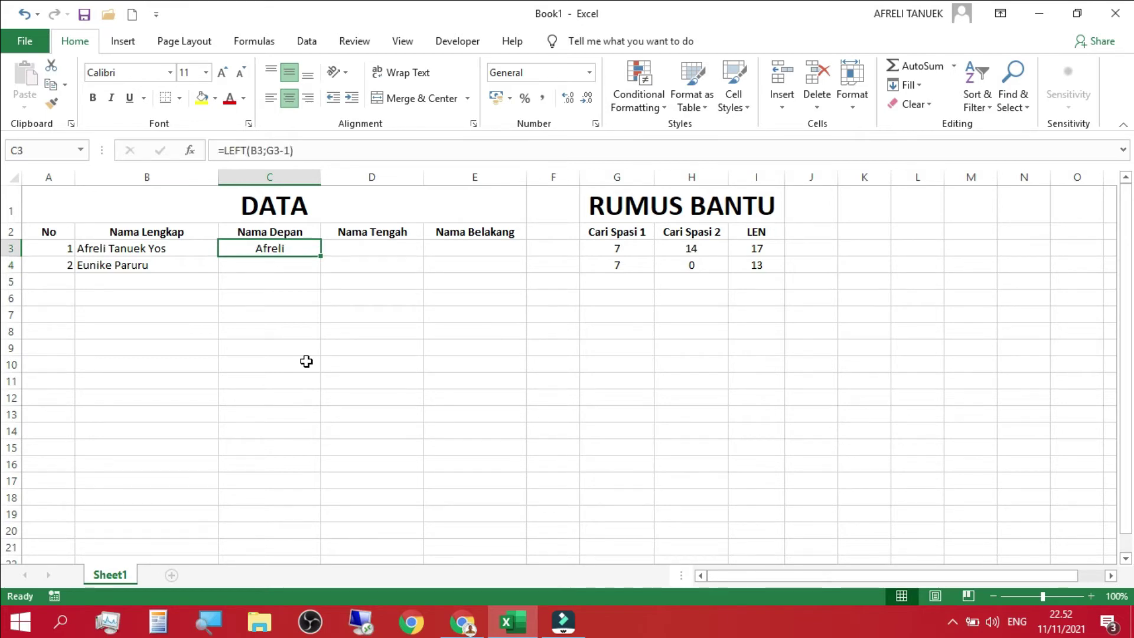
key(Right)
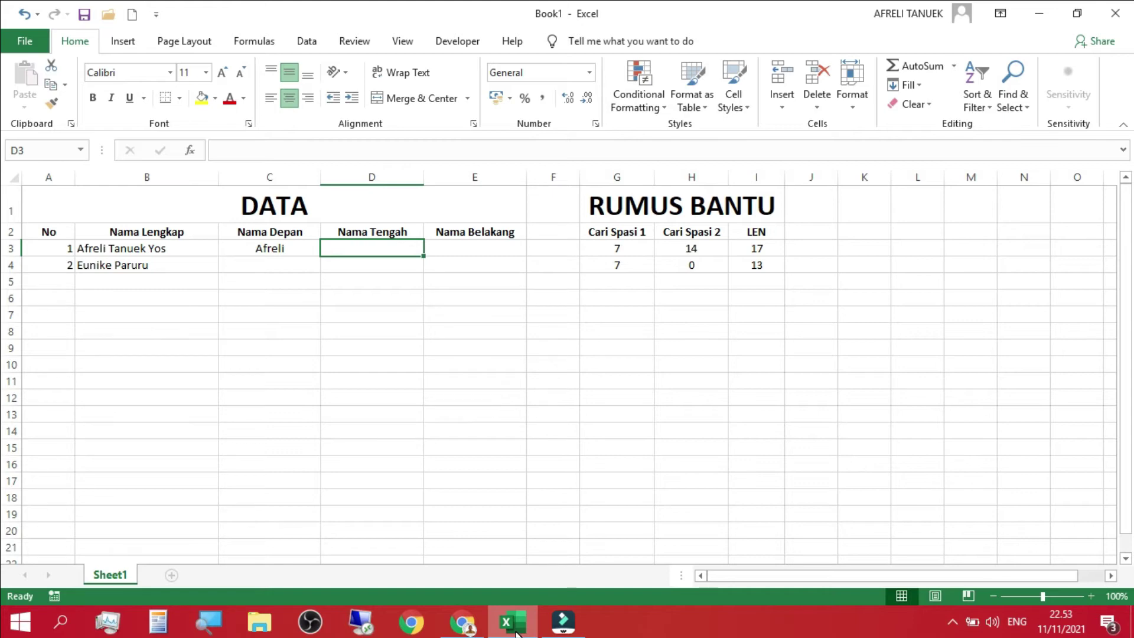
Build =MID(B3;G3+1;H3-G3 in D3 to pull the middle name between the spaces.
text(=)
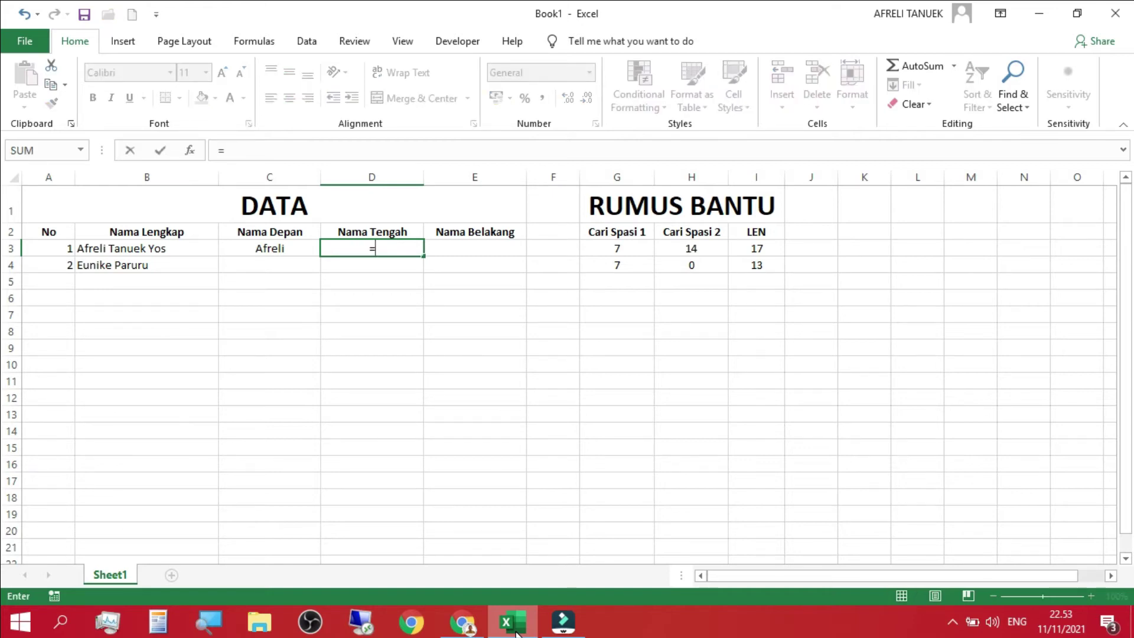
text(MI)
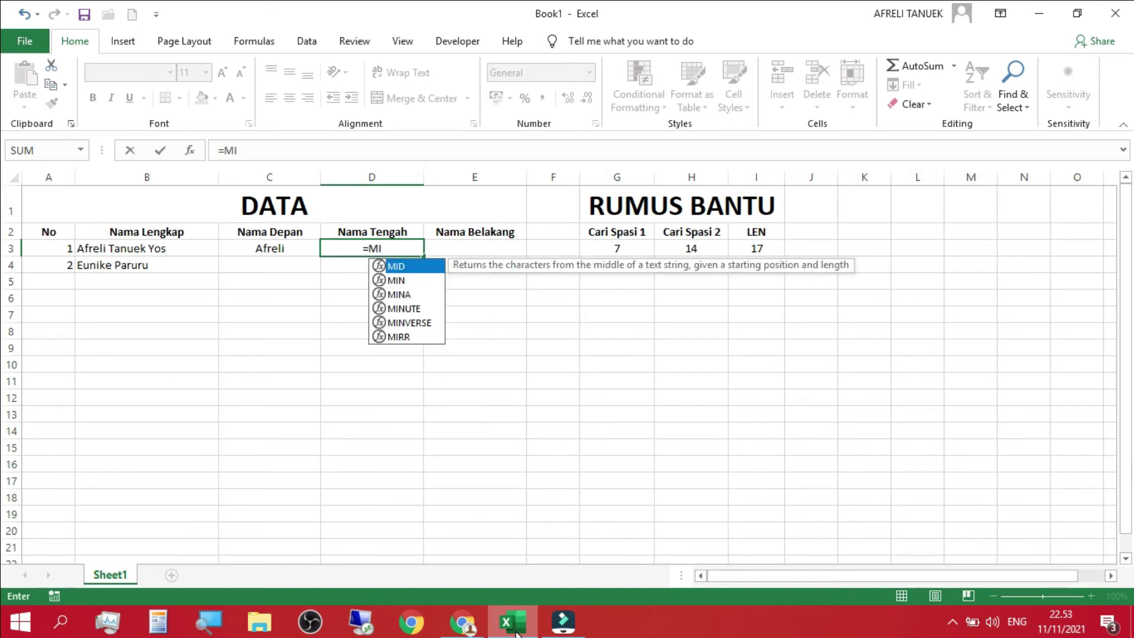
double_click(417, 266)
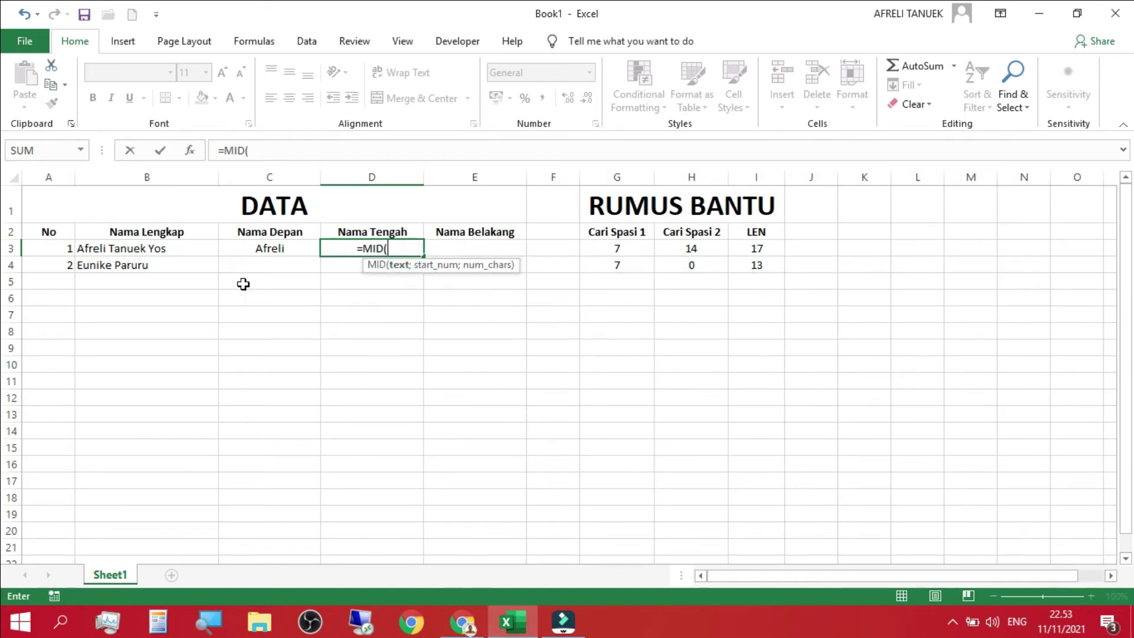
click(125, 245)
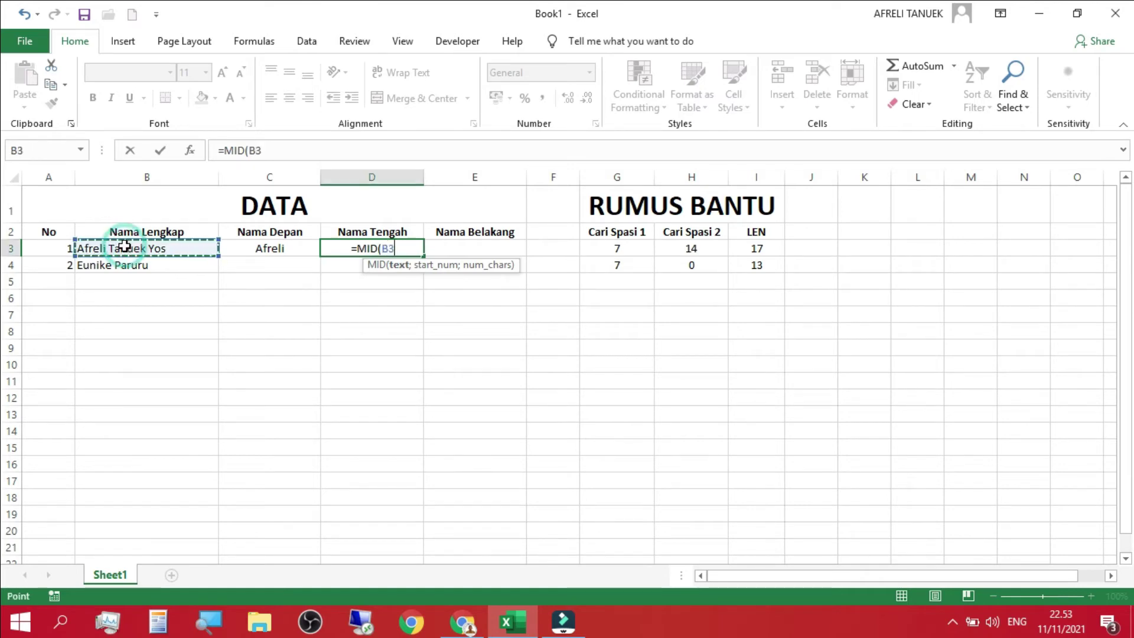
text(;)
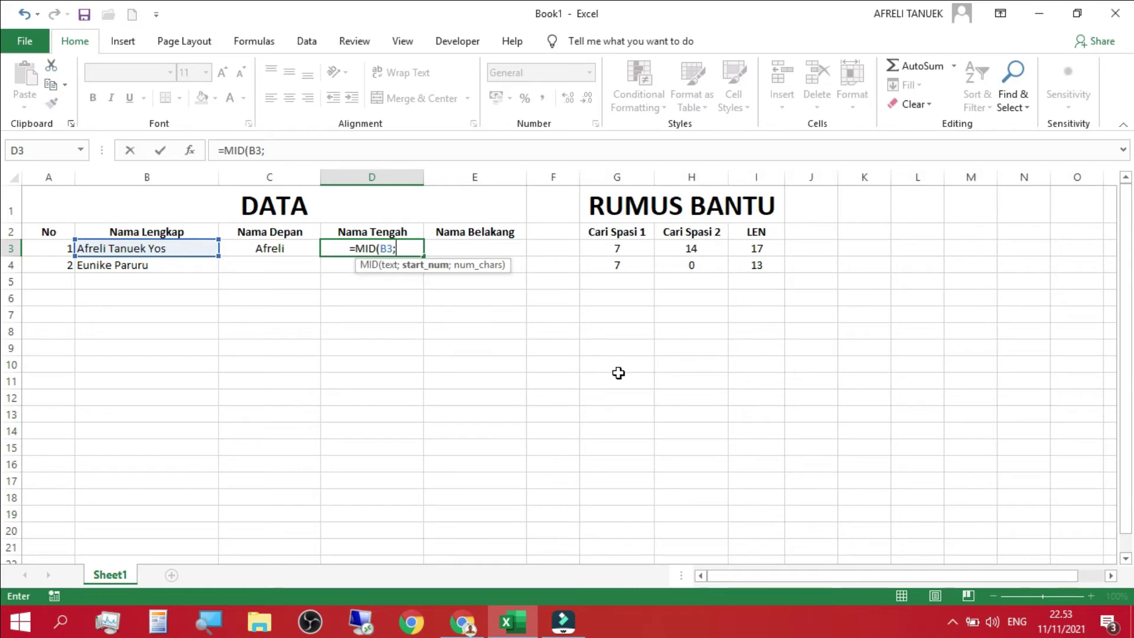
click(623, 249)
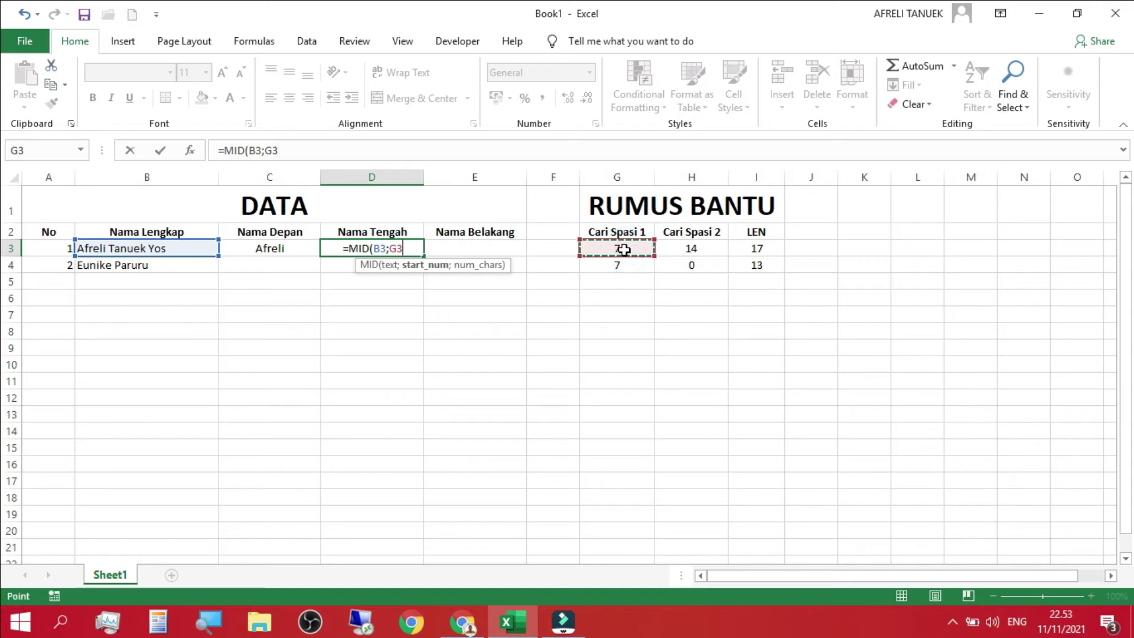
text(+1)
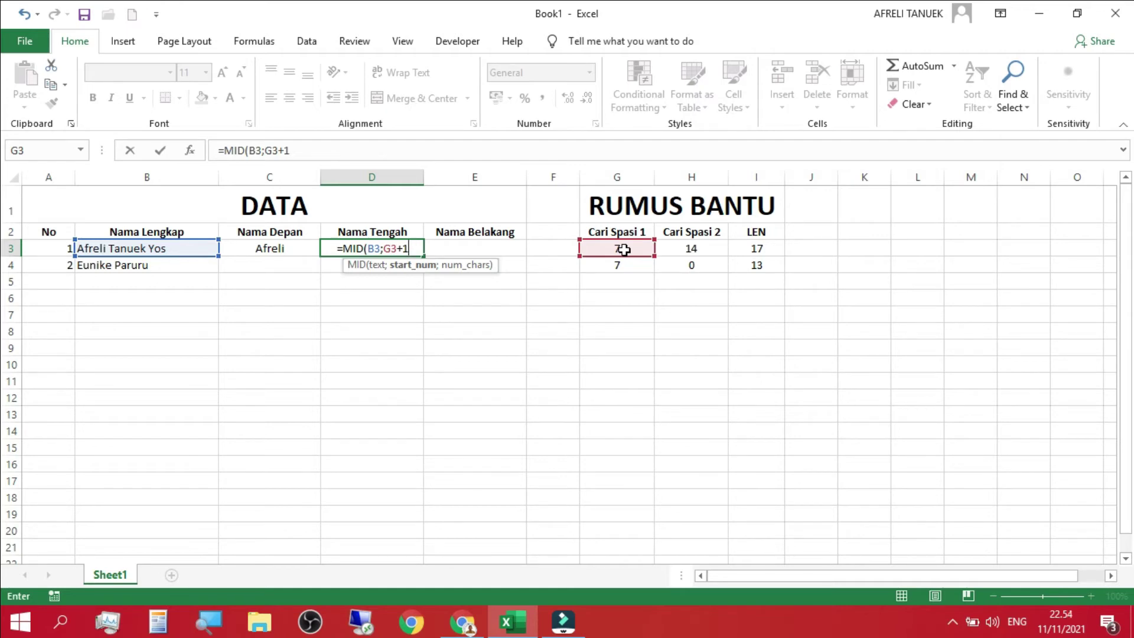
text(;)
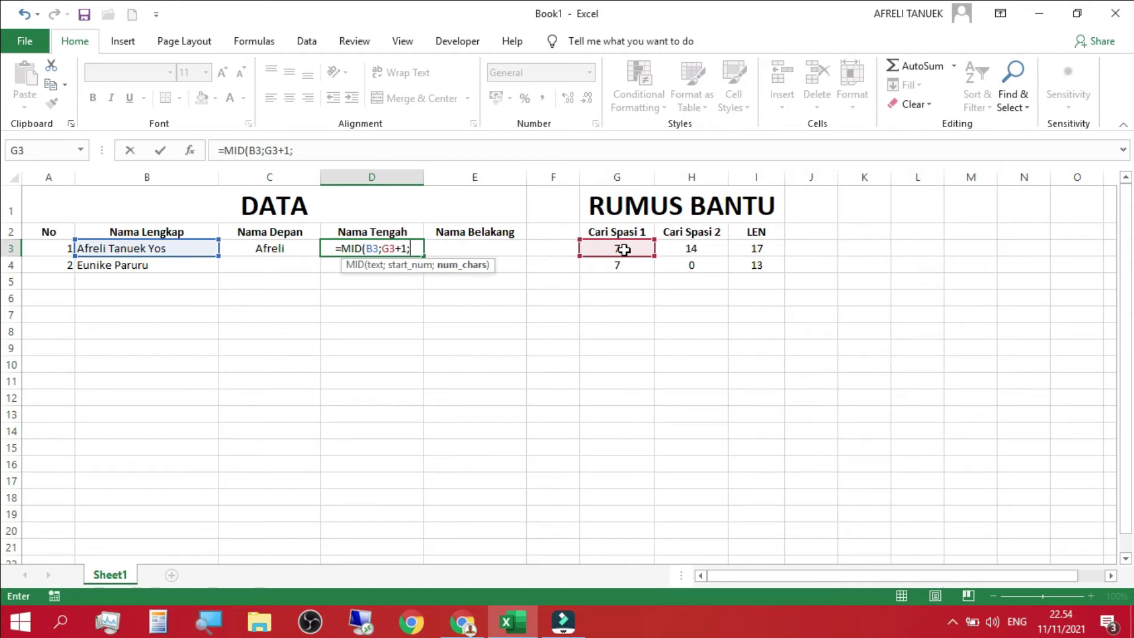
click(687, 251)
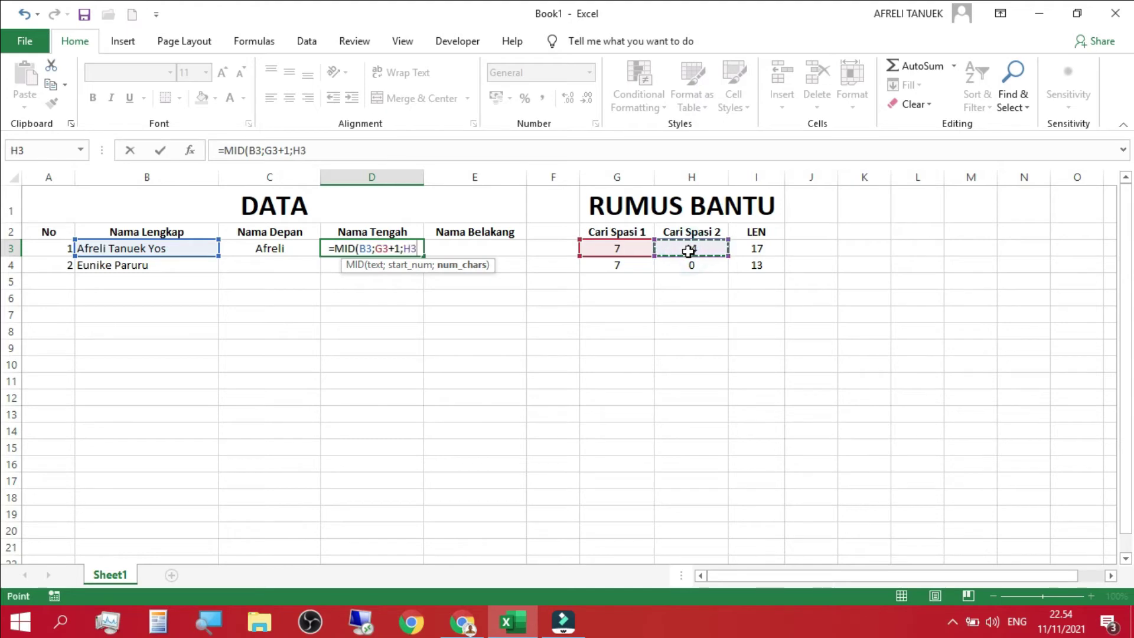
text(-)
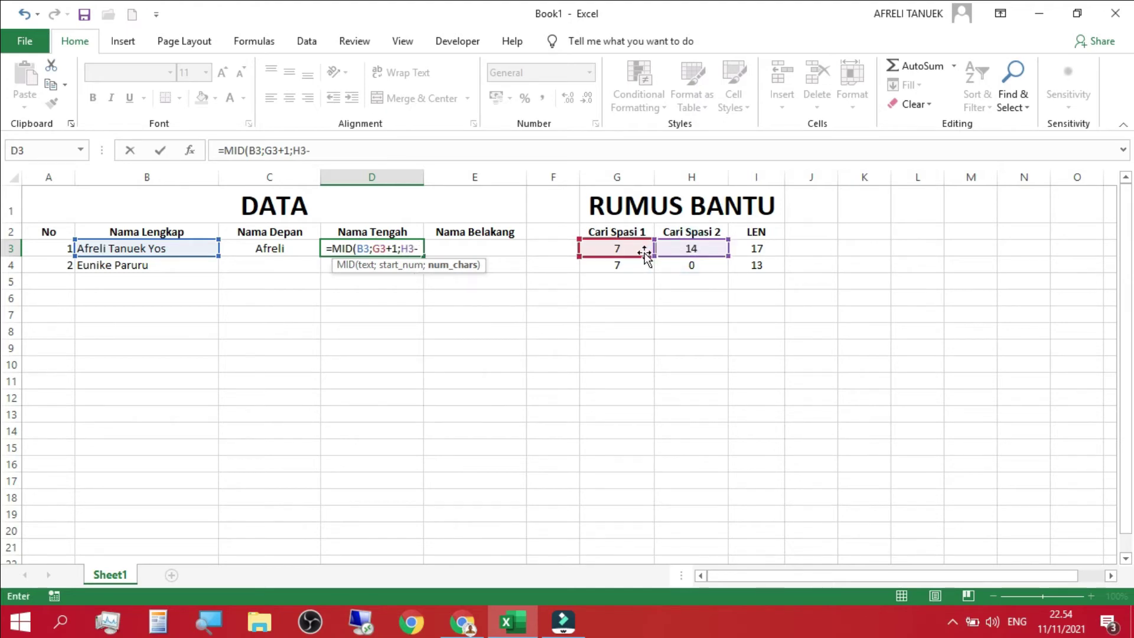
click(624, 249)
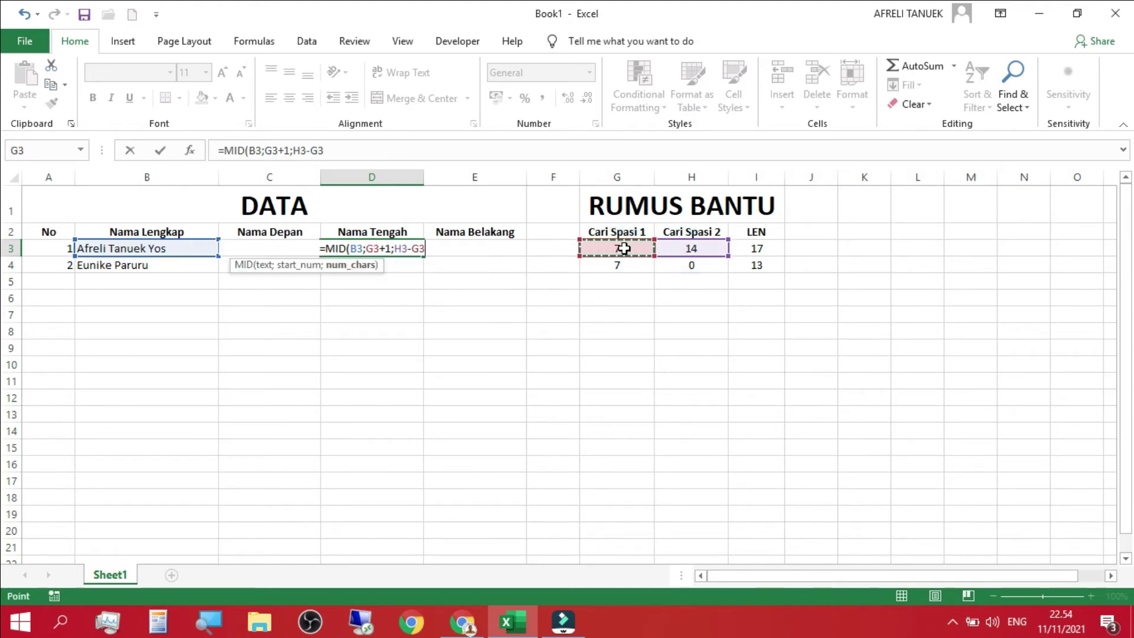
key(Return)
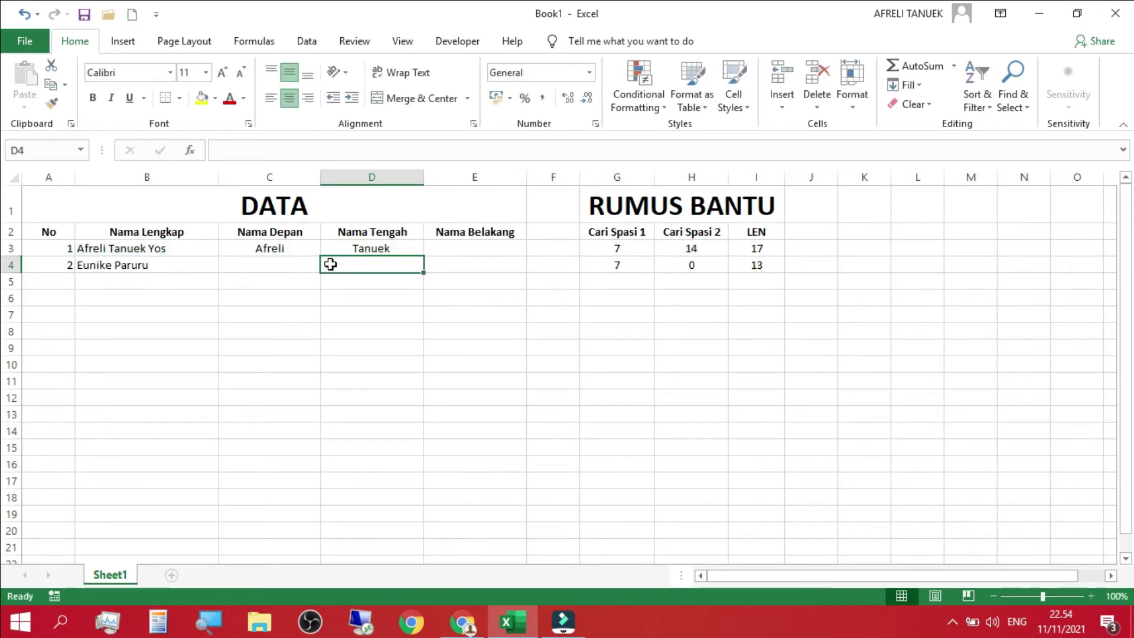
Enter =RIGHT(B3;I3-H3) in E3 to pull the last name from the full name in B3.
click(366, 252)
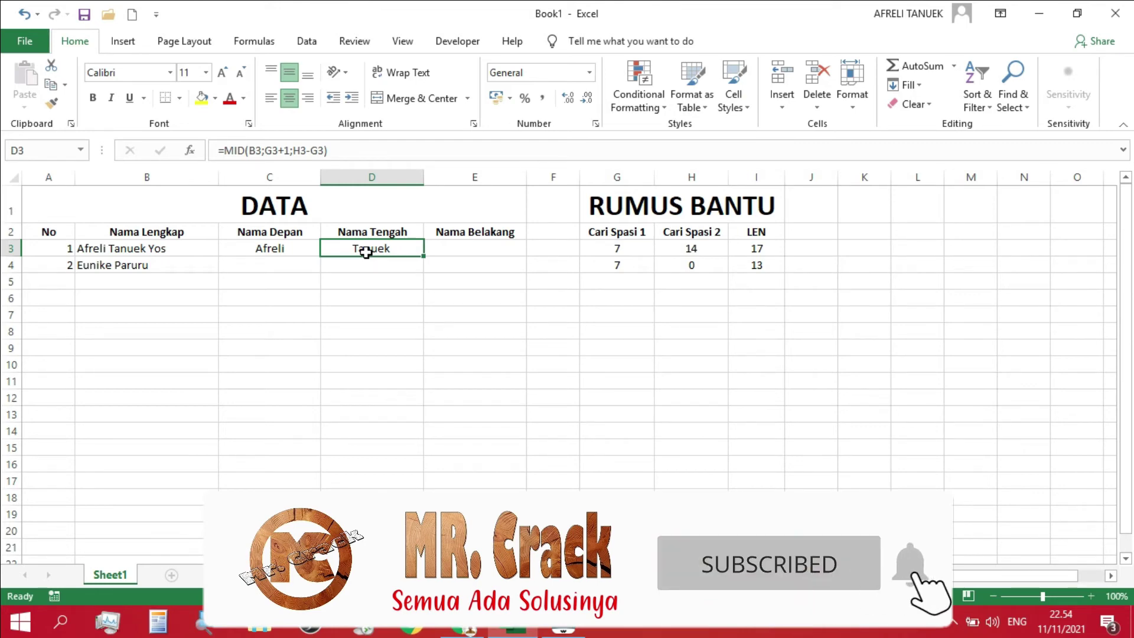
click(458, 248)
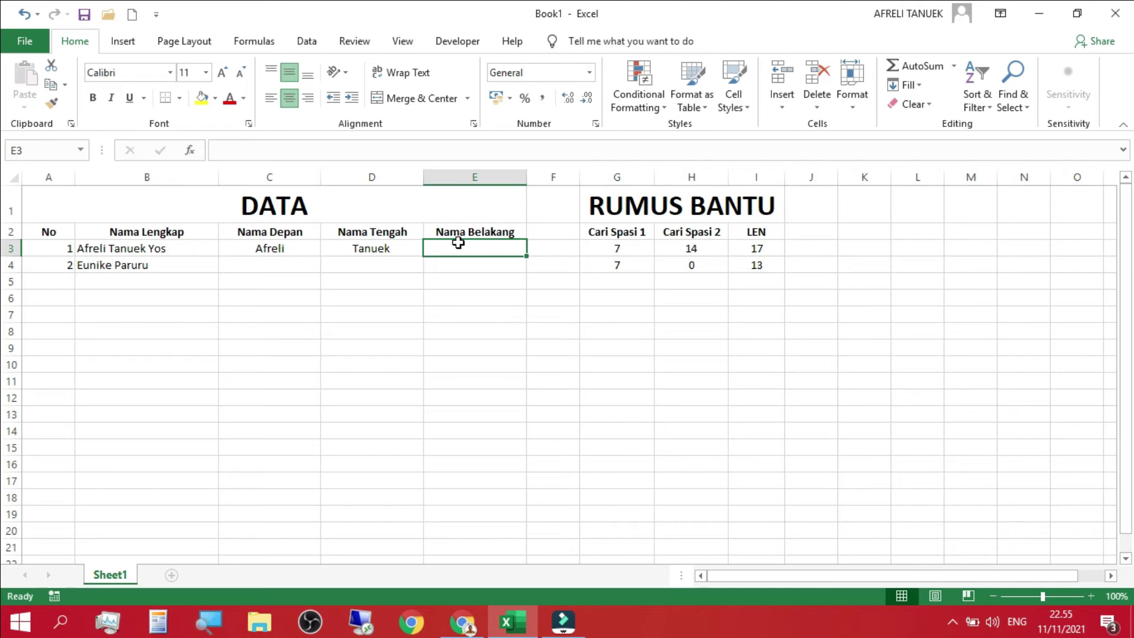
text(=)
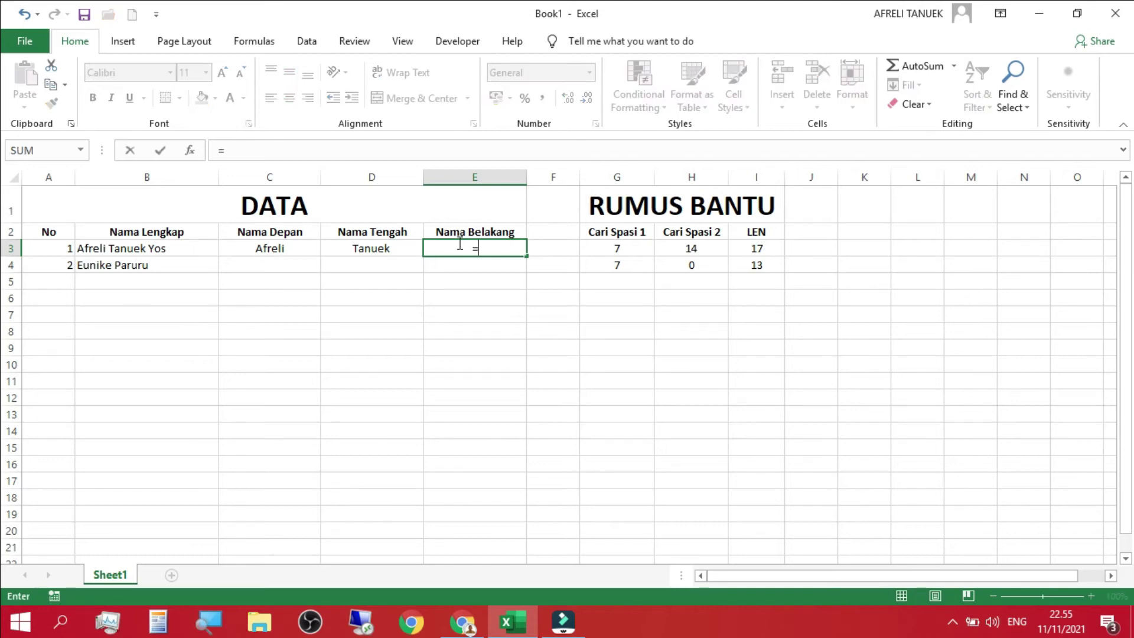
text(RIGT)
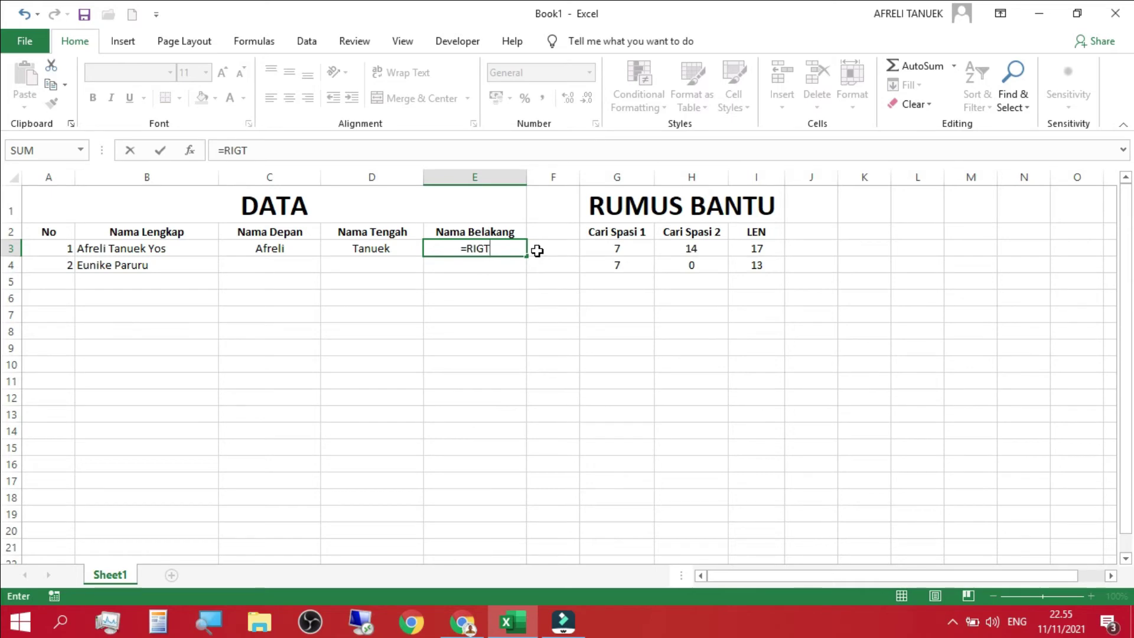
key(BackSpace)
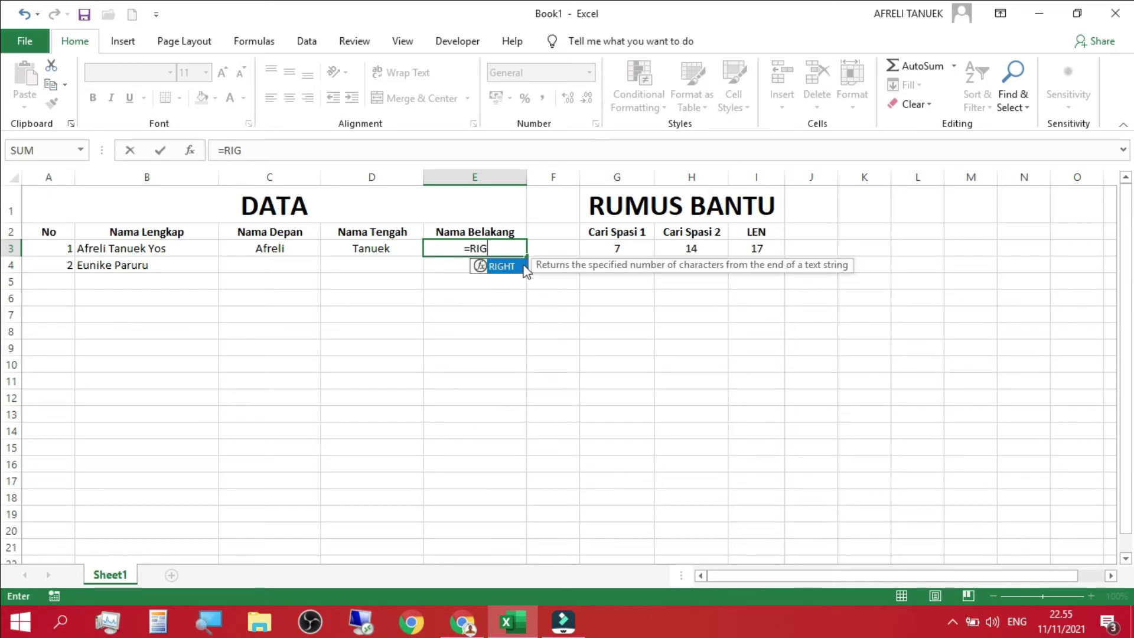
double_click(511, 270)
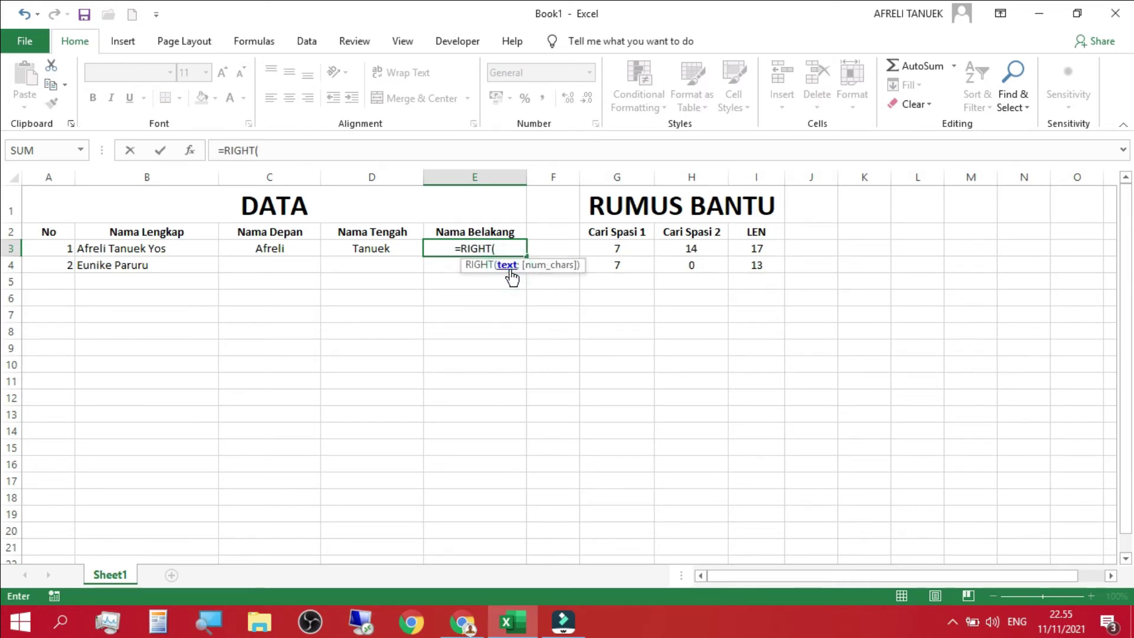
click(109, 248)
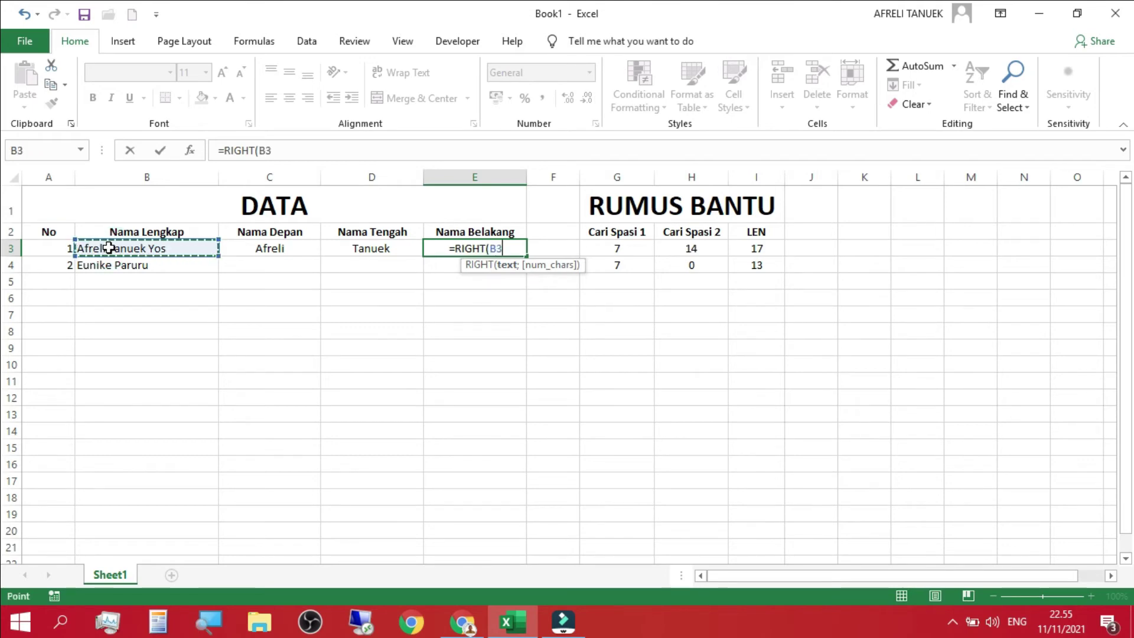
text(;)
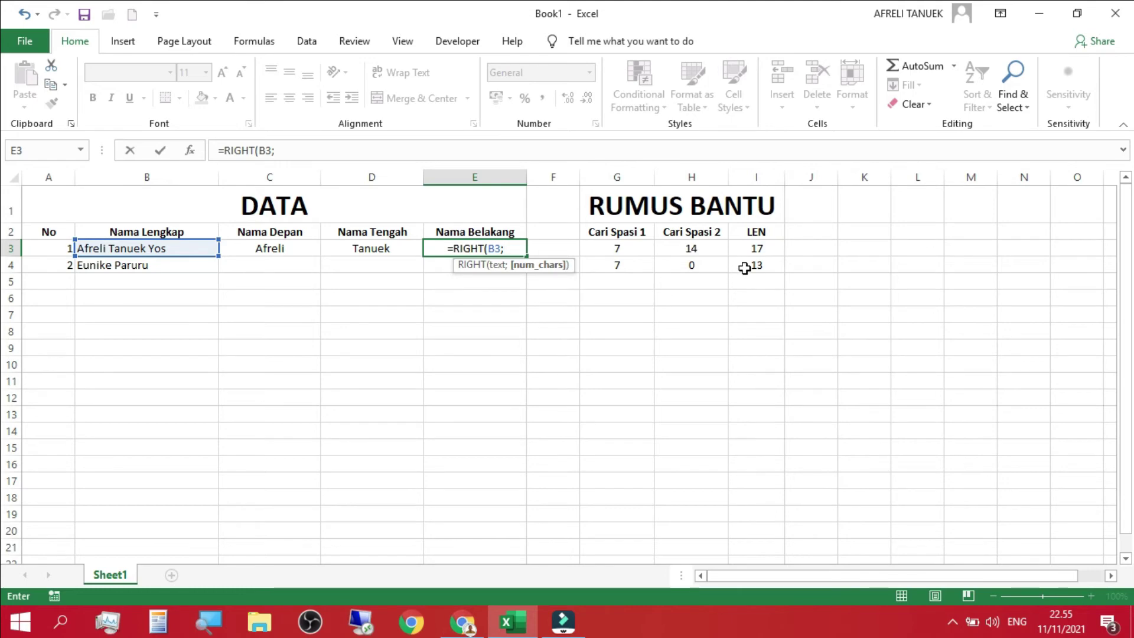
click(759, 248)
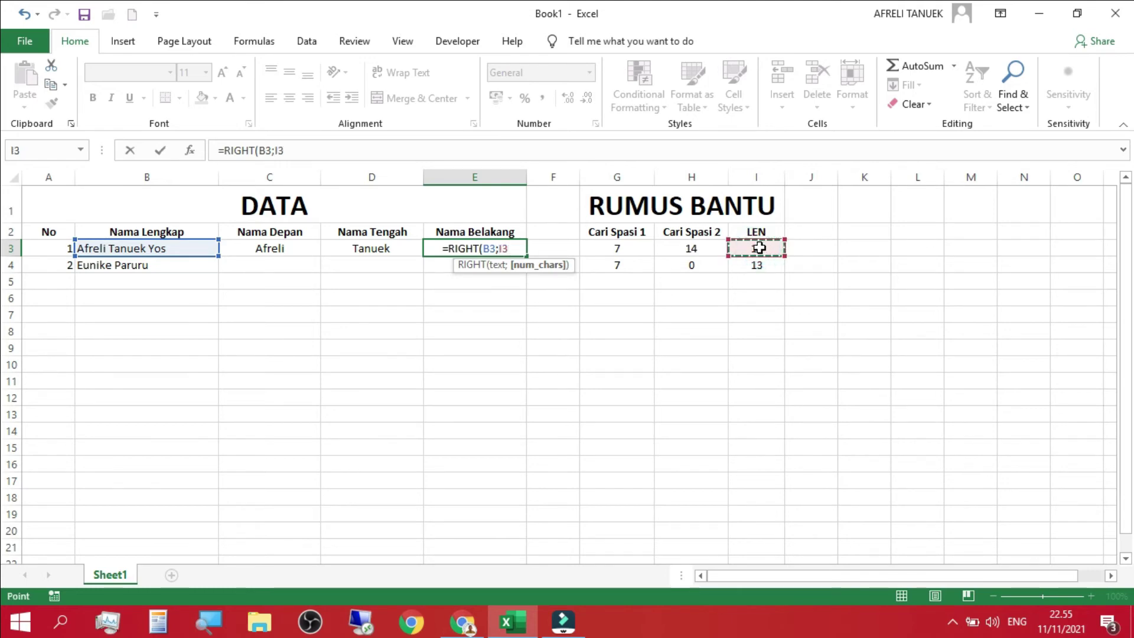
text(-)
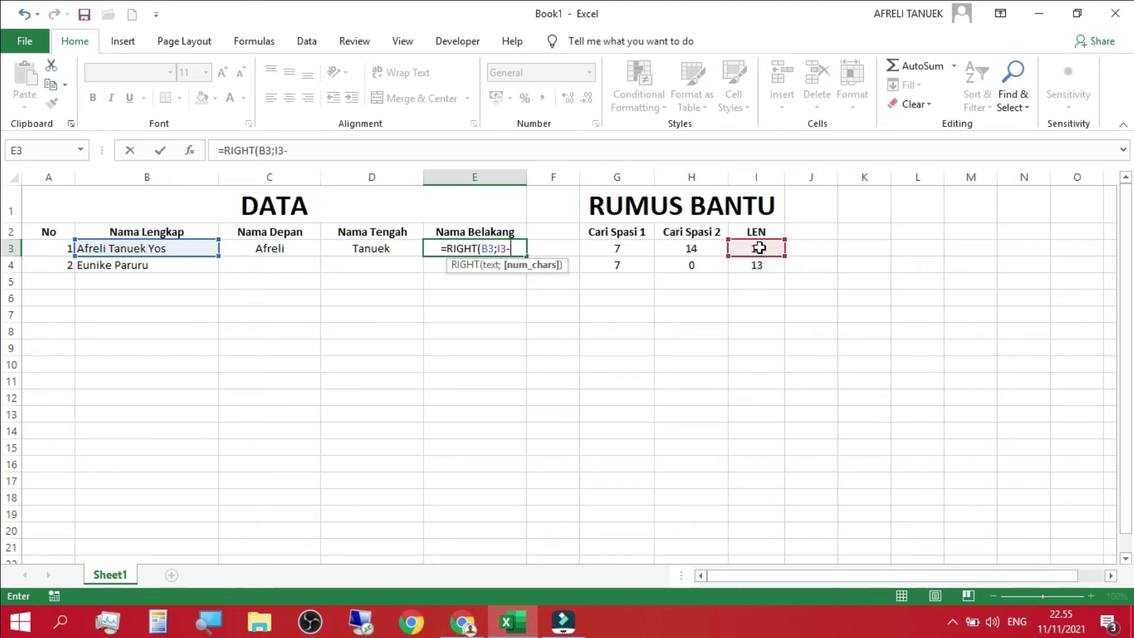
click(708, 246)
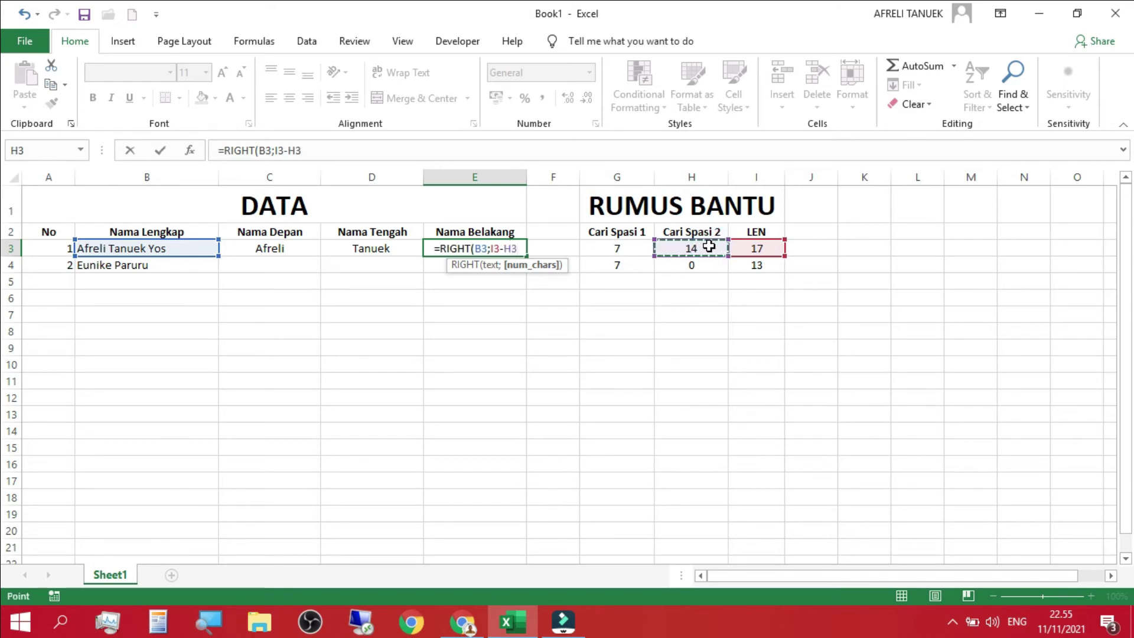
key(Return)
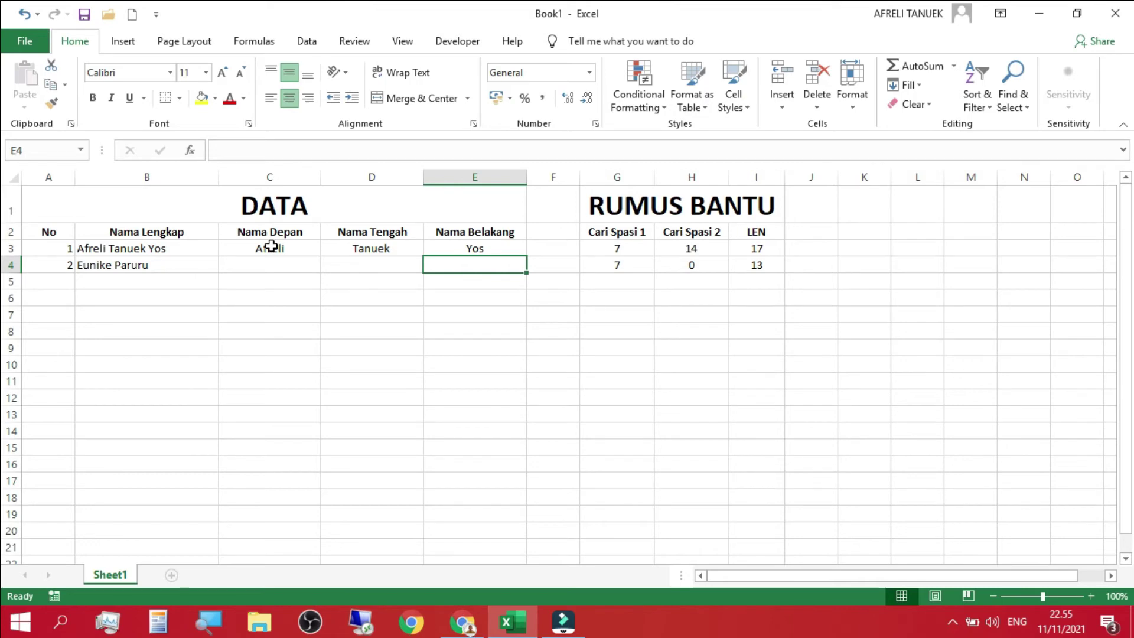
Fill the C3:E3 name formulas down to row 4, then inspect D4's #VALUE!, E4 and E3.
drag(271, 246, 473, 248)
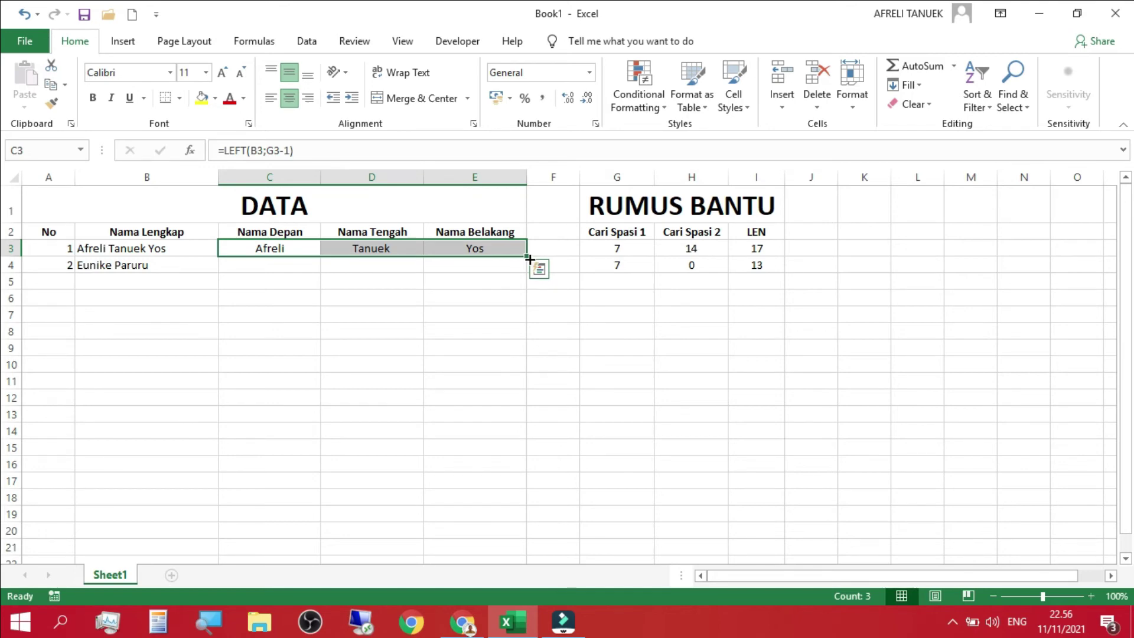
drag(529, 258, 527, 271)
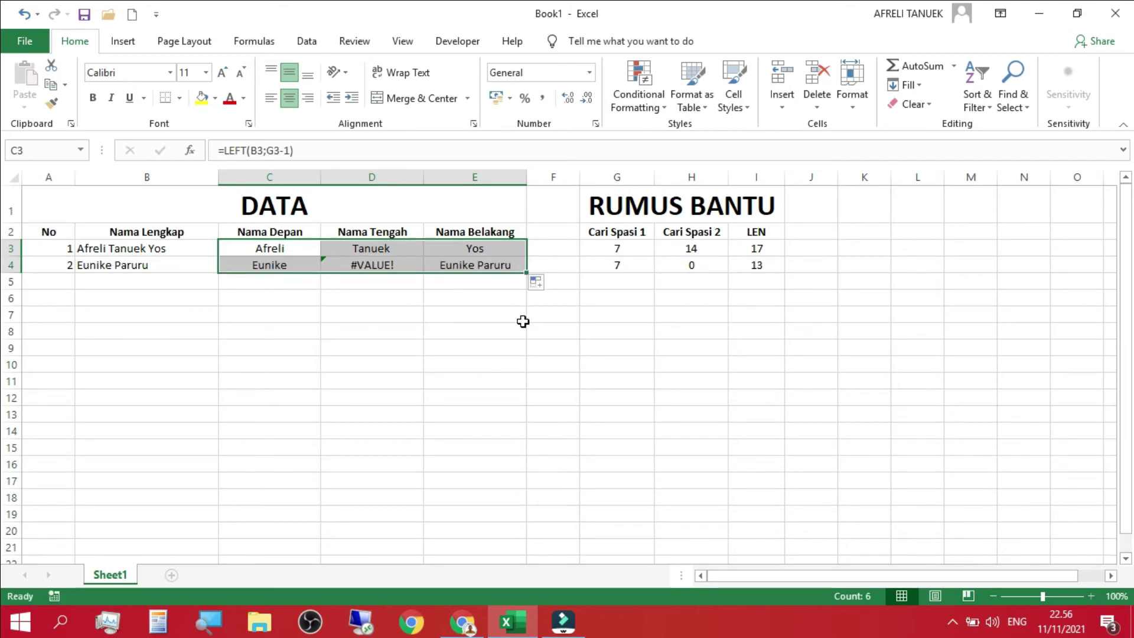
click(354, 267)
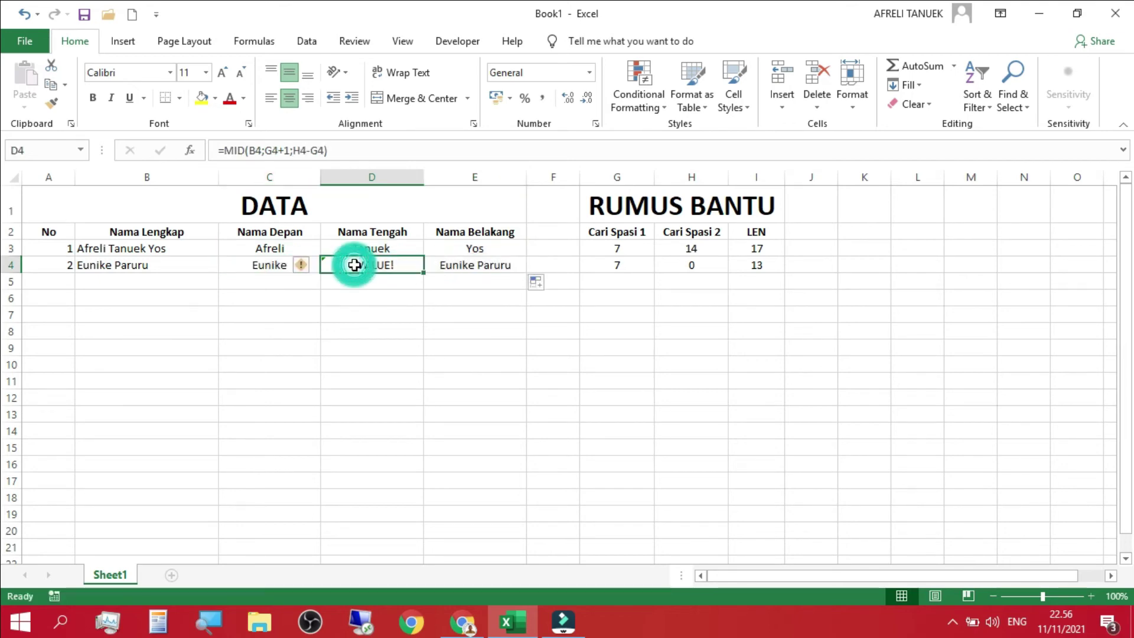
click(489, 264)
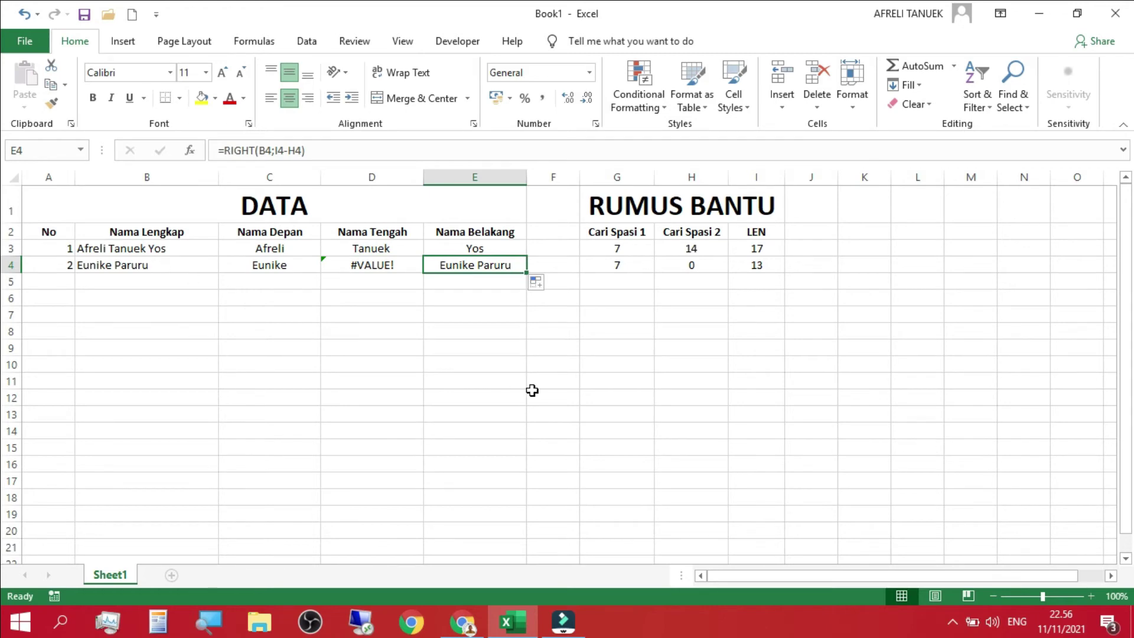
click(462, 248)
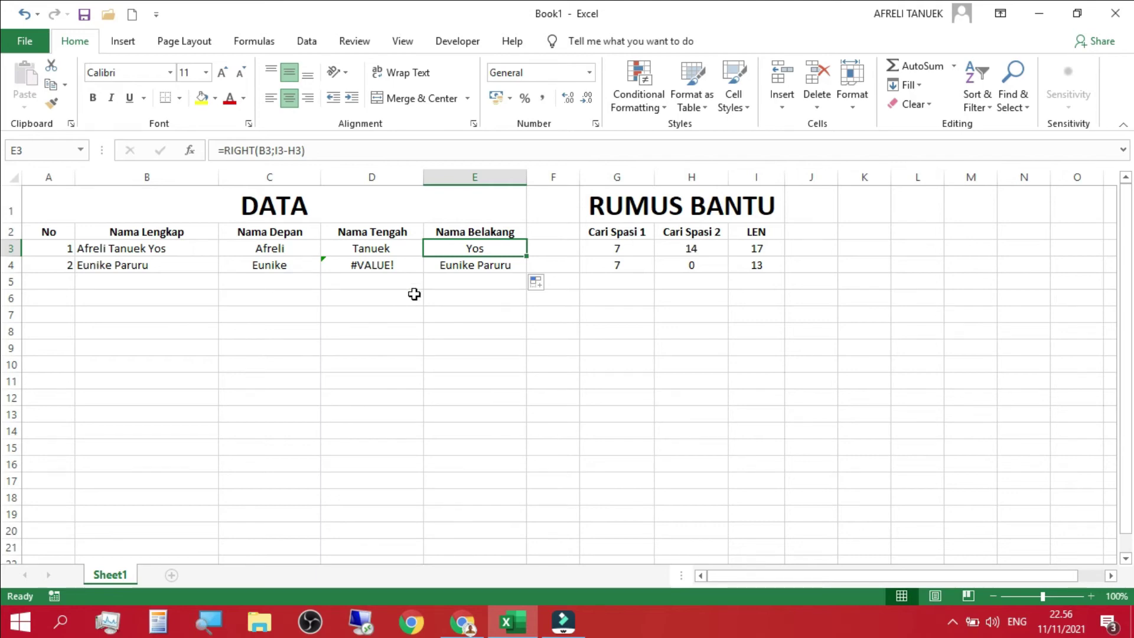
Wrap E3's last-name formula in an IF with the condition H3=0.
click(227, 151)
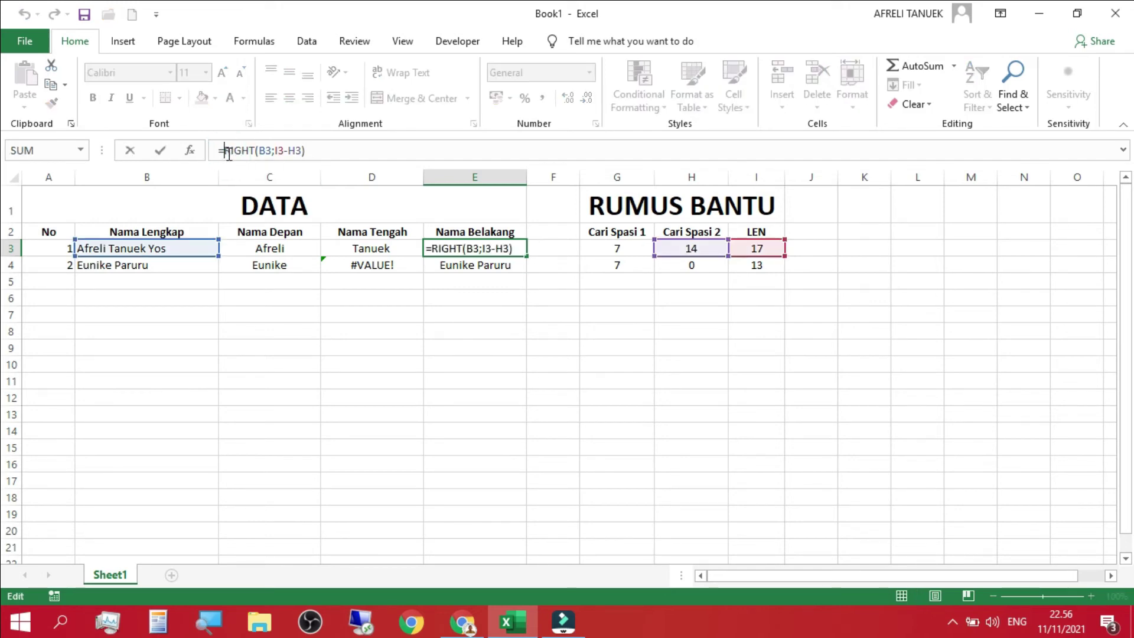
text(IF)
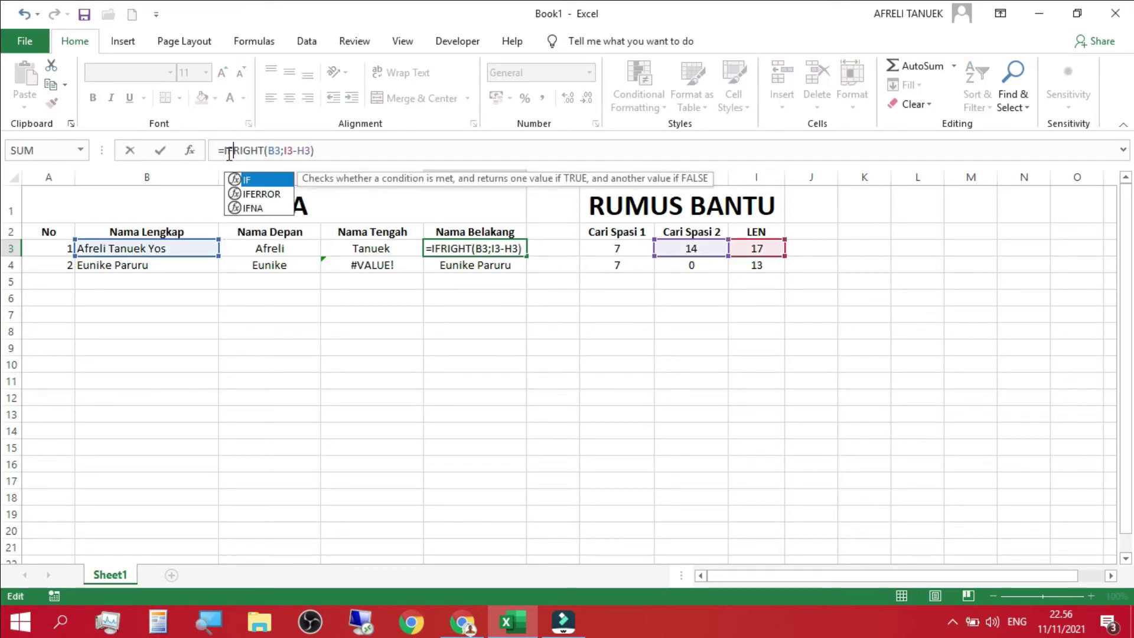
double_click(260, 181)
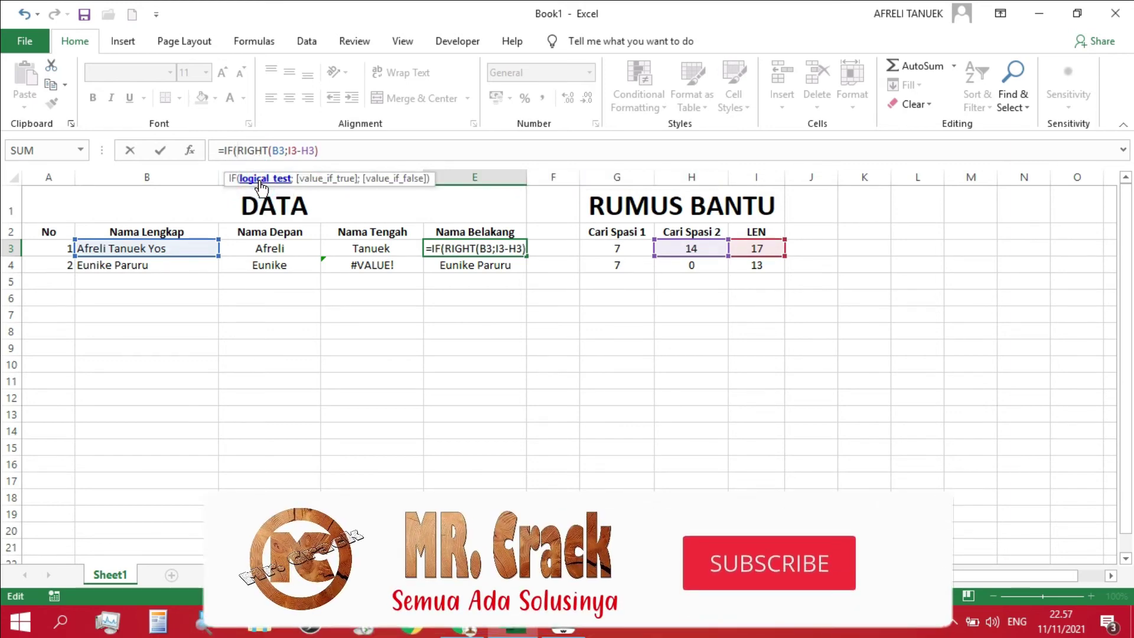
click(697, 247)
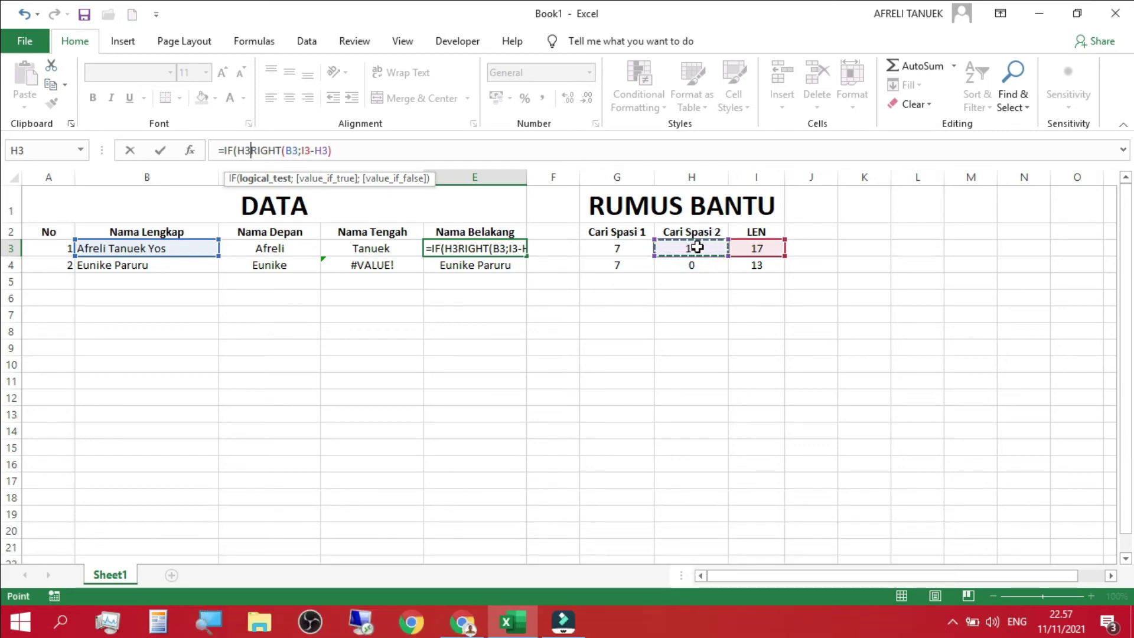
text(=0)
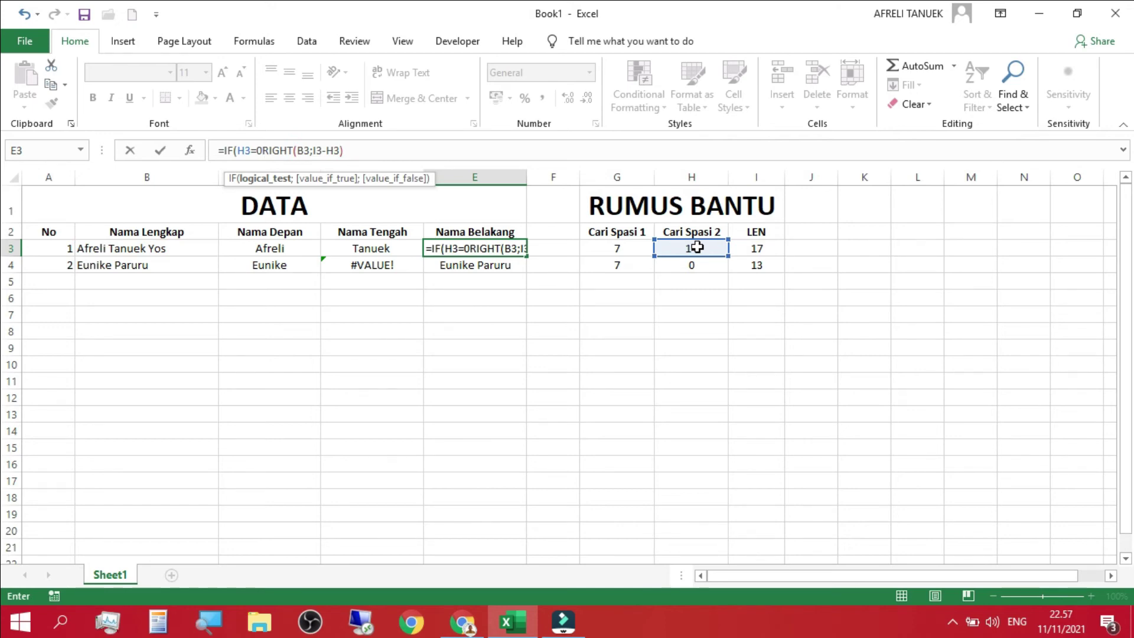
text(;)
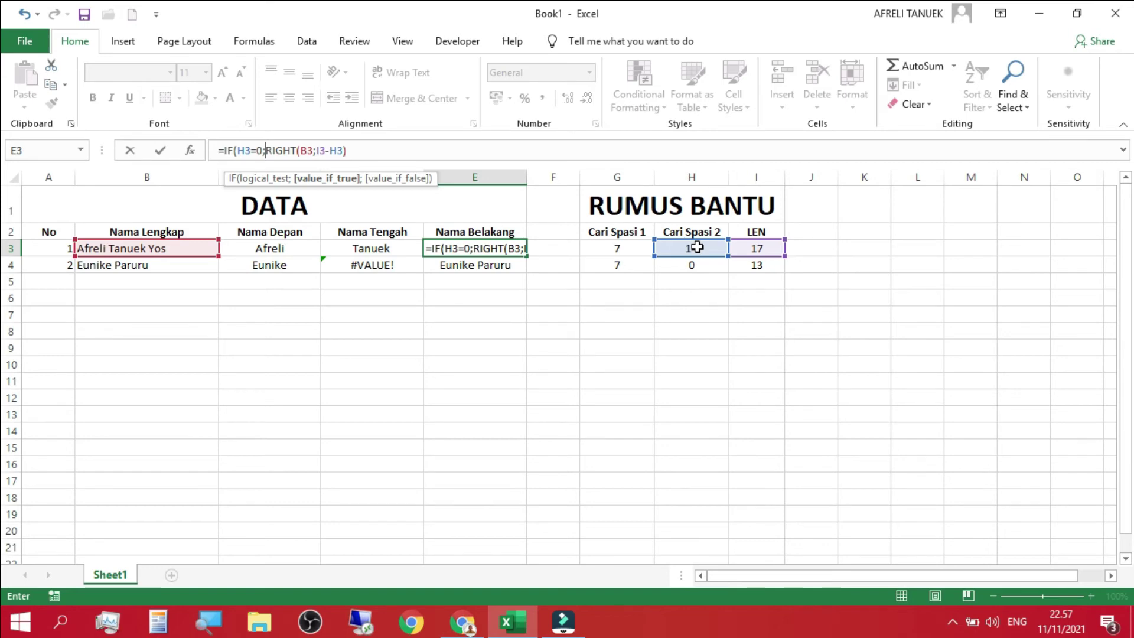
Add RIGHT(I3-G3) as the two-word branch and commit, accepting Excel's formula correction.
text(R)
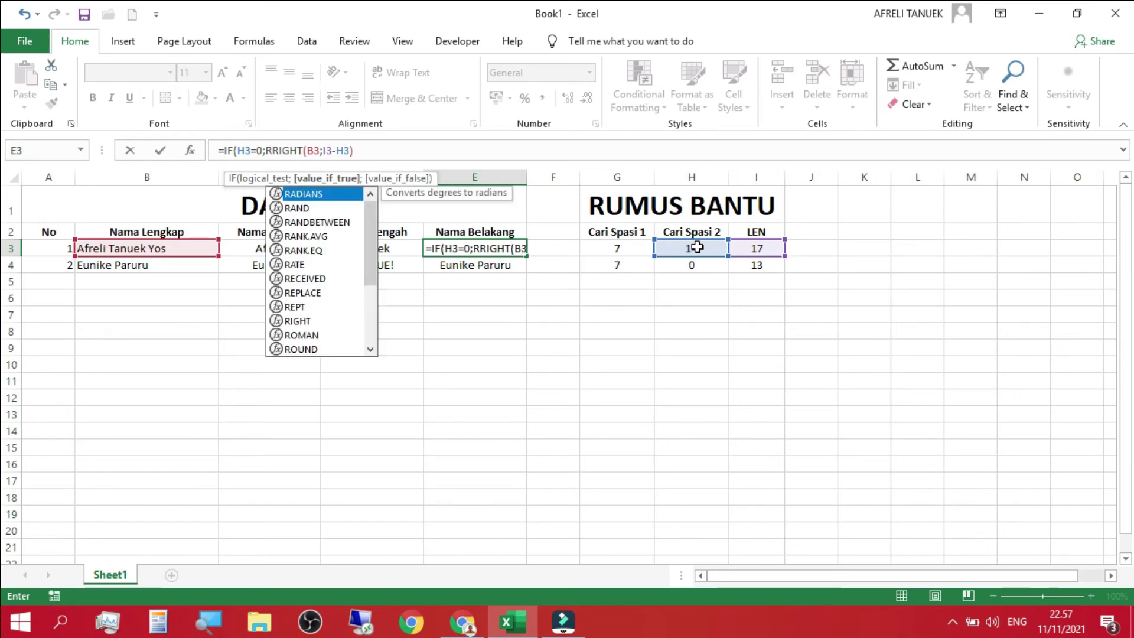
text(N)
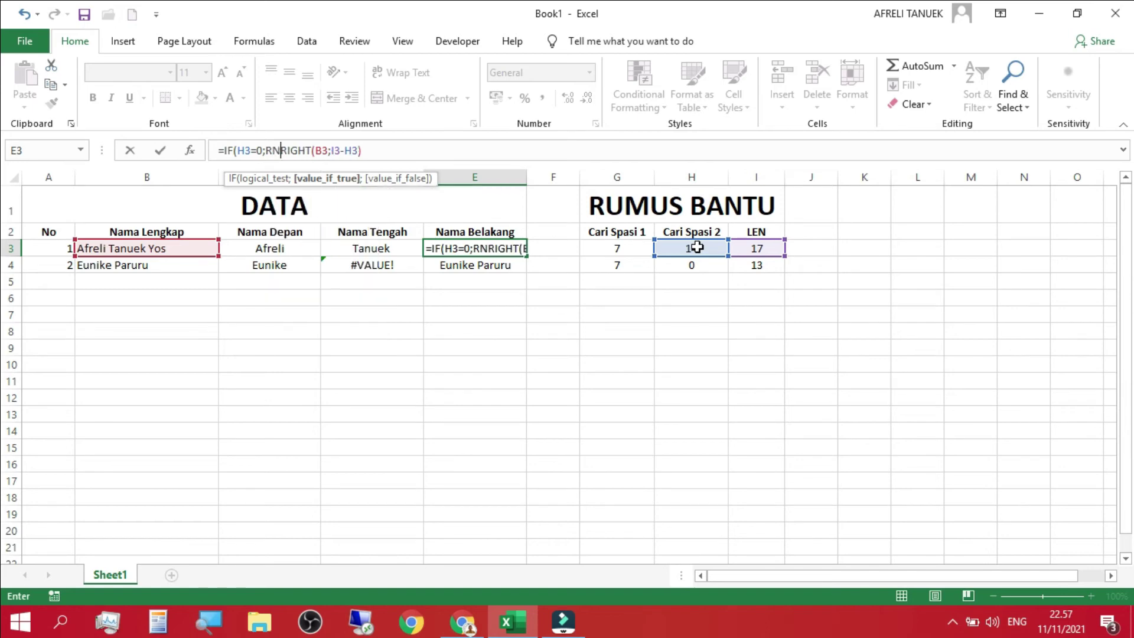
key(BackSpace)
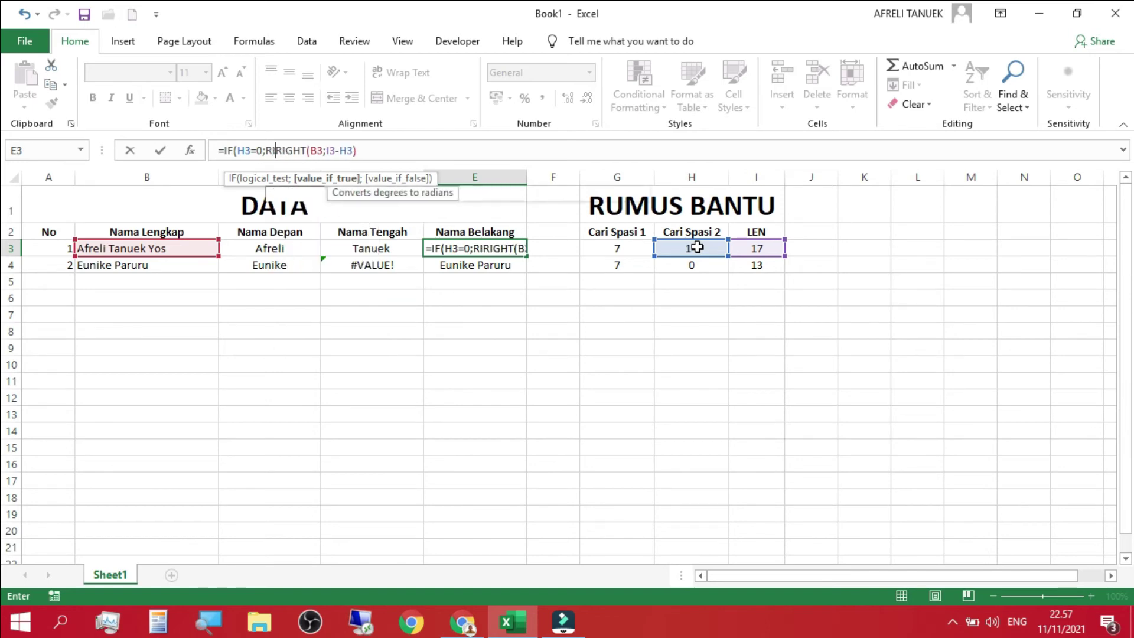
text(IG)
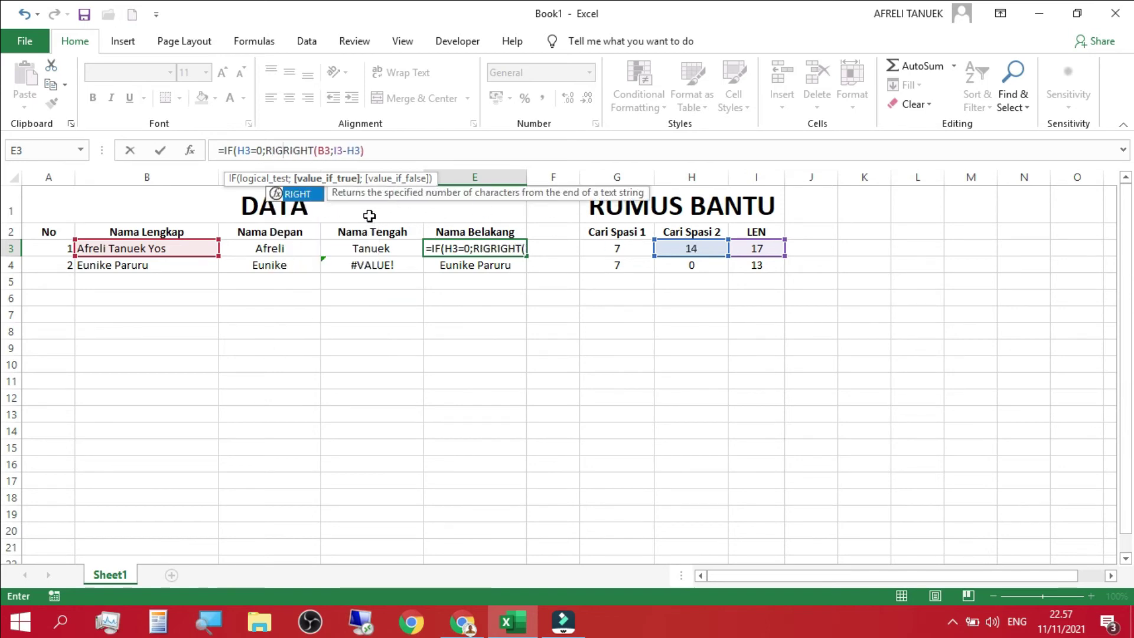
double_click(305, 197)
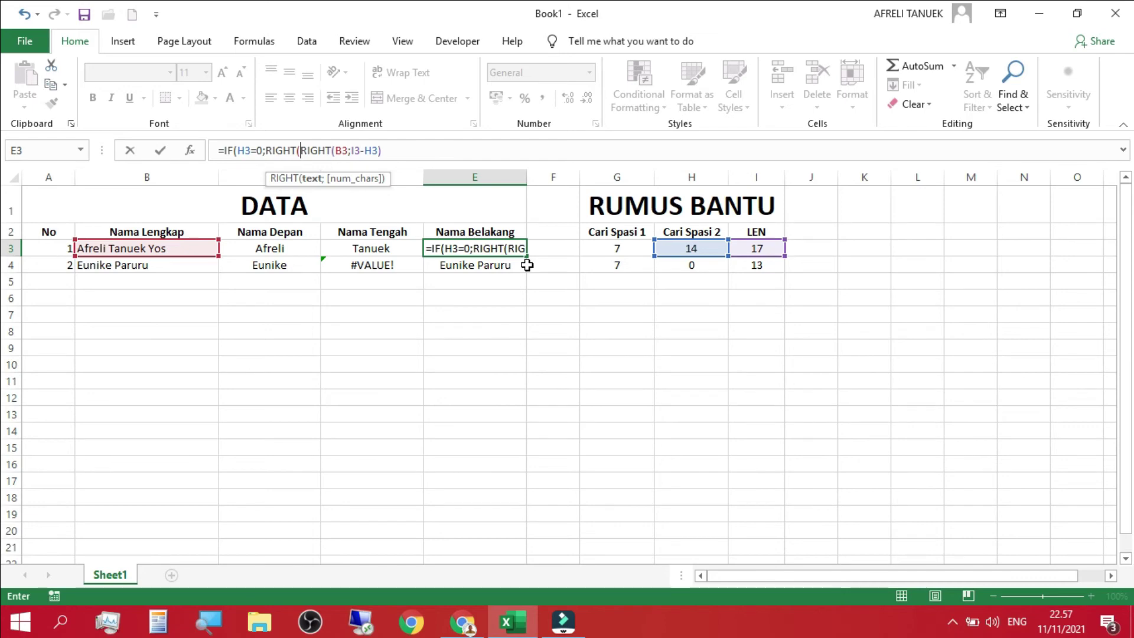
click(757, 249)
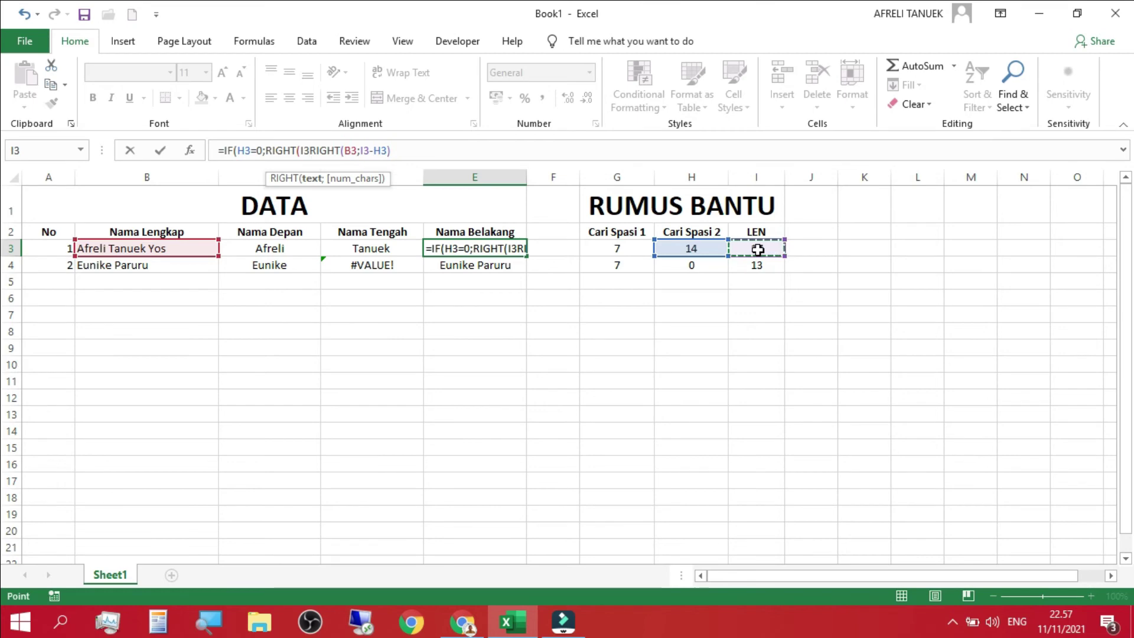
text(-)
click(627, 251)
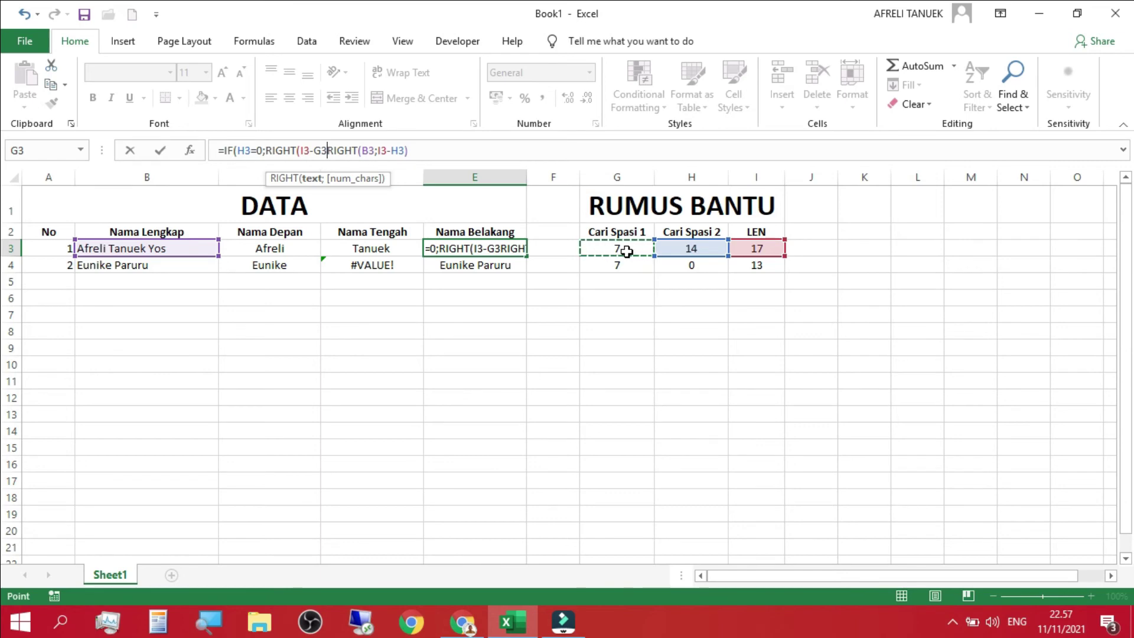
text())
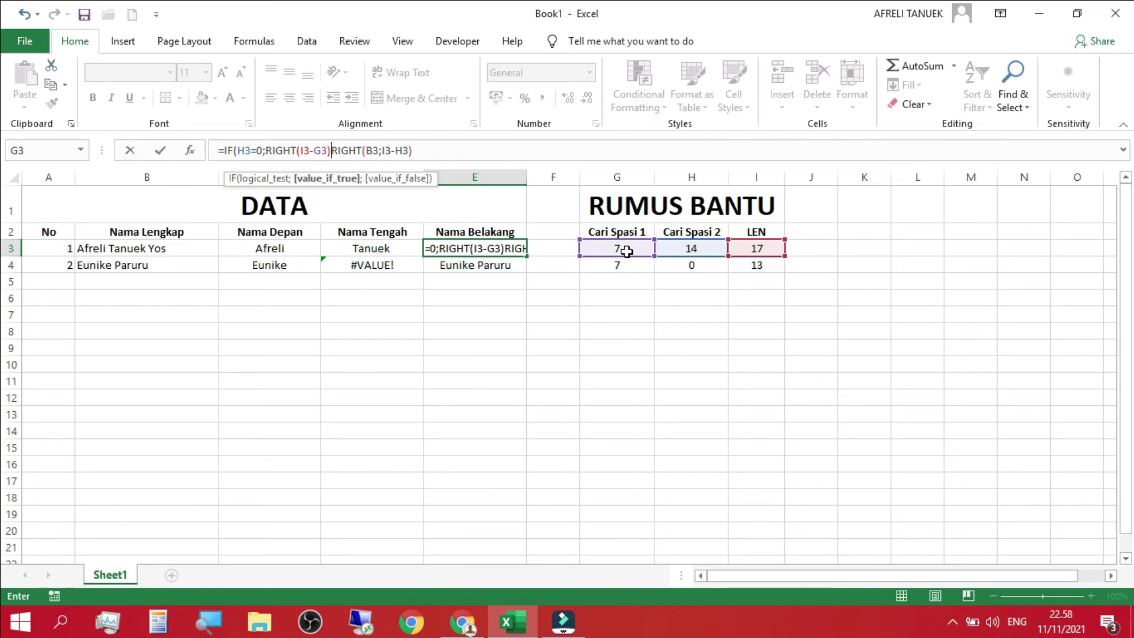
text(;)
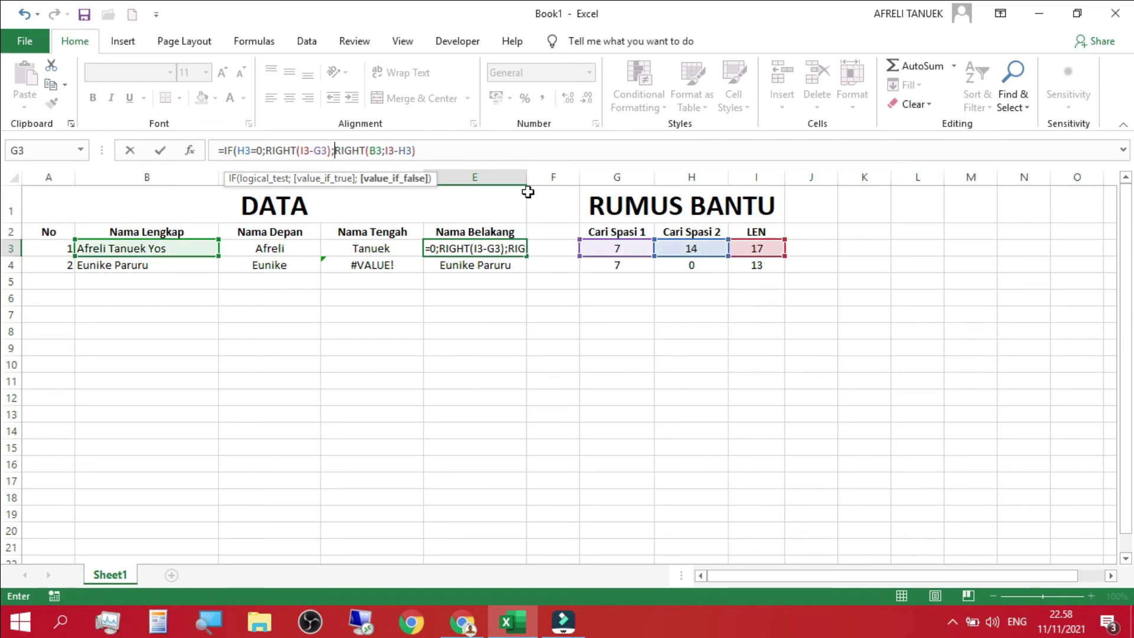
click(449, 150)
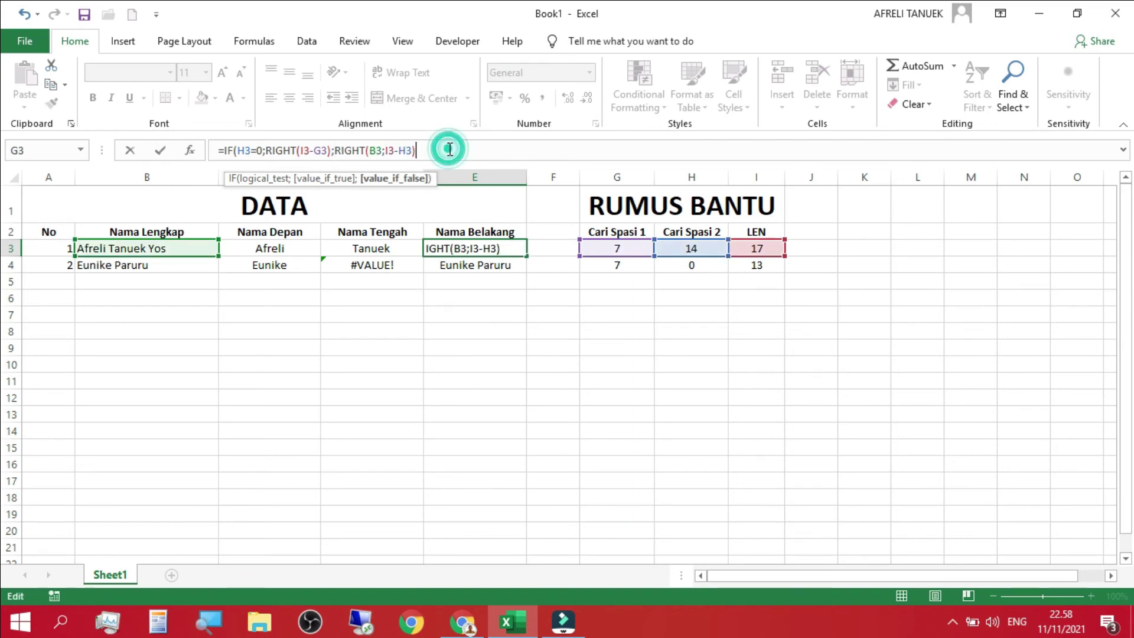
key(Return)
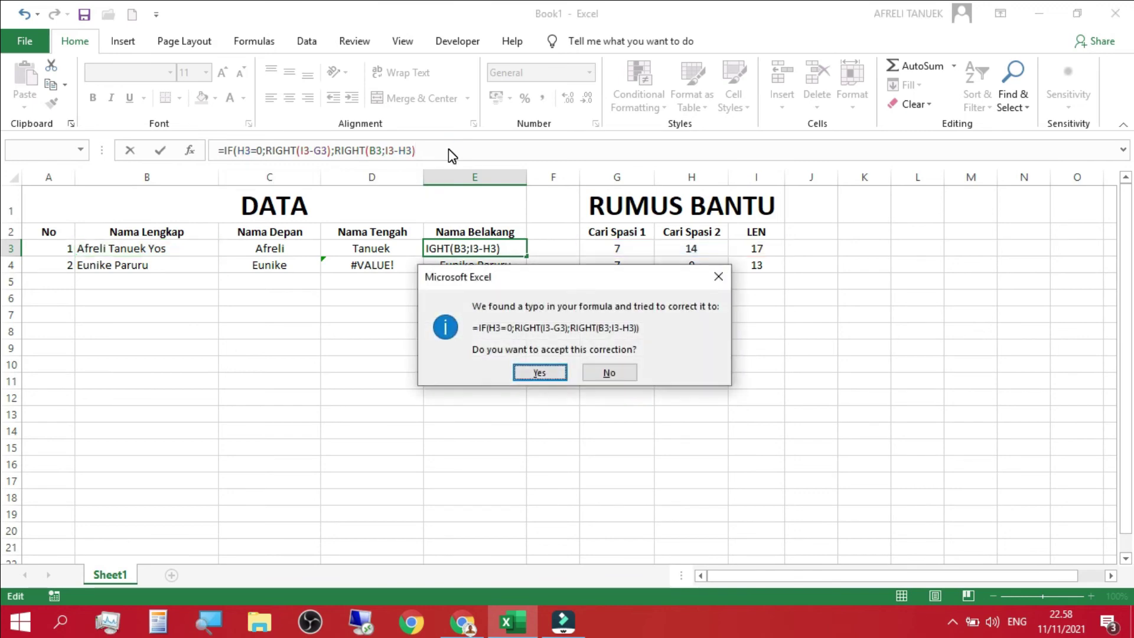
key(Return)
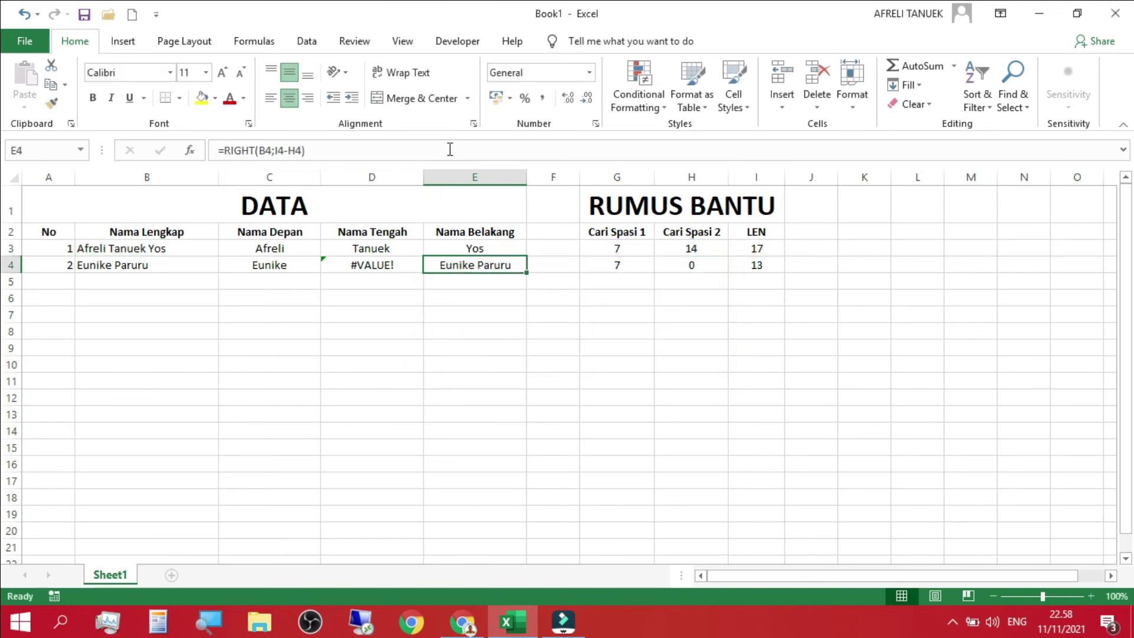
Copy the IF last-name formula down to E4, which shows 6, and recheck E3.
click(492, 245)
drag(526, 256, 526, 273)
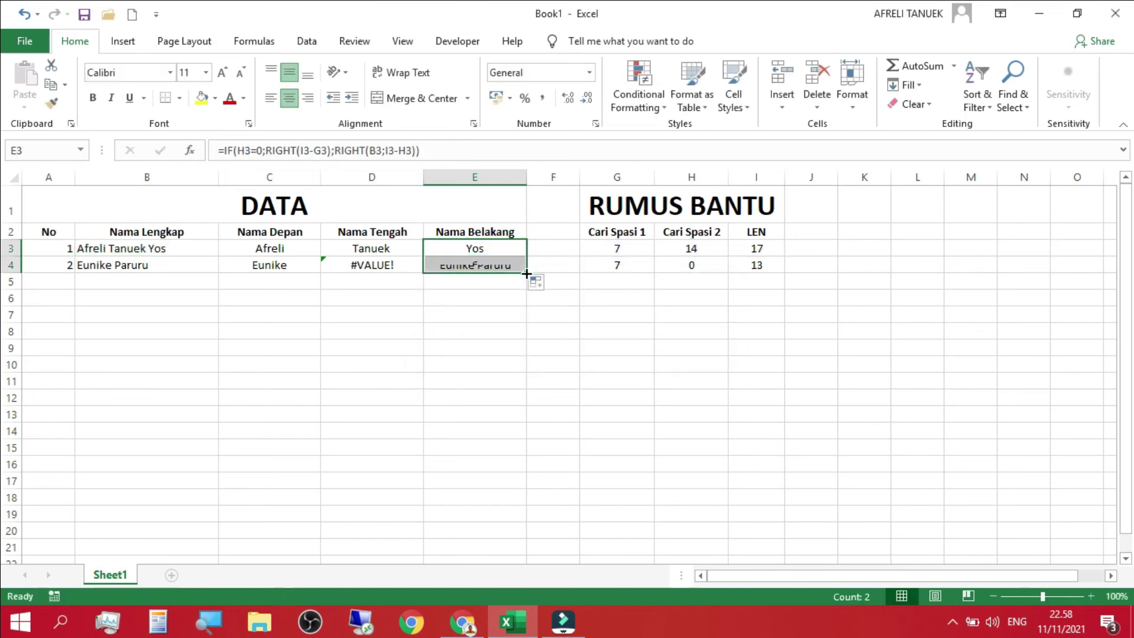
click(521, 269)
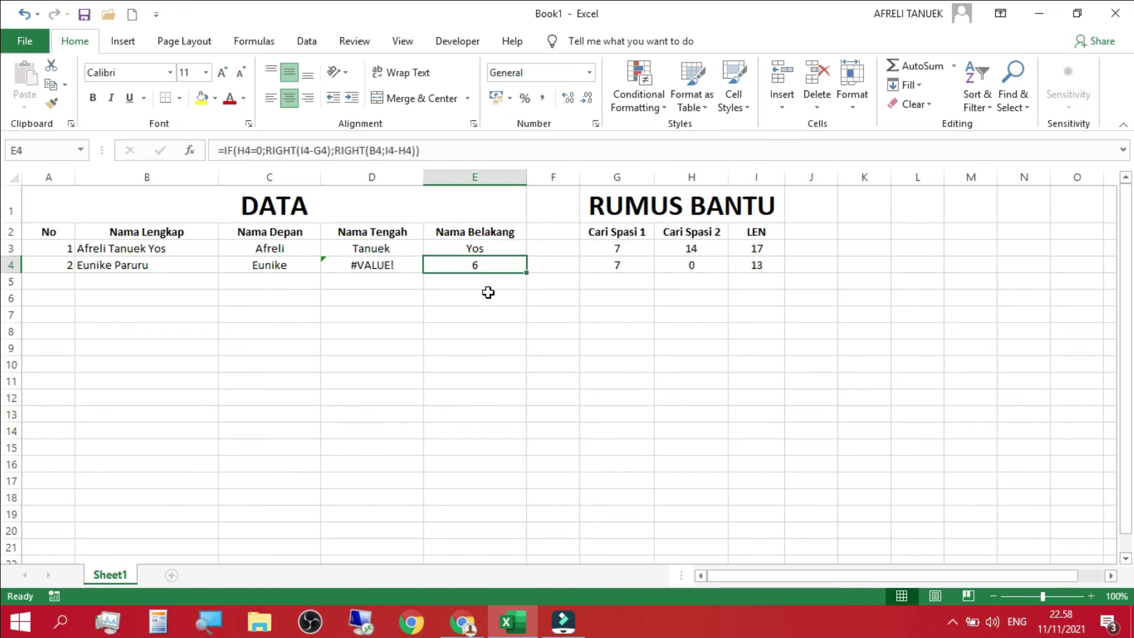
click(472, 248)
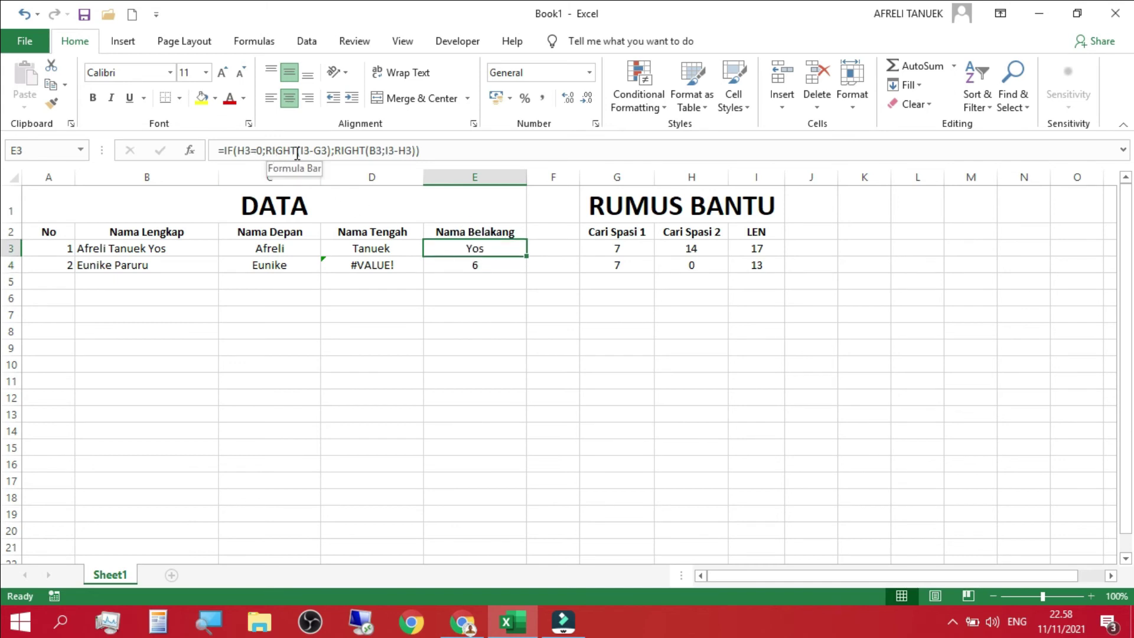
Add B3 as the text argument of the first RIGHT in E3's IF formula.
click(263, 151)
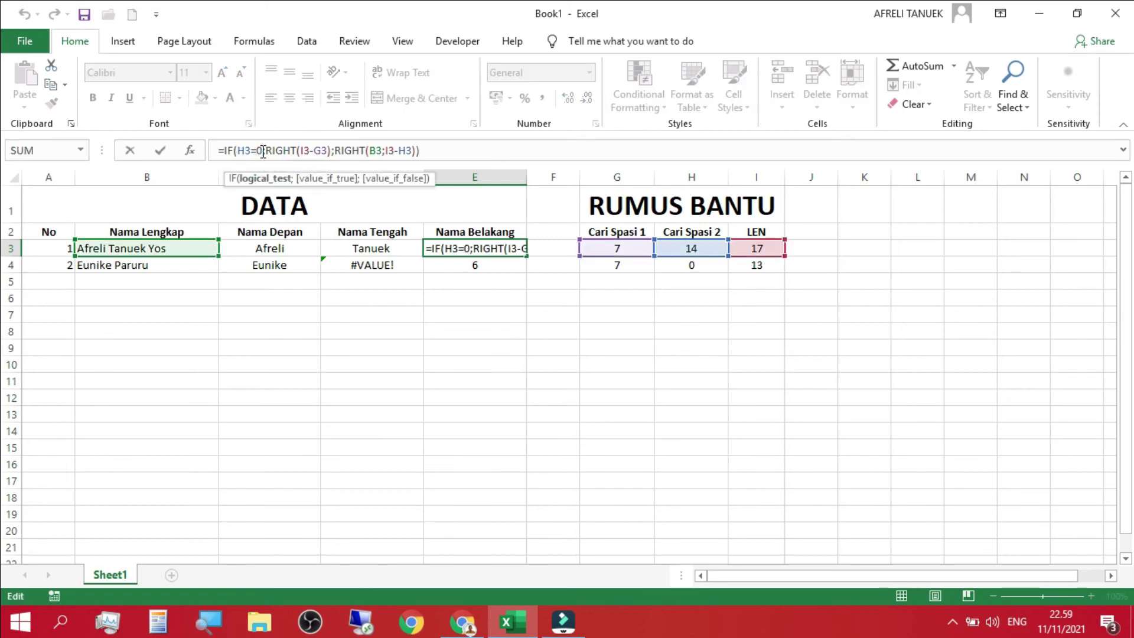
click(264, 150)
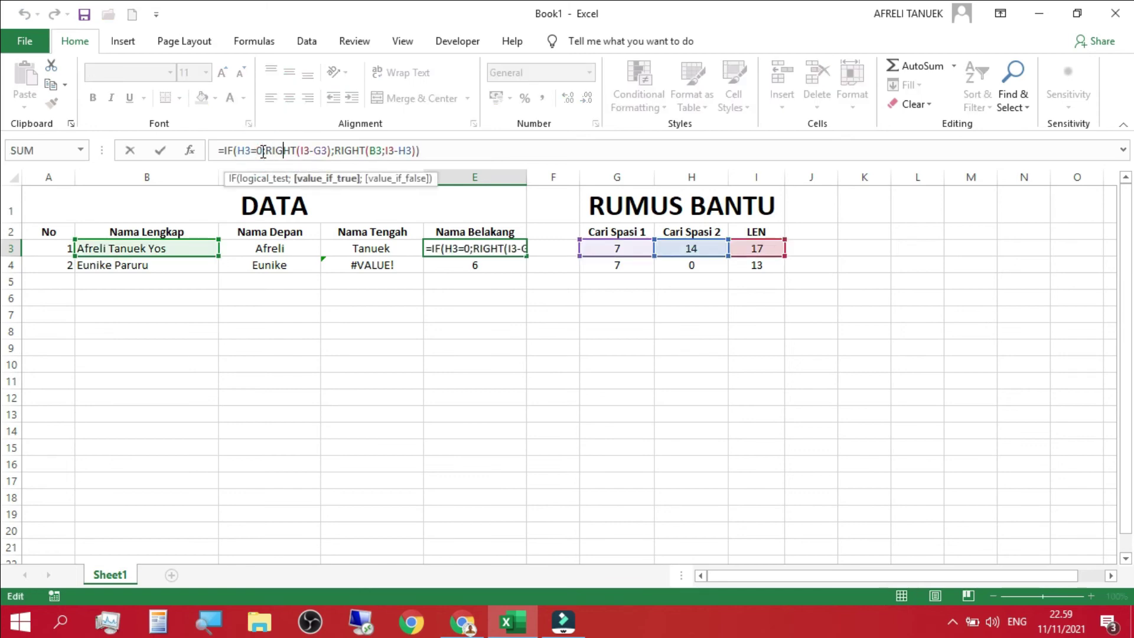
key(Right)
key(Right)
key(Right)
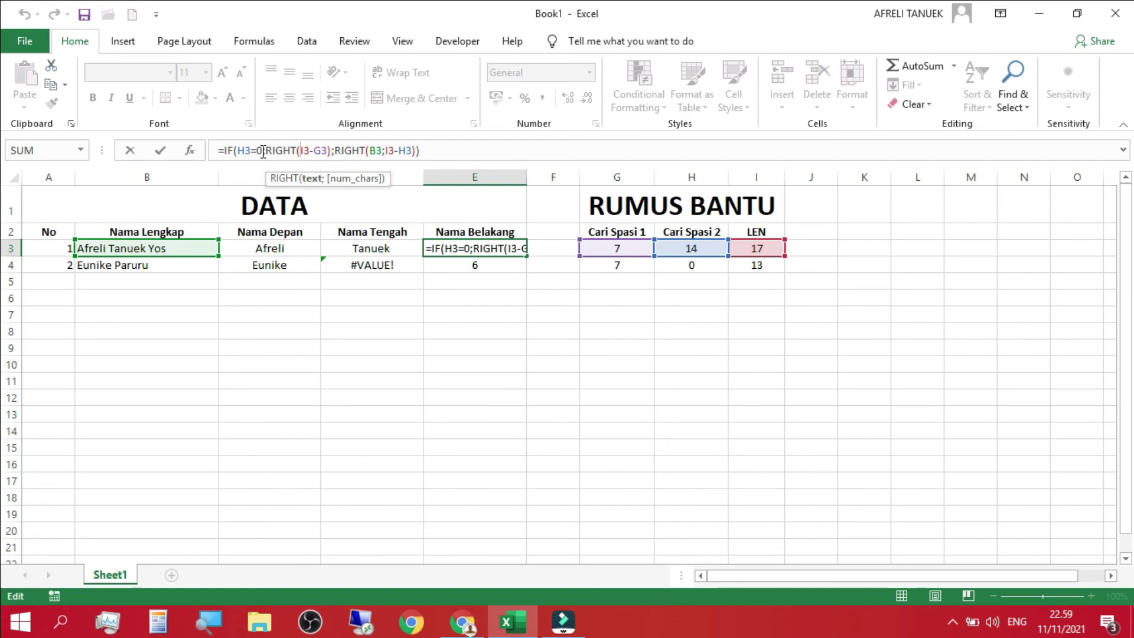
click(120, 248)
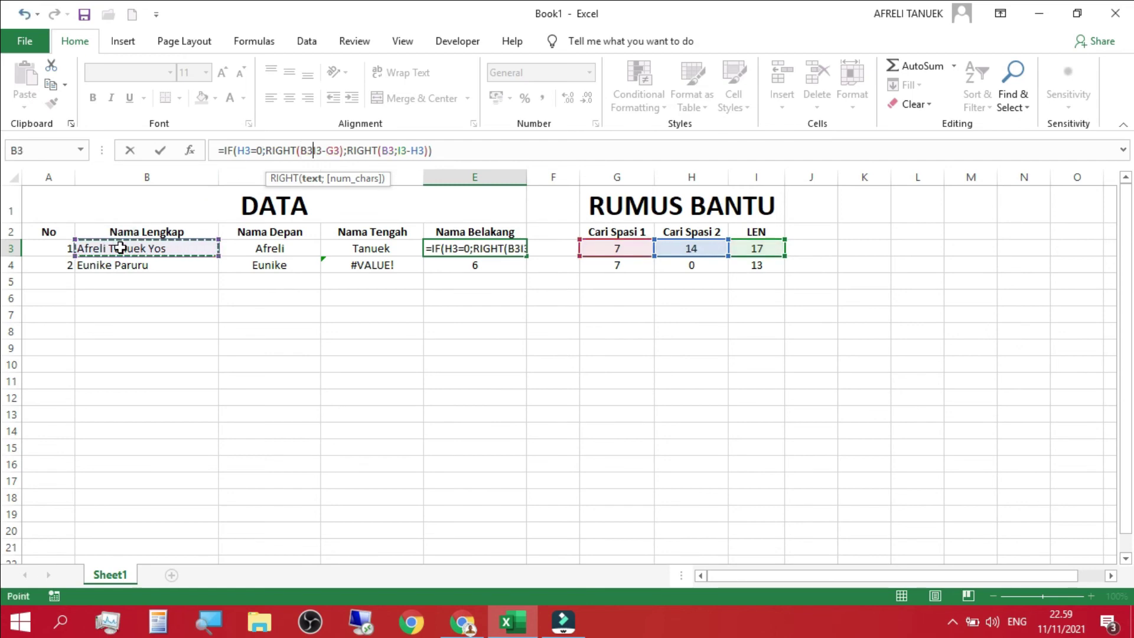
text(;)
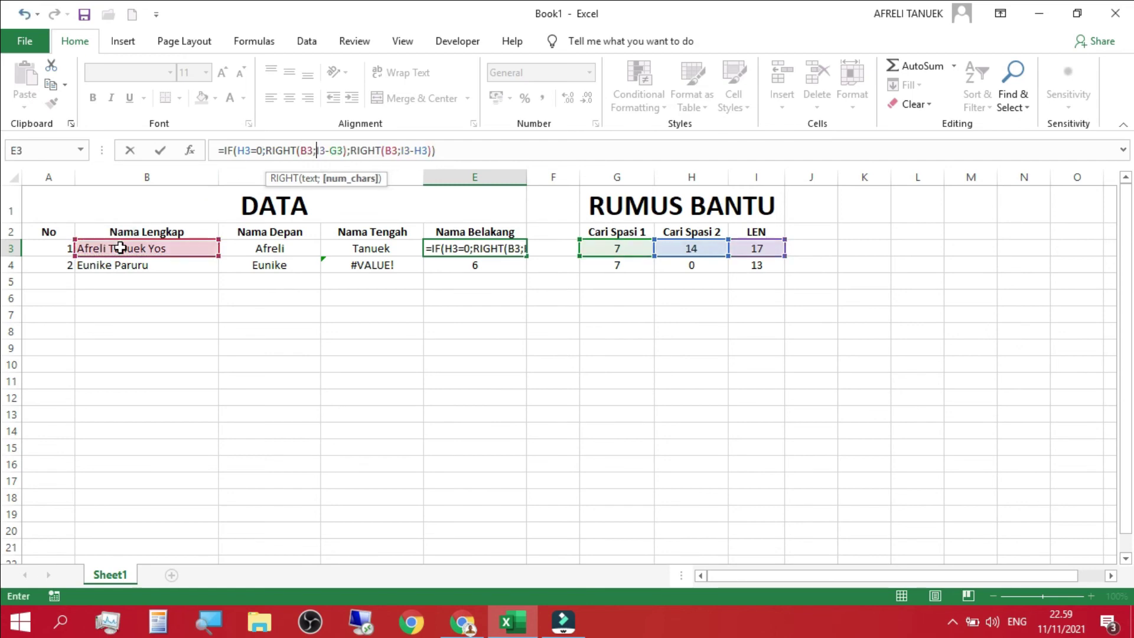
click(468, 152)
key(Return)
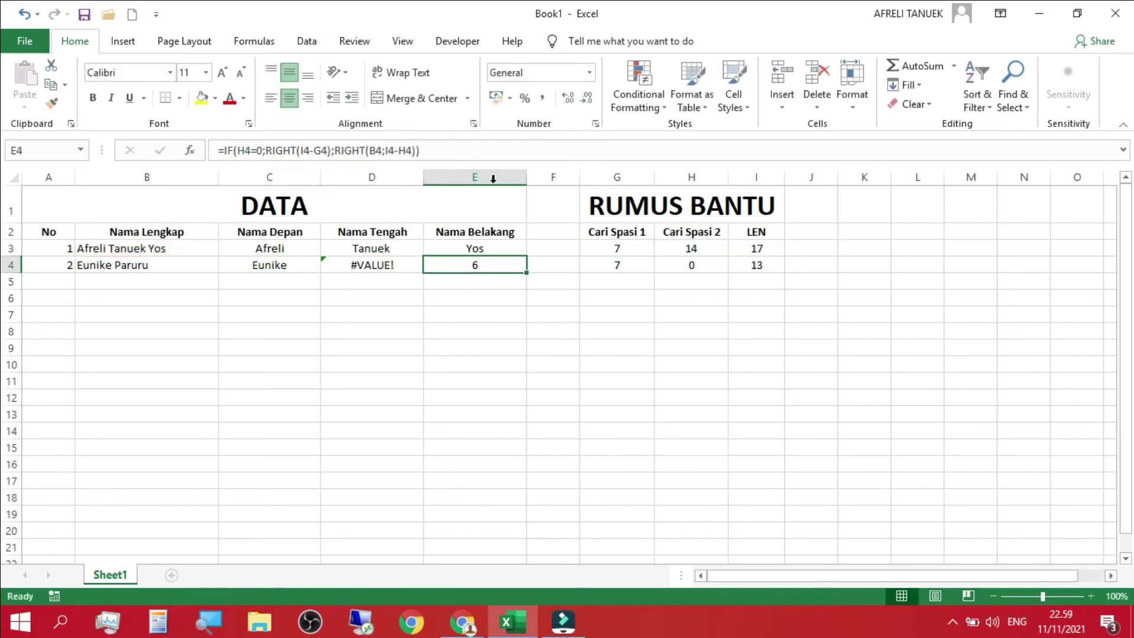
Copy the corrected last-name formula down to E4, then inspect D4's #VALUE! result.
click(513, 248)
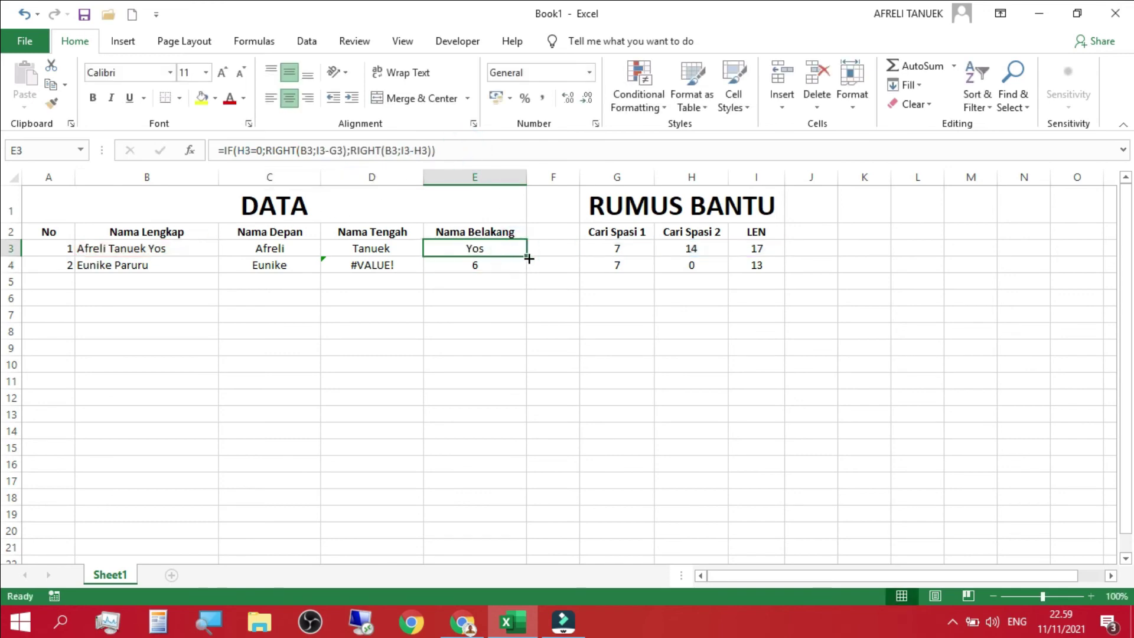
drag(529, 259, 524, 271)
double_click(509, 311)
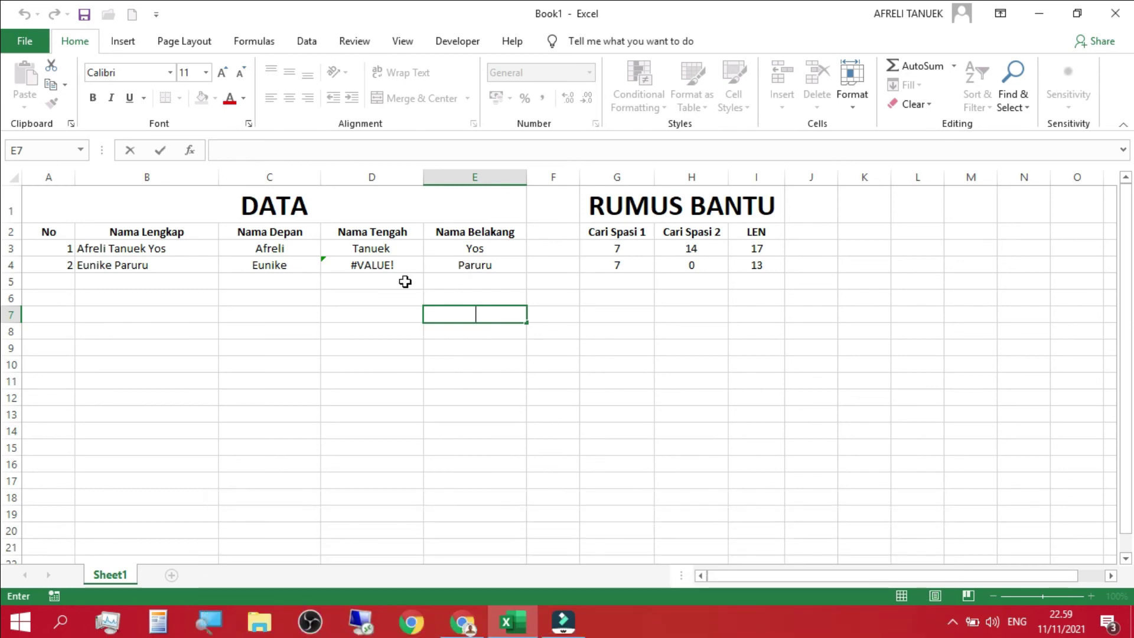
click(360, 266)
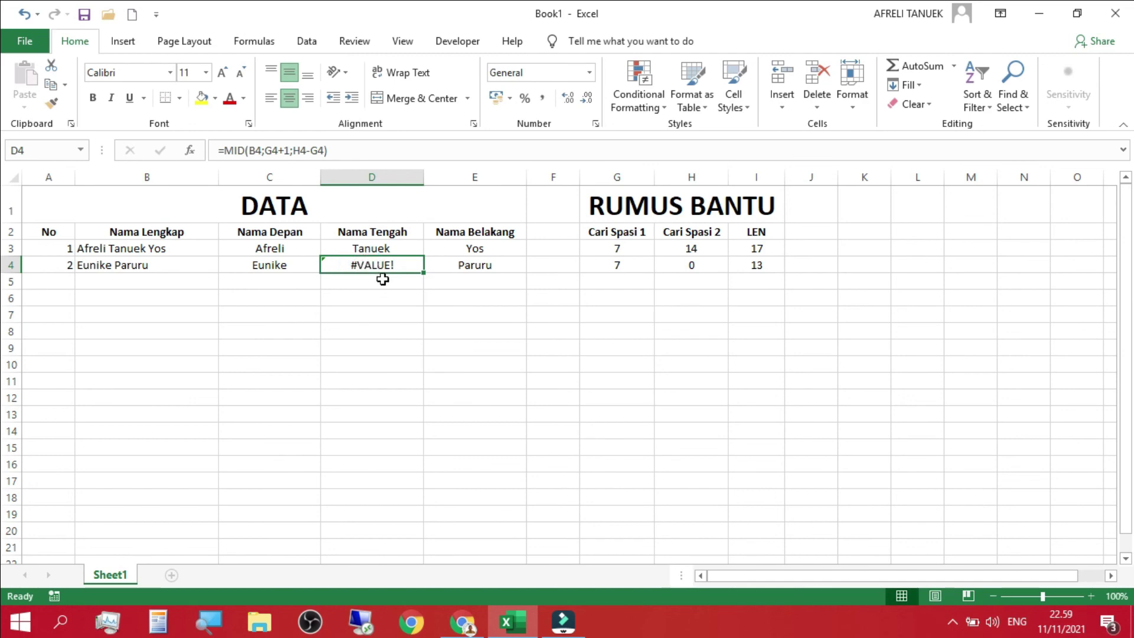
Wrap D3's MID formula in IFERROR with "-" as the fallback, accepting the correction.
click(368, 249)
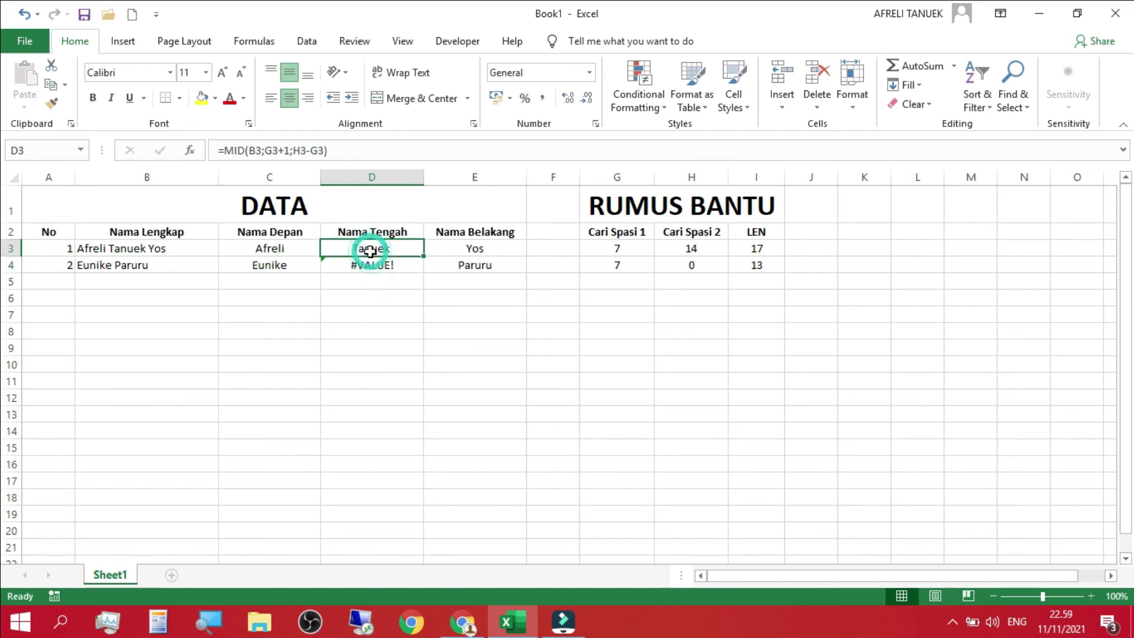
click(225, 150)
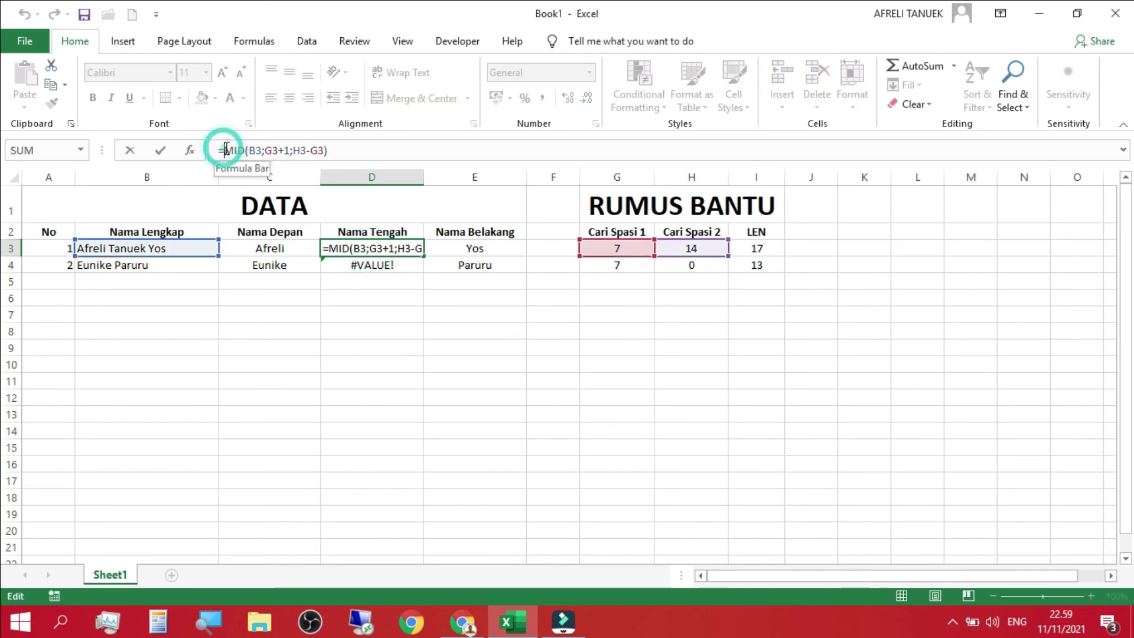
text(IF)
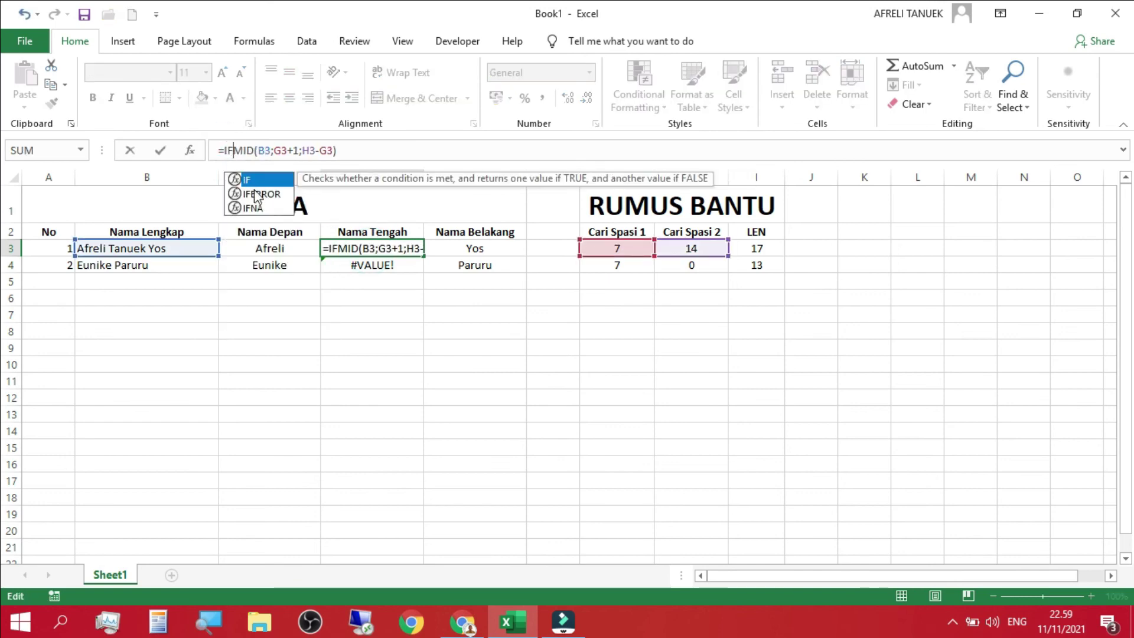
double_click(254, 194)
click(384, 152)
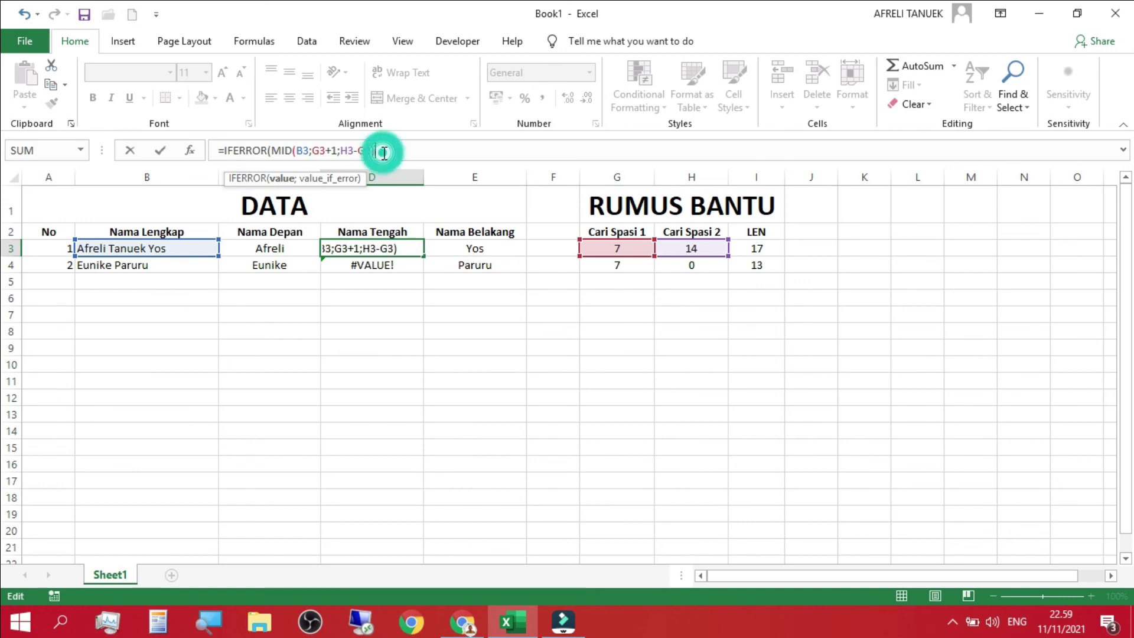
text(;)
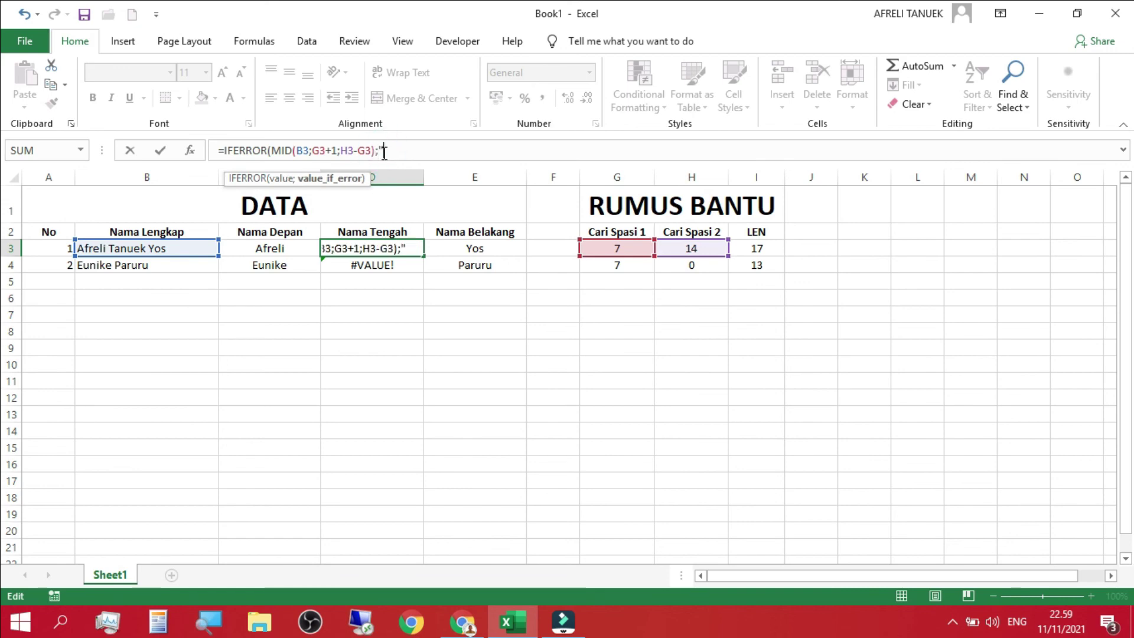
text("-")
key(Return)
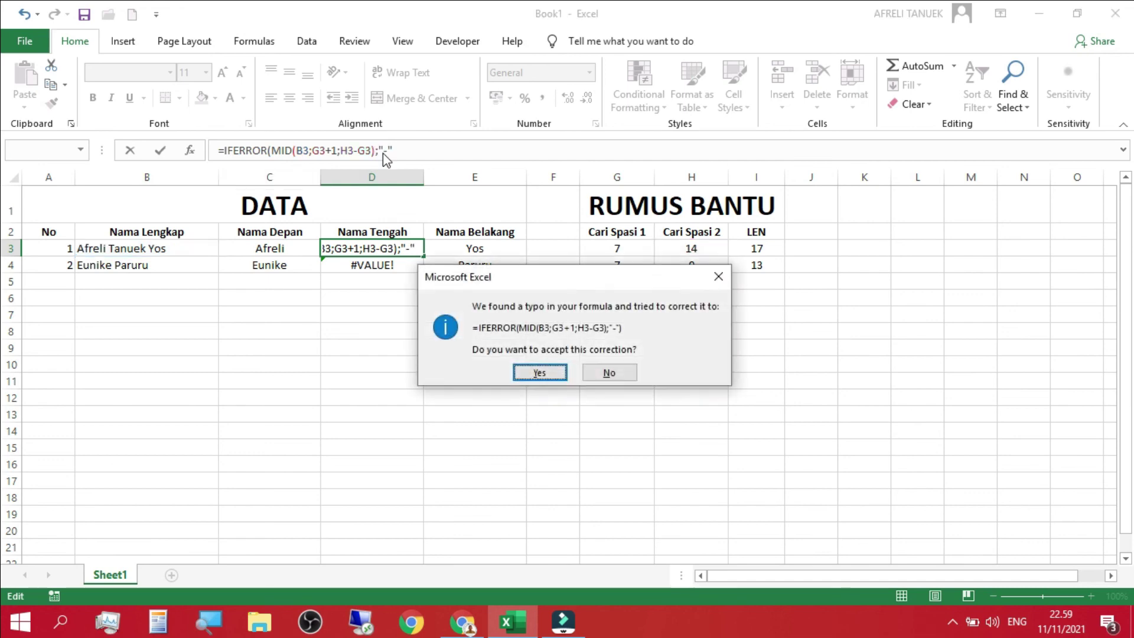
key(Return)
Copy the IFERROR middle-name formula down to D4 and select C3:I4.
click(392, 247)
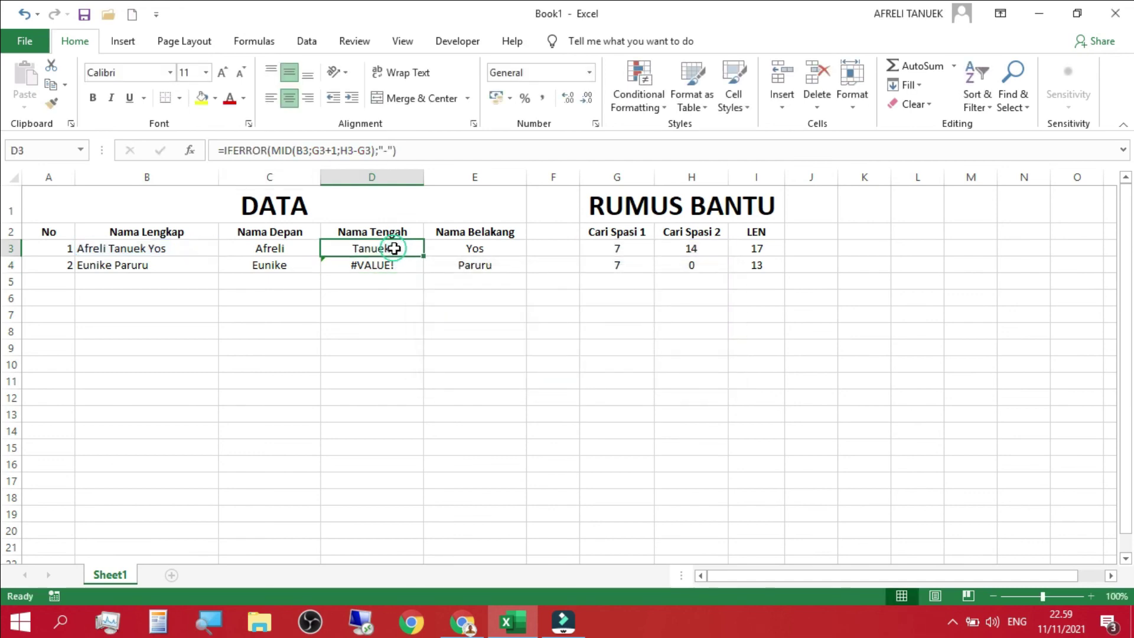
drag(423, 257, 424, 273)
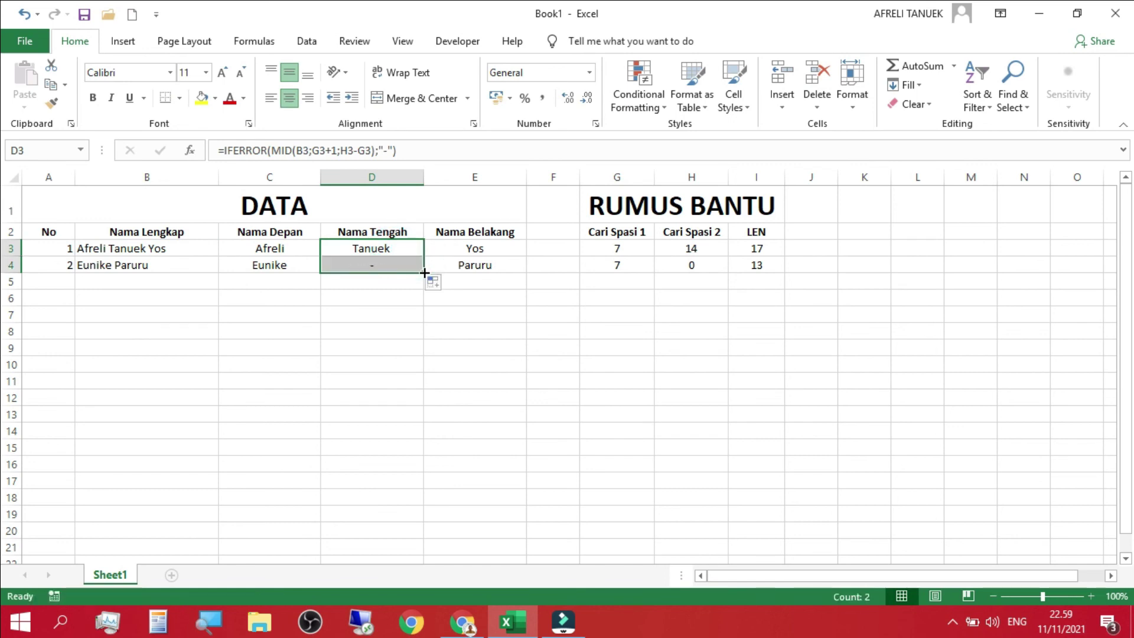
drag(255, 247, 777, 322)
Enter number 3 in A5 and a two-word full name in B5.
click(324, 378)
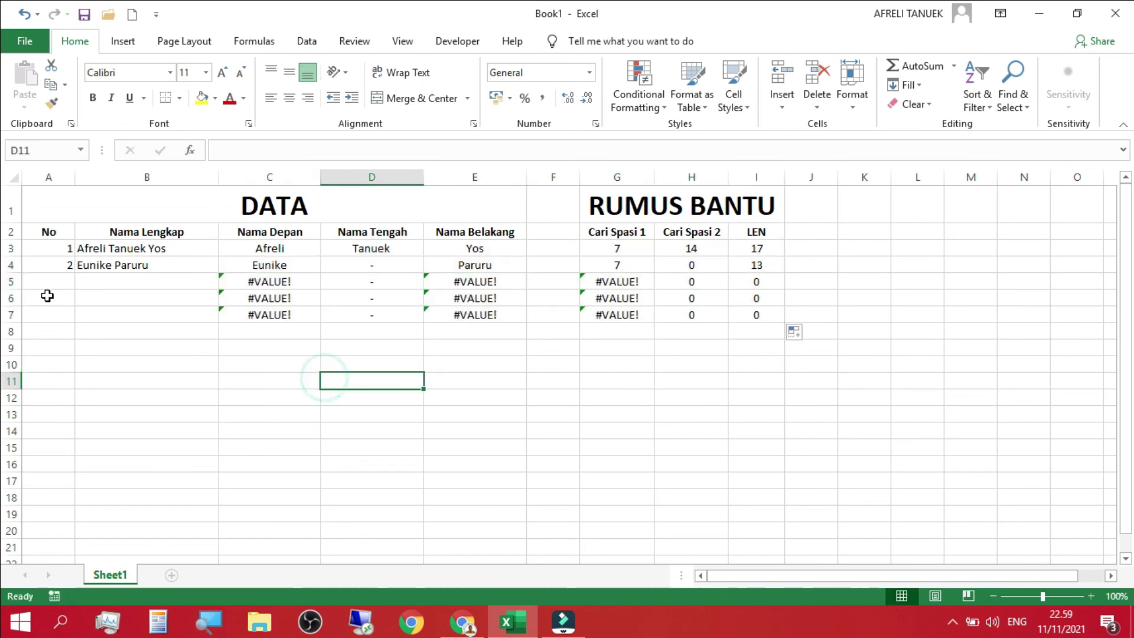
click(57, 282)
text(3)
key(Tab)
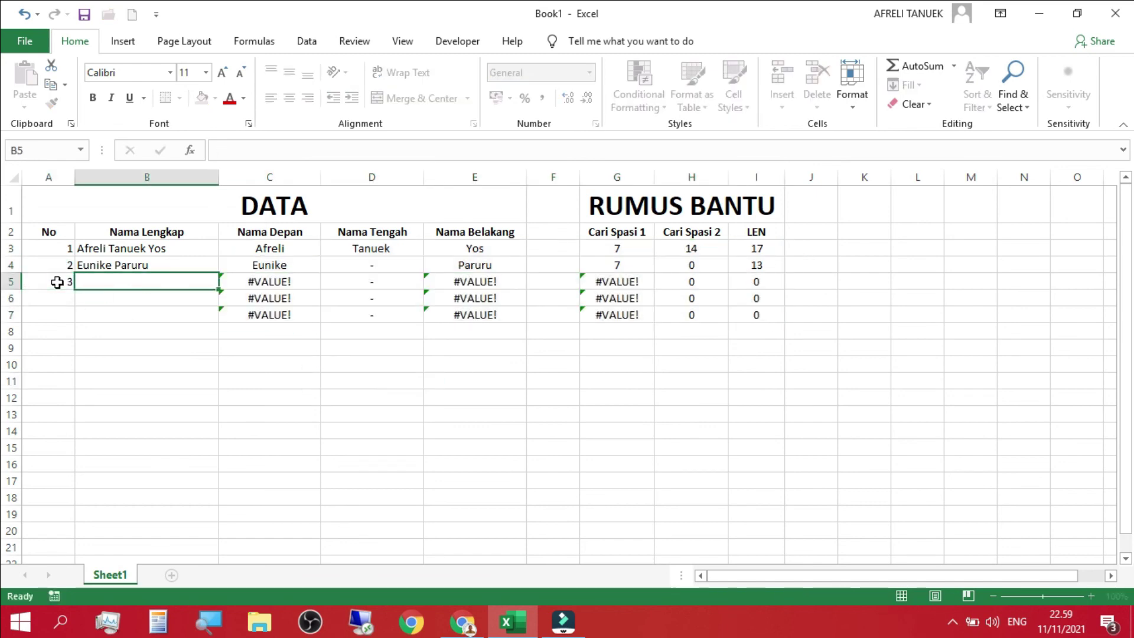
text(YTuyDu)
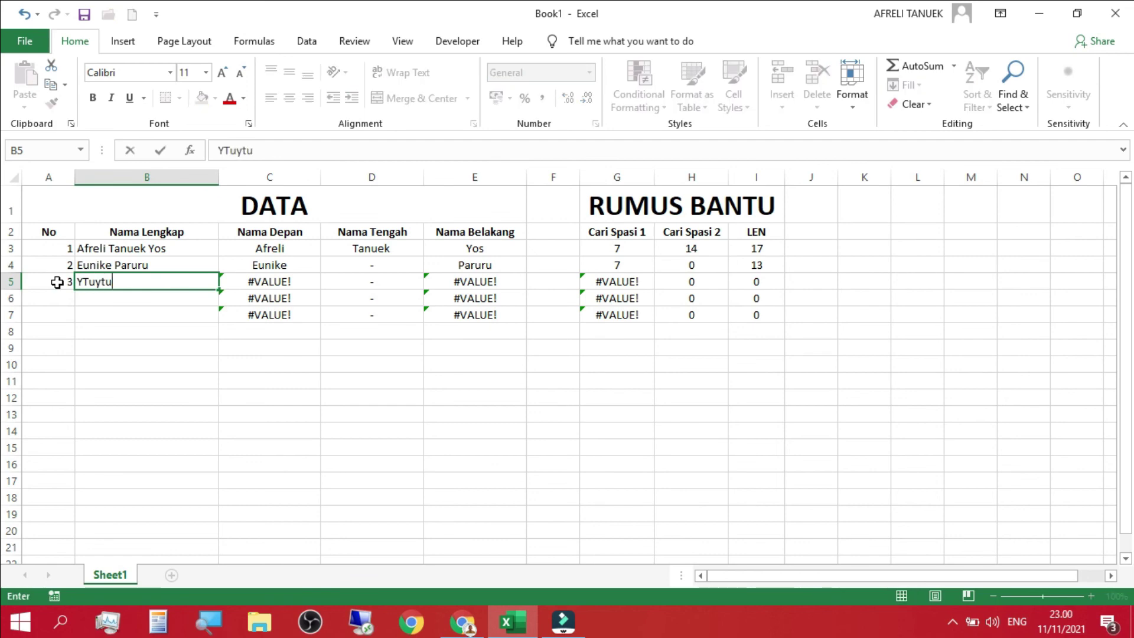
key(BackSpace)
key(BackSpace)
key(BackSpace)
key(BackSpace)
key(BackSpace)
text(uyun Tanuek)
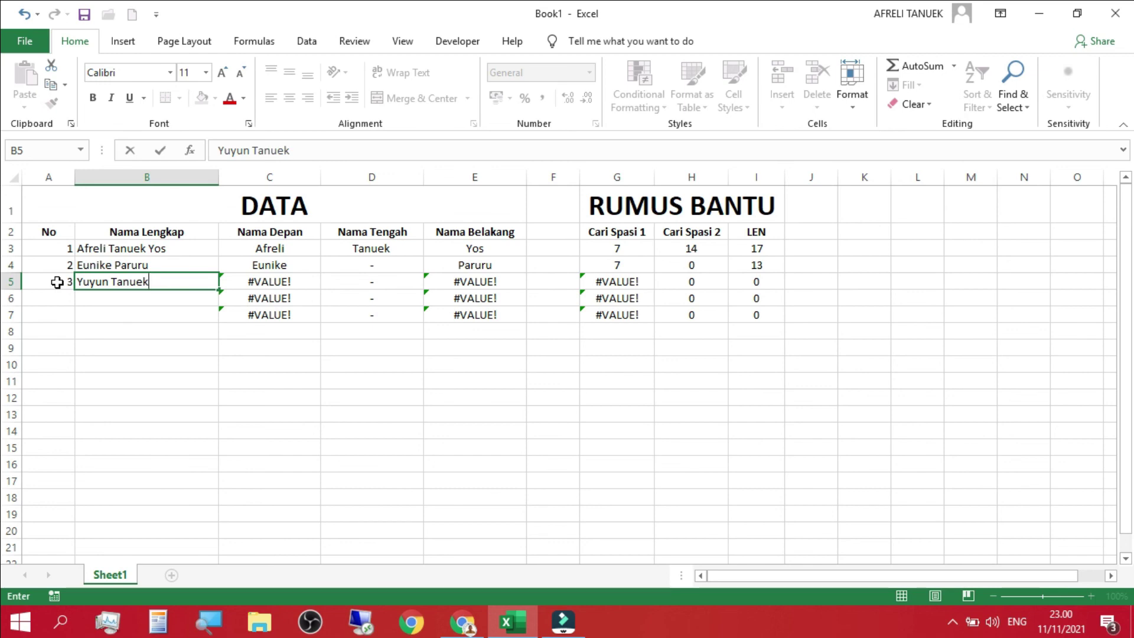
key(Return)
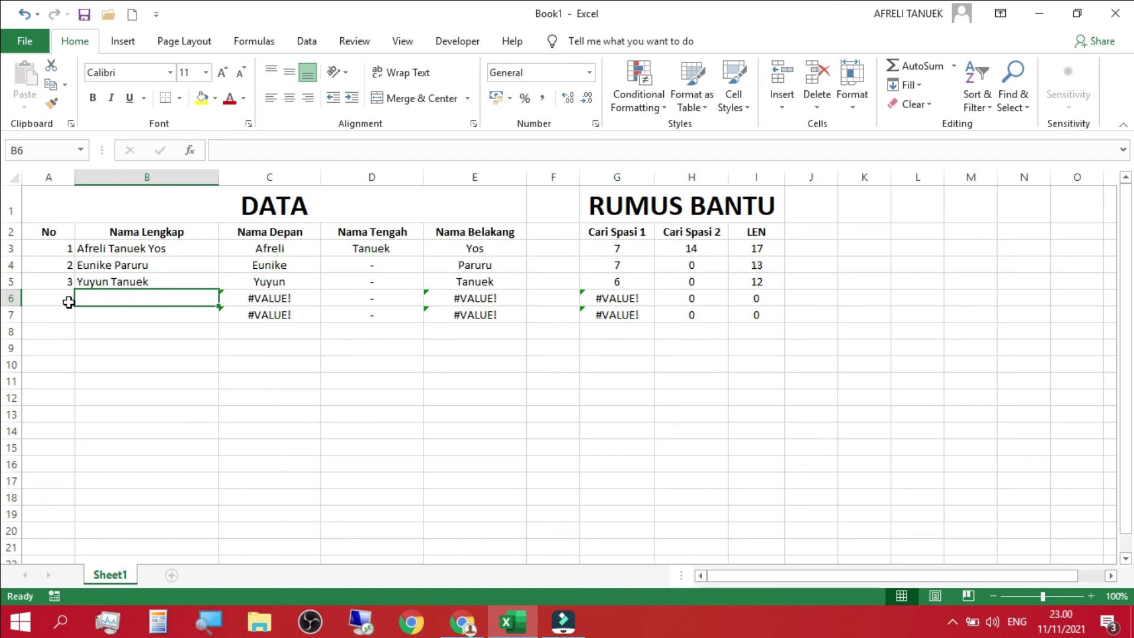
Type a three-word full name in B6 and check its split results.
text(Jilt)
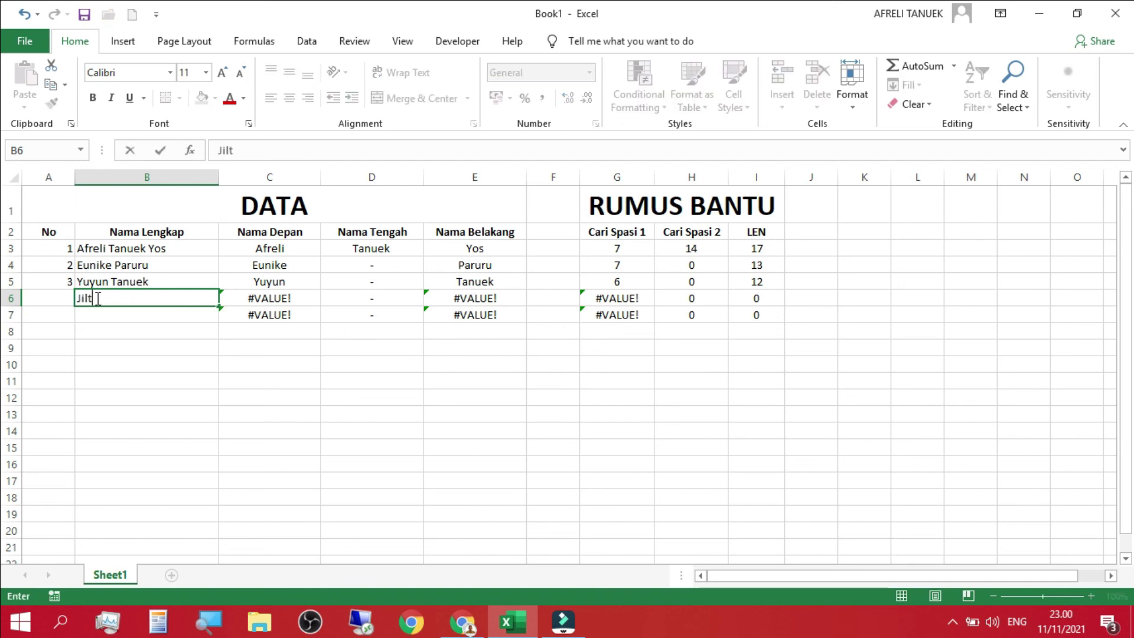
text(o Pendi Tanuek)
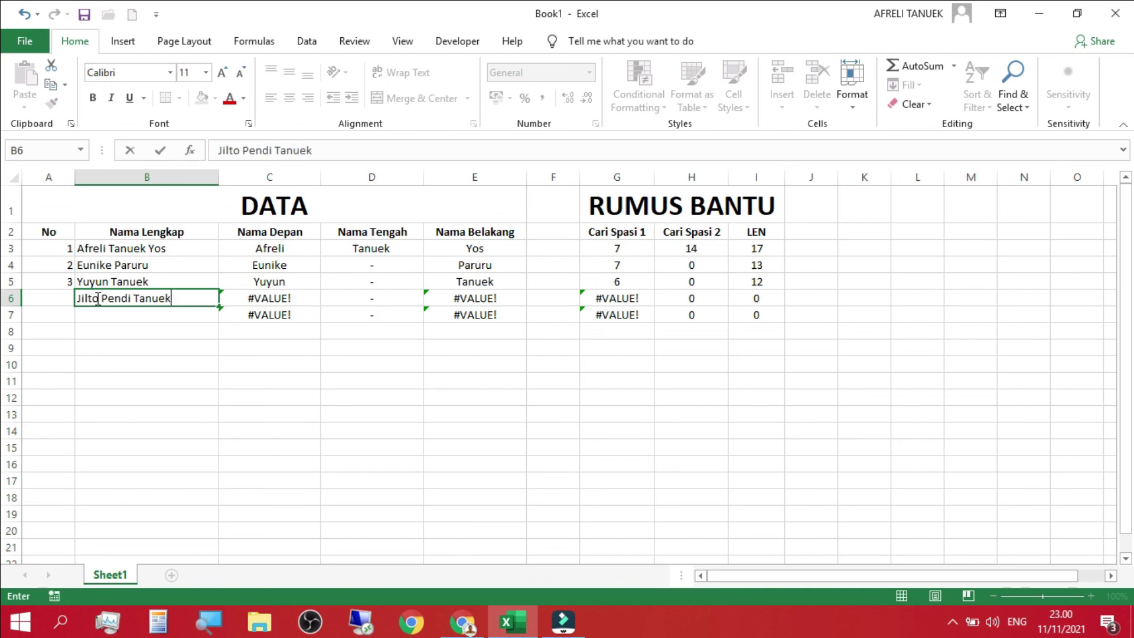
key(Return)
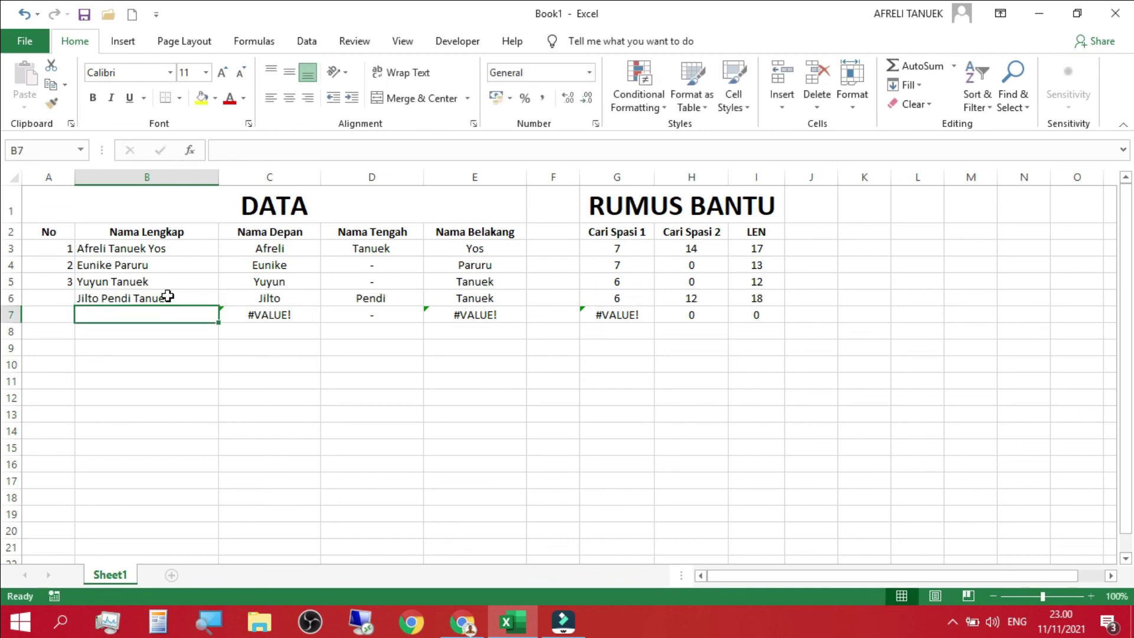
click(254, 299)
key(Right)
key(Right)
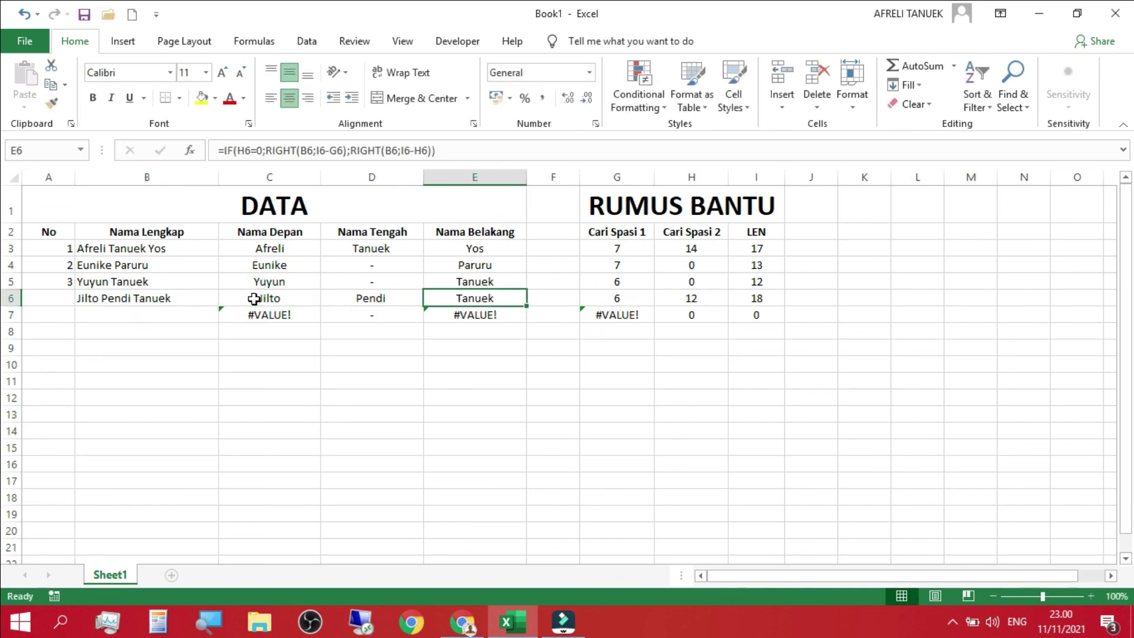
Add another three-word full name in B7 and extend the No numbering to row 7.
click(90, 318)
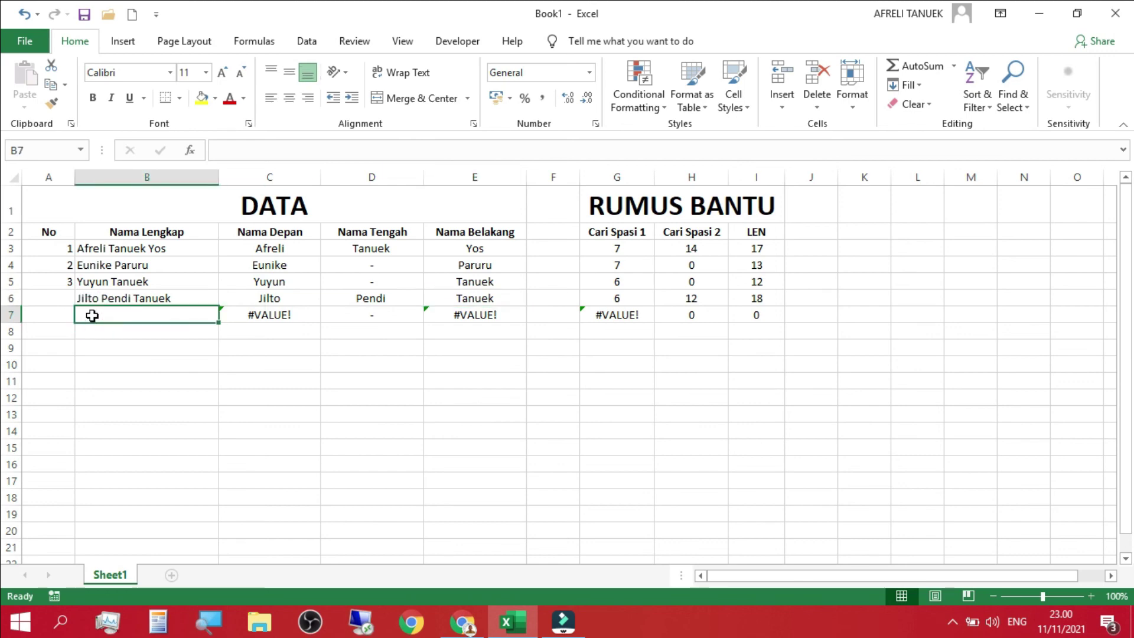
text(Dean Majes)
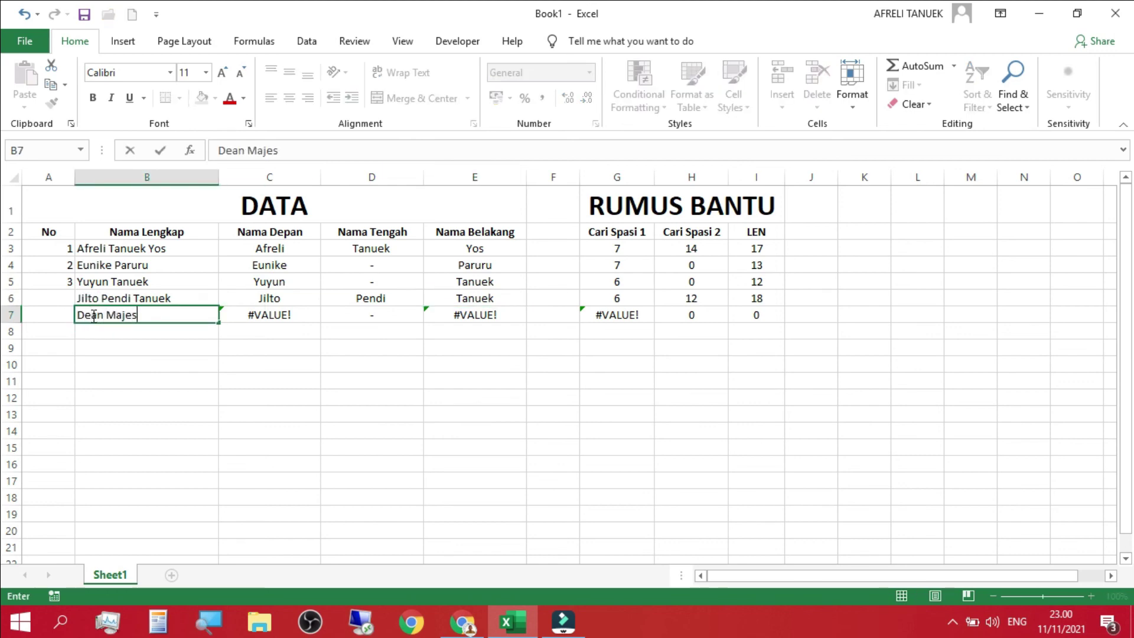
text(tyo Tanuek)
key(Return)
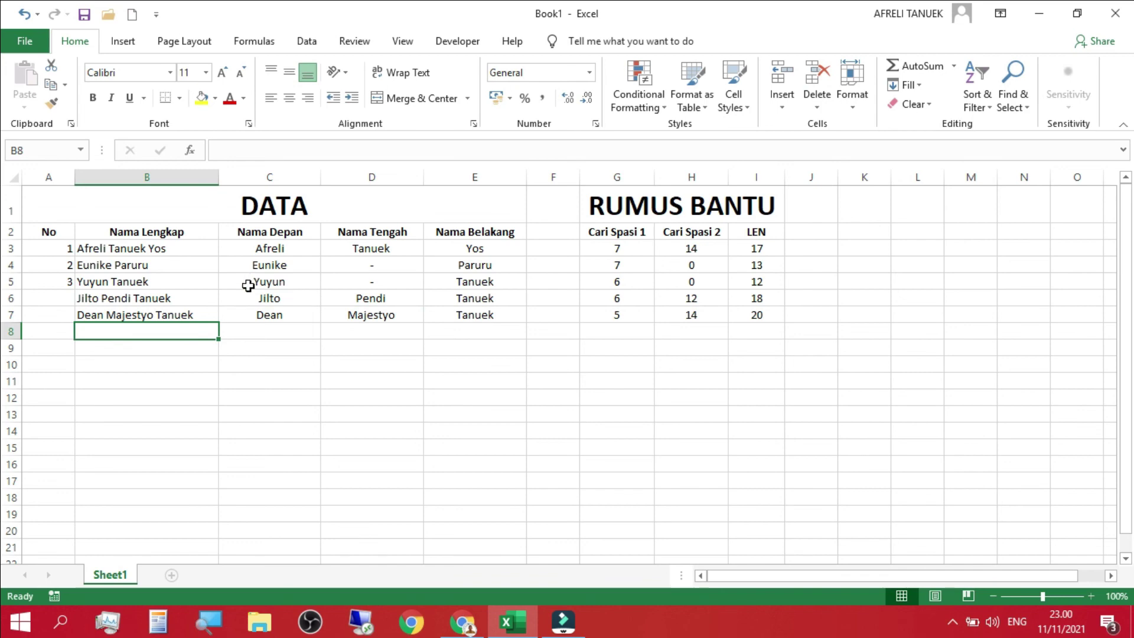
drag(61, 264, 80, 316)
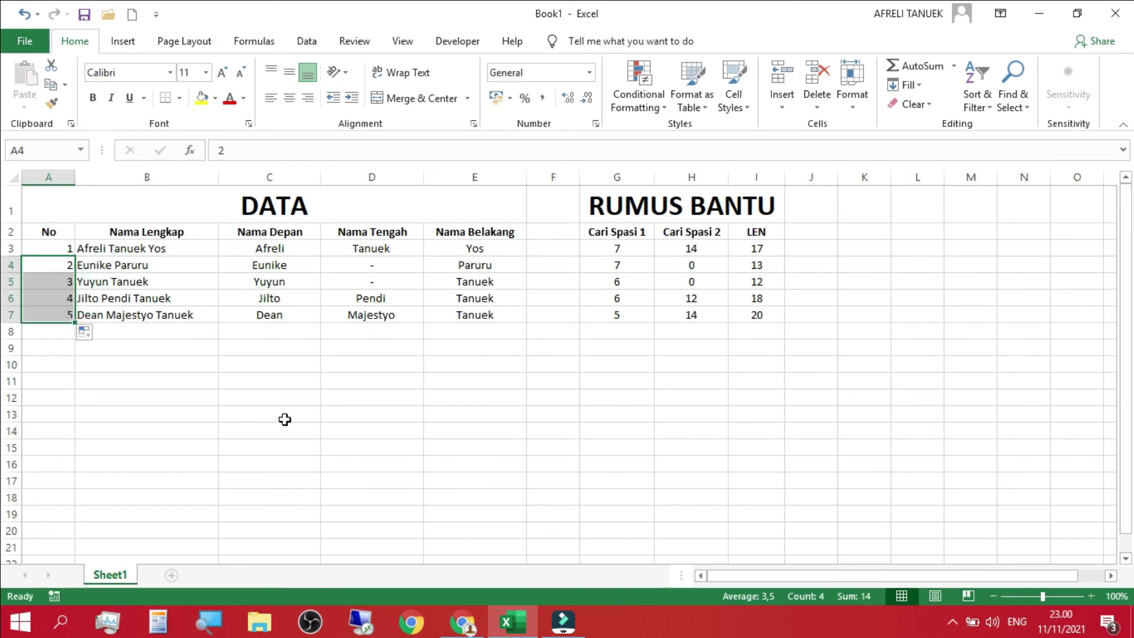